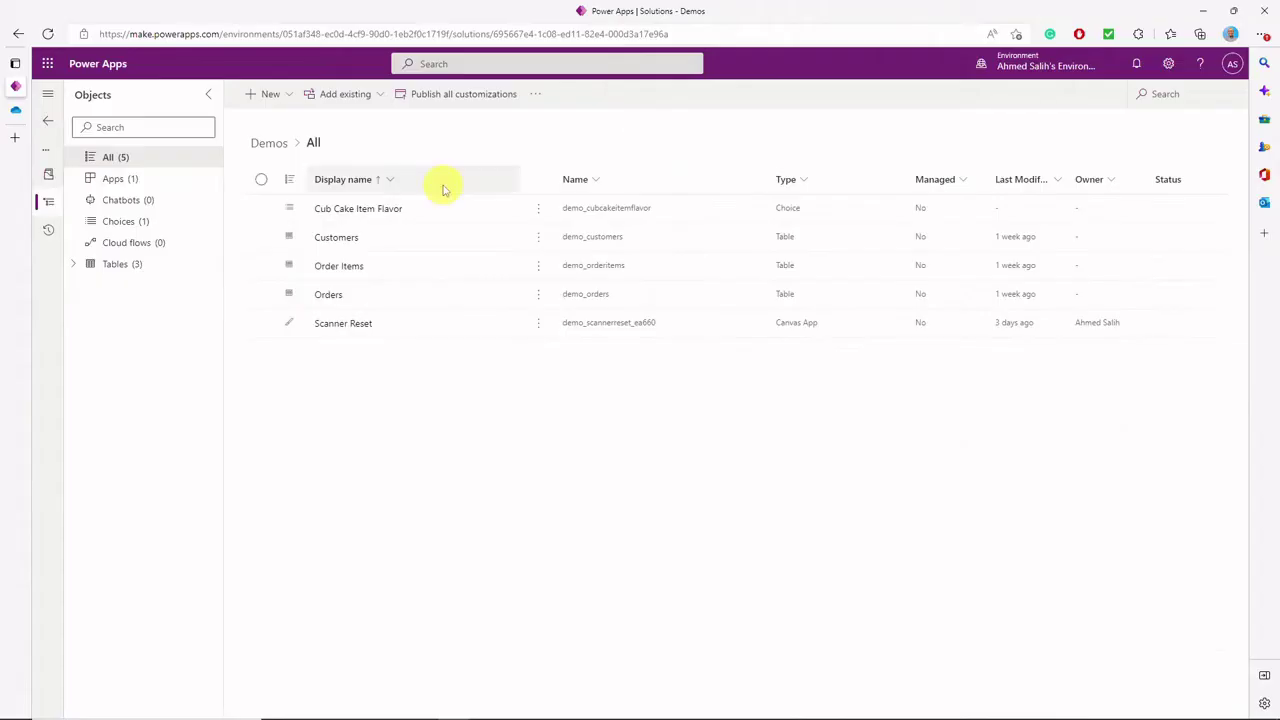
Open the Order Items table and scroll its grid right to show Item ID, Item Flavor and Item Price
click(345, 267)
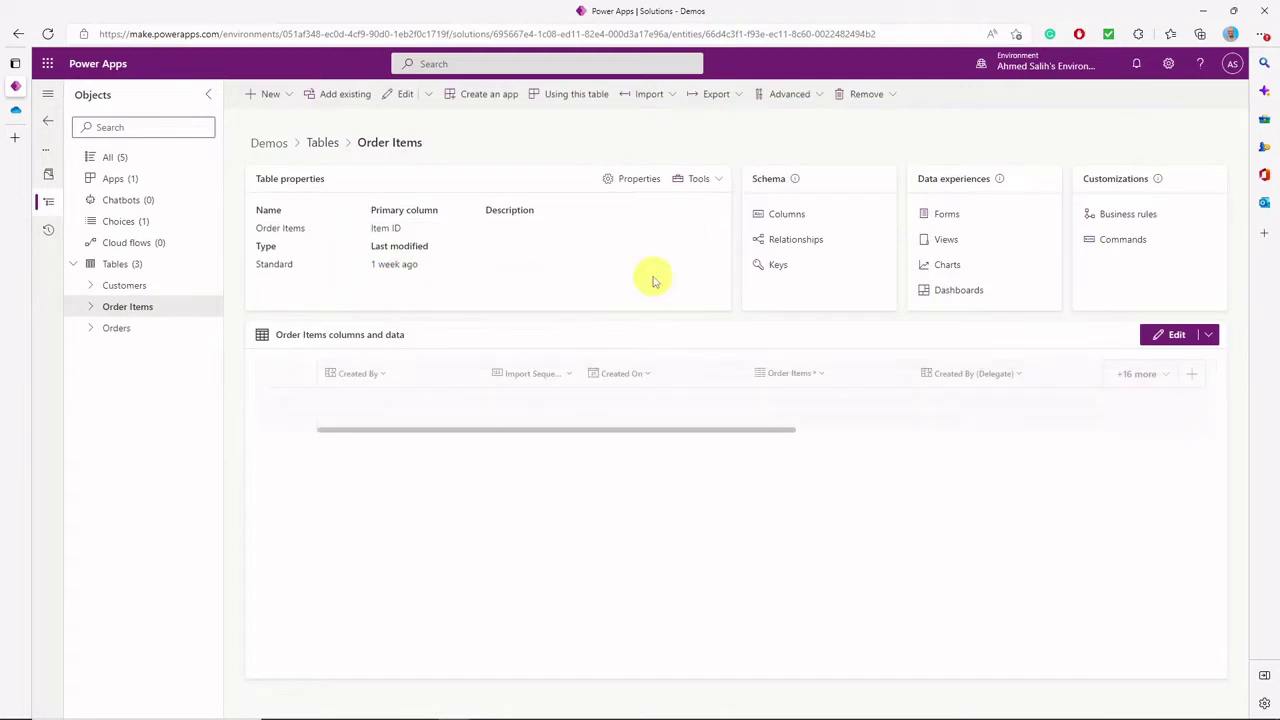
drag(518, 679, 824, 679)
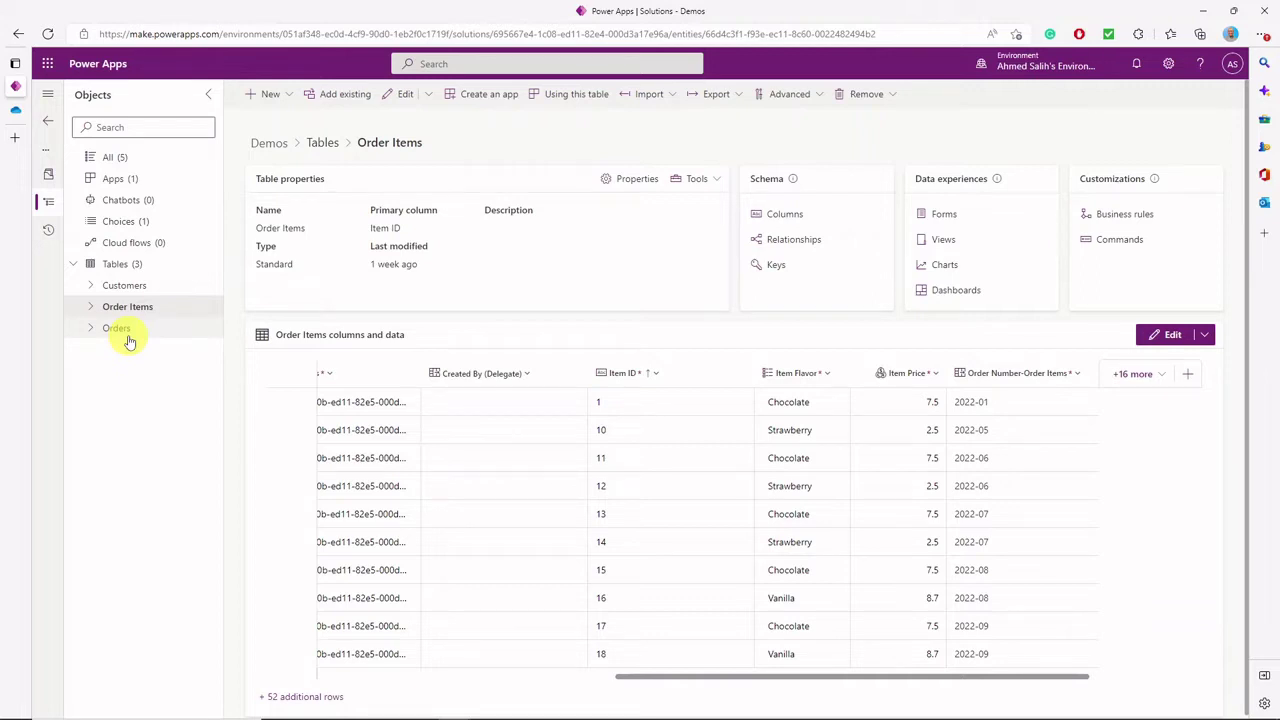
Filter the Order Items column list to names containing 'demo'
click(783, 218)
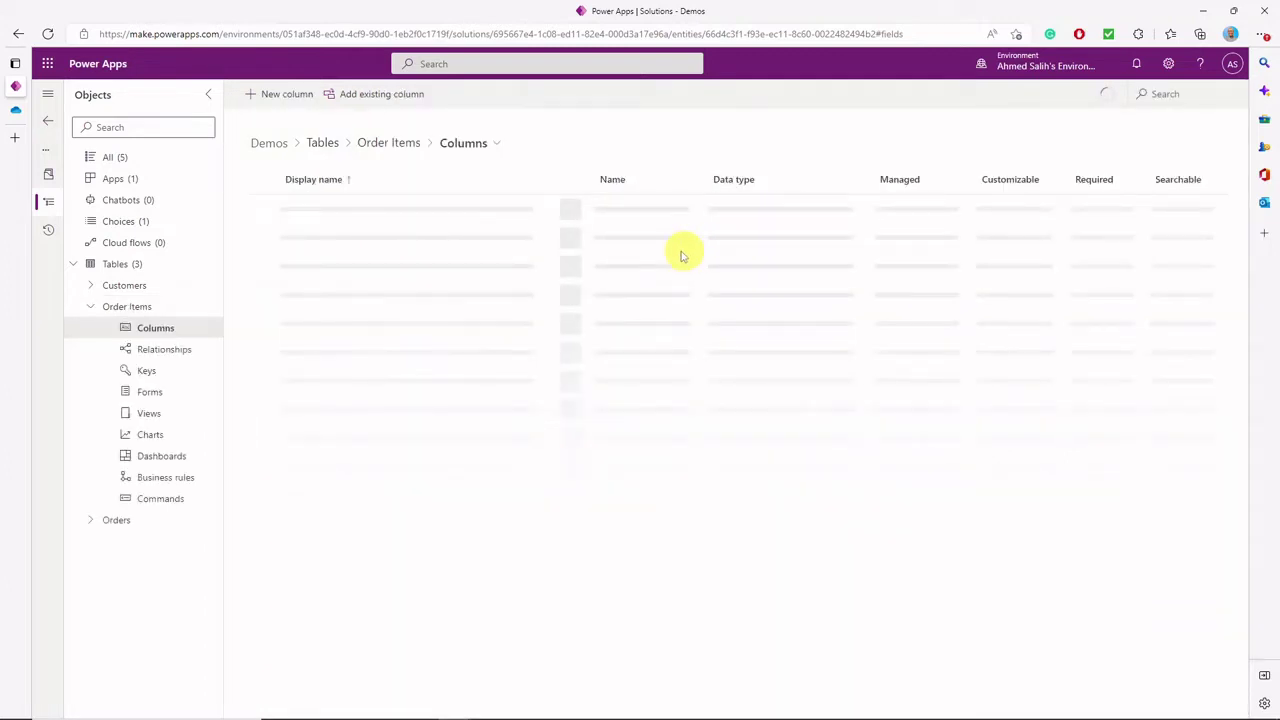
click(630, 180)
click(623, 263)
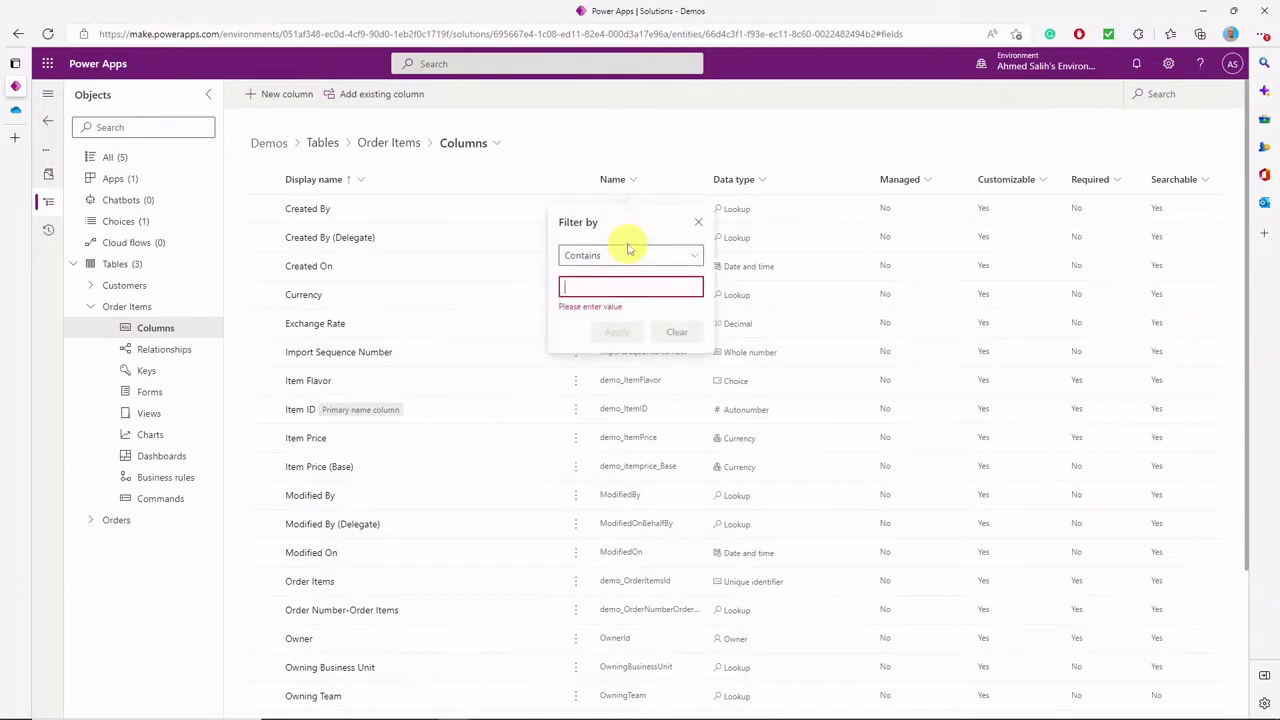
text(demo)
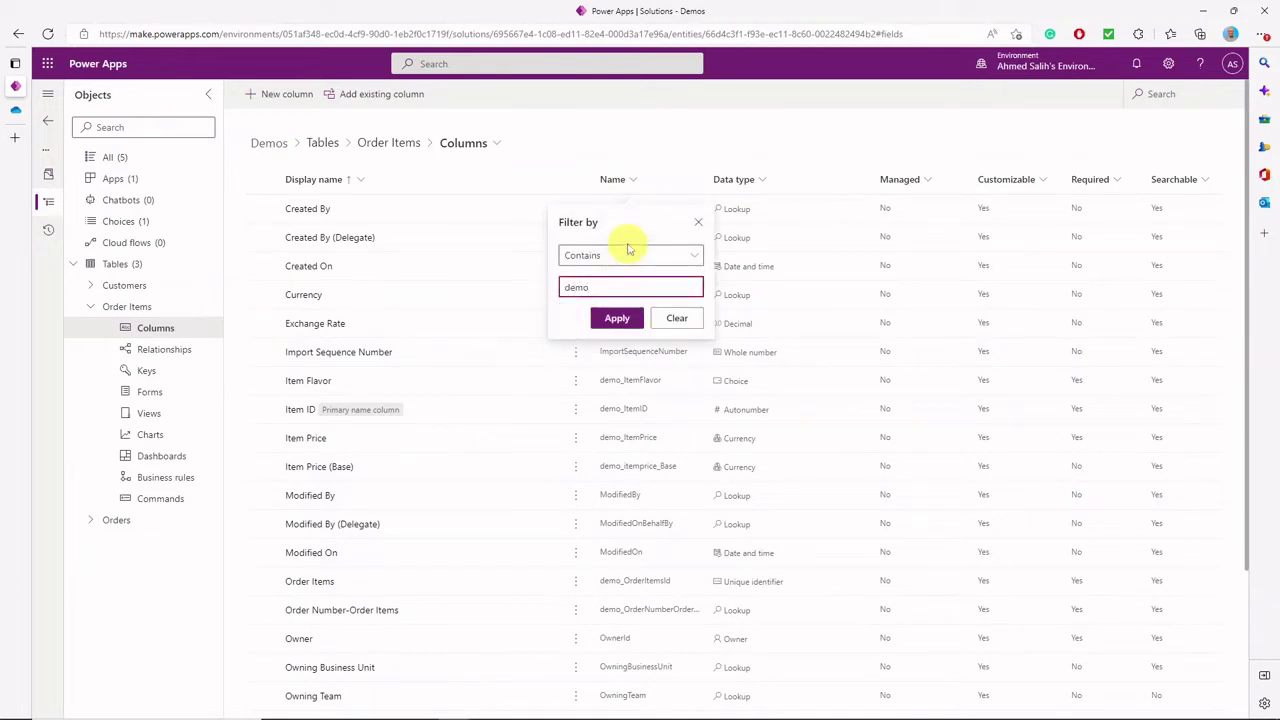
key(Return)
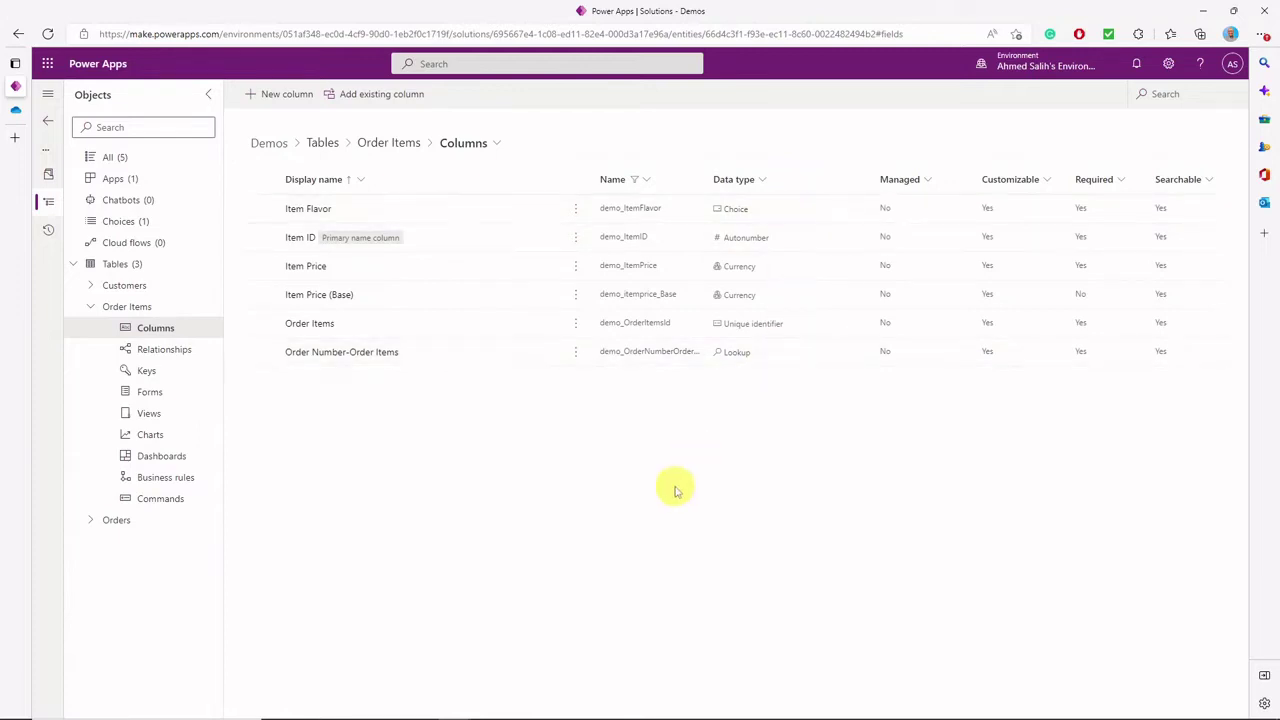
From the solution's Flows, create scheduled cloud flow 'Dataverse to Excel Backup' repeating every 1 Day
click(48, 122)
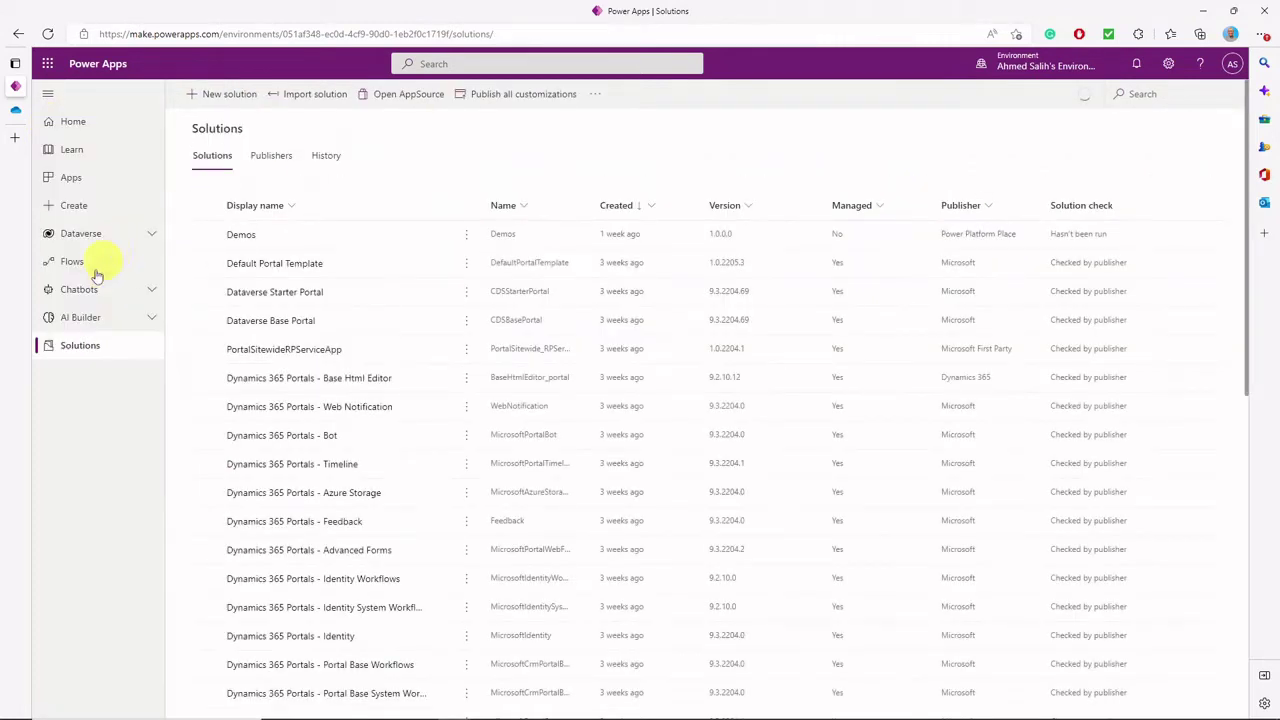
click(97, 275)
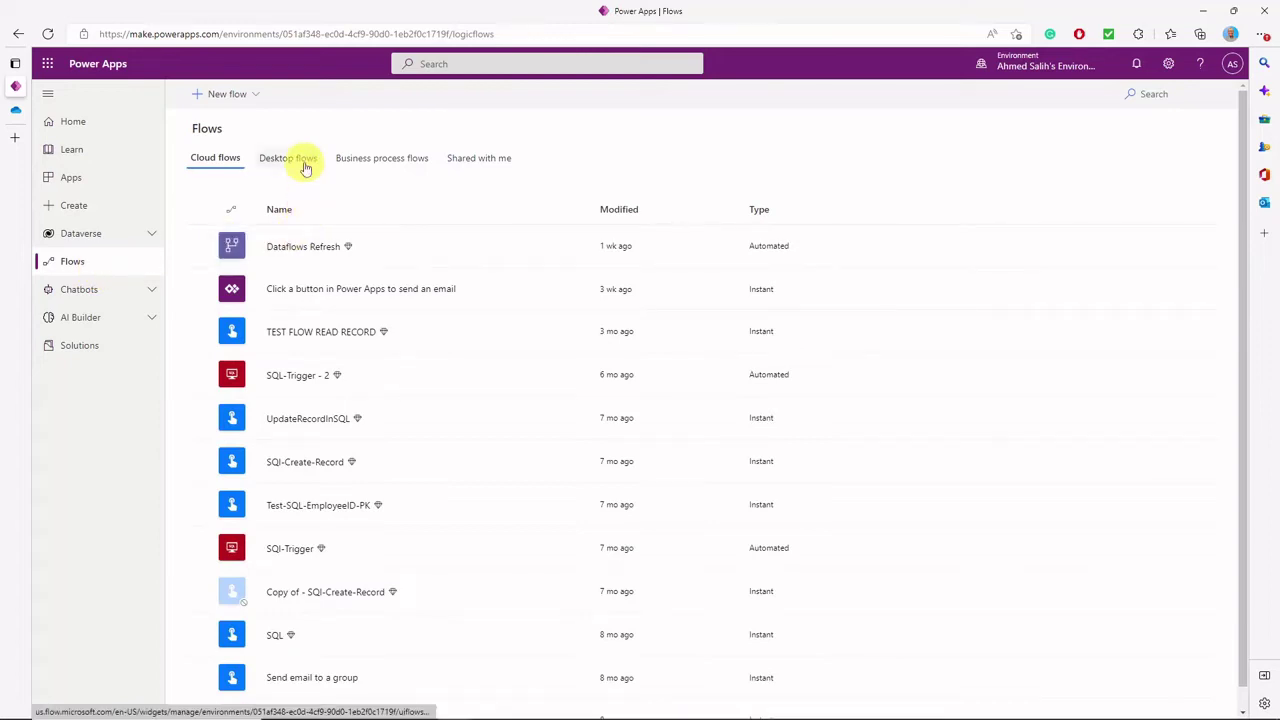
click(228, 94)
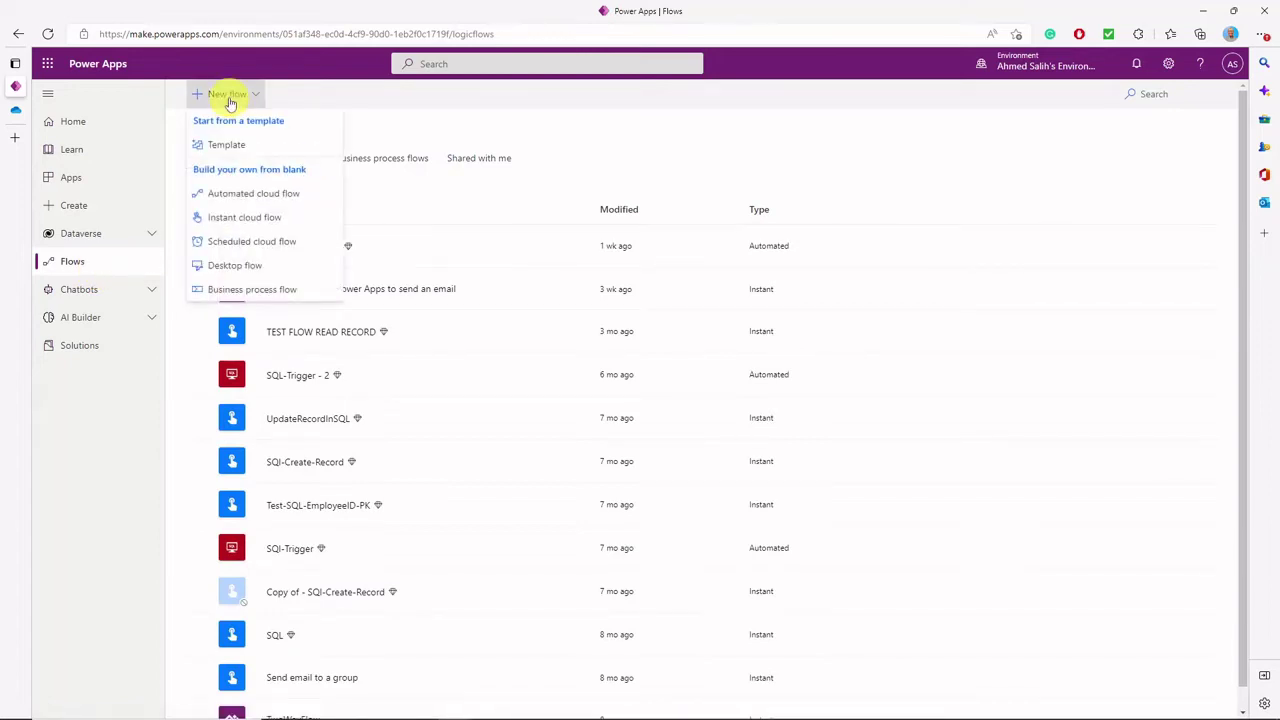
click(230, 241)
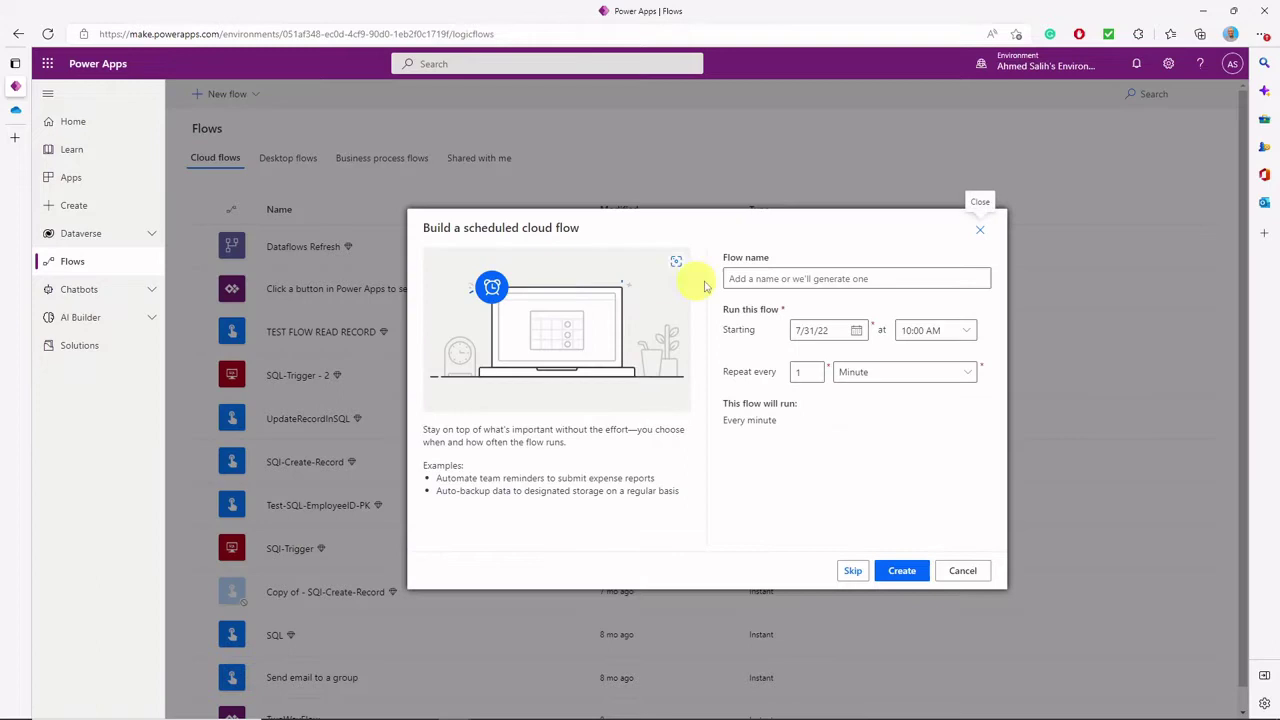
click(757, 281)
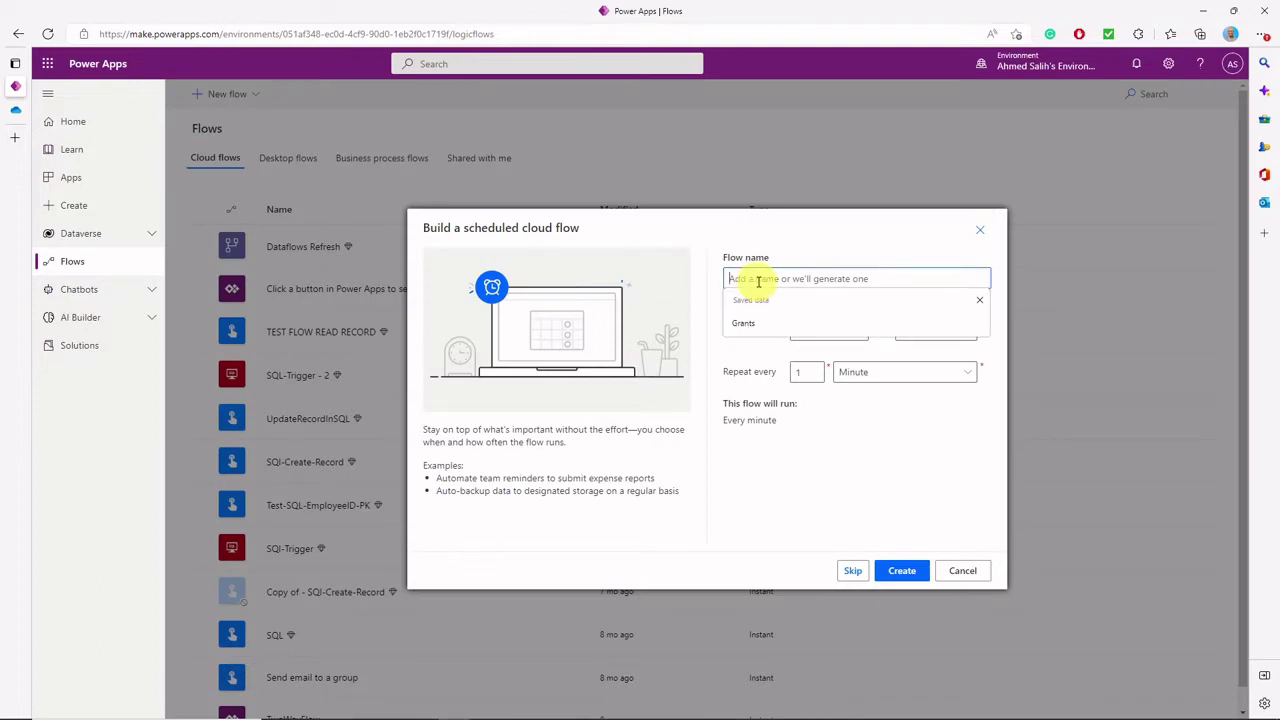
text(Dai)
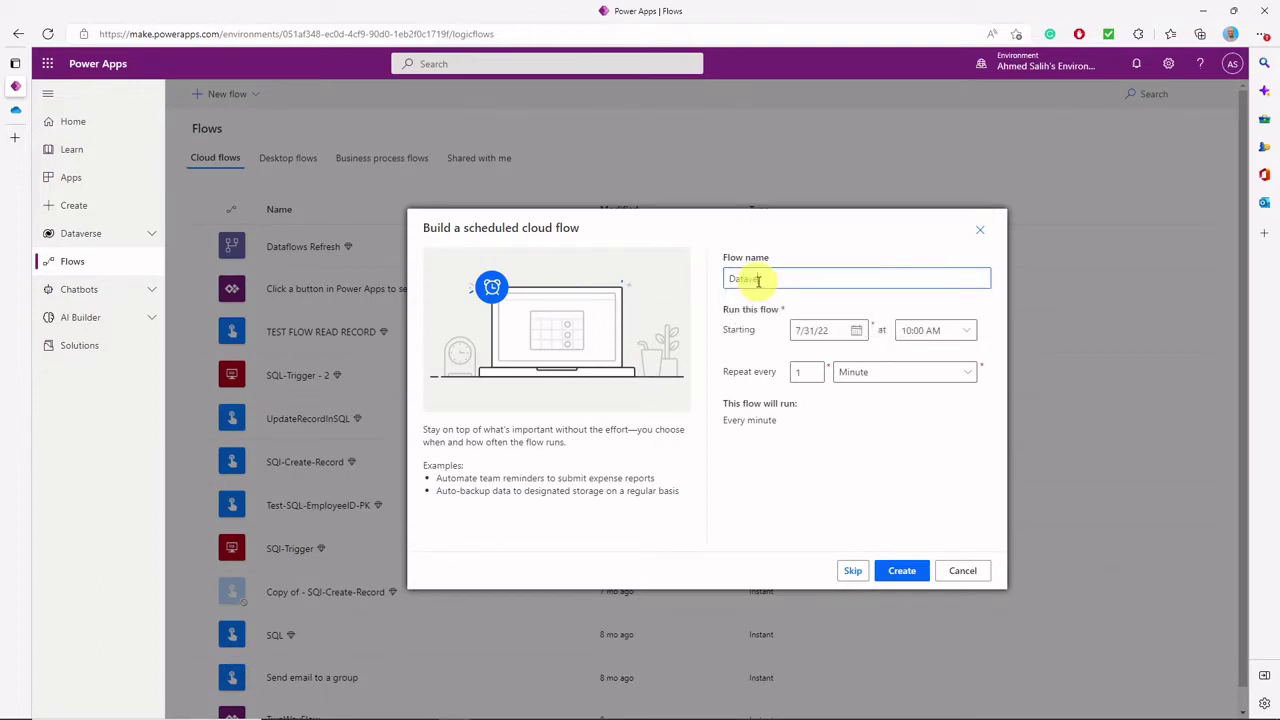
text(averse to Excel )
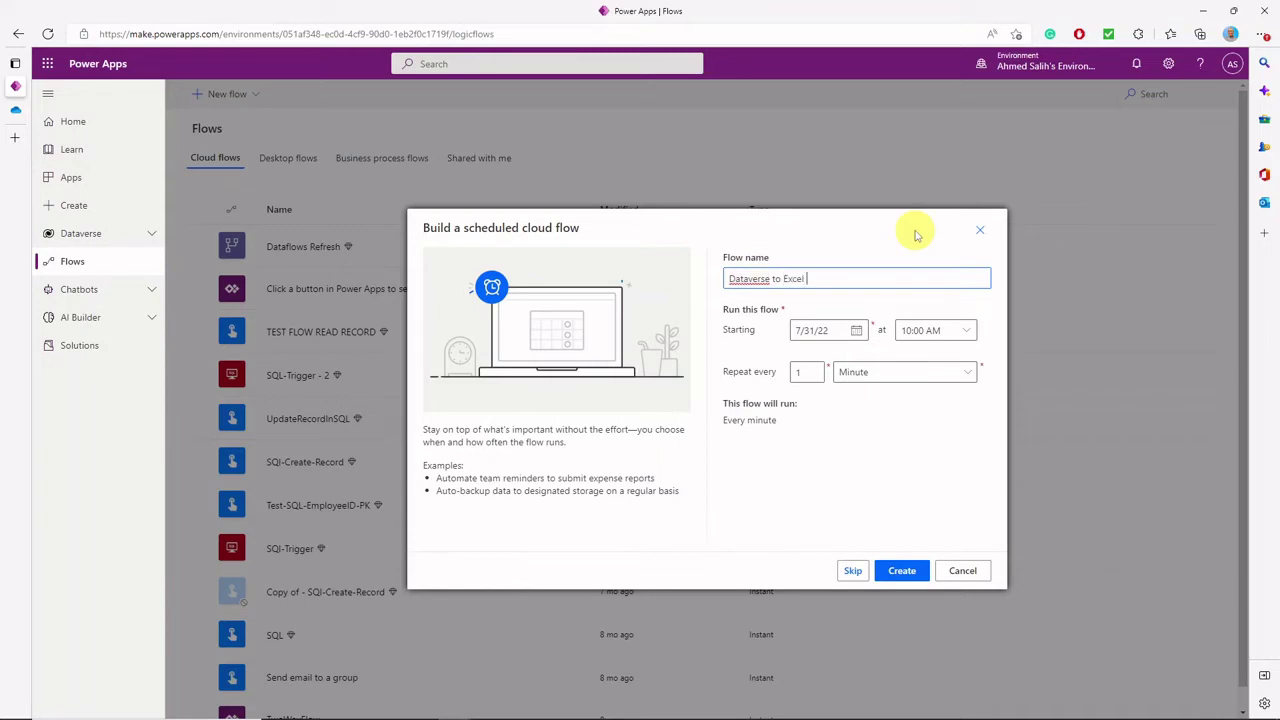
text(Backup)
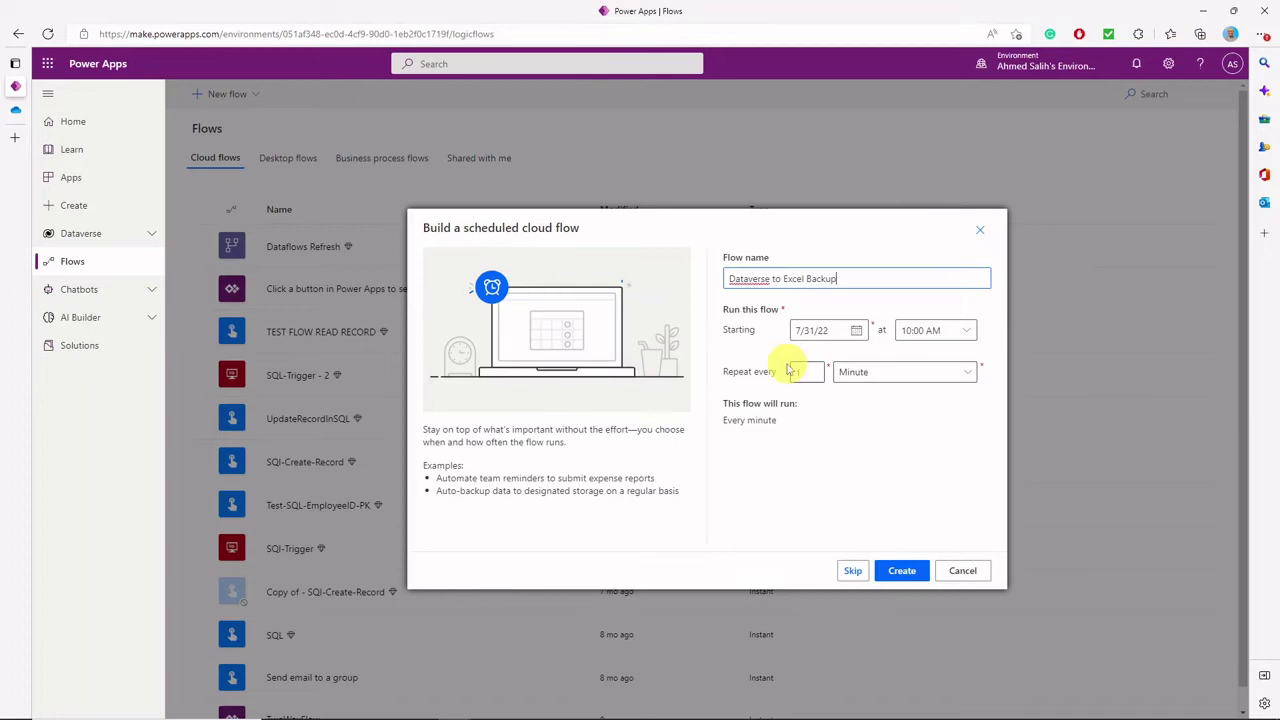
click(871, 374)
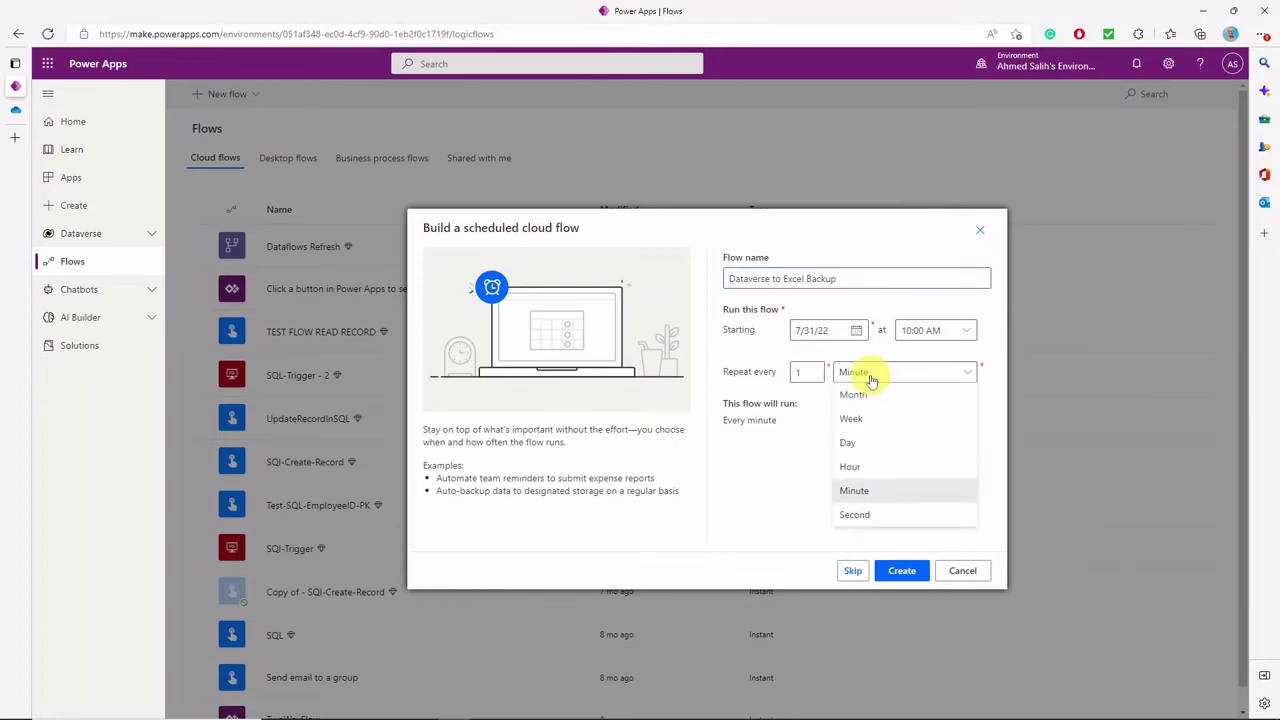
click(871, 441)
click(901, 572)
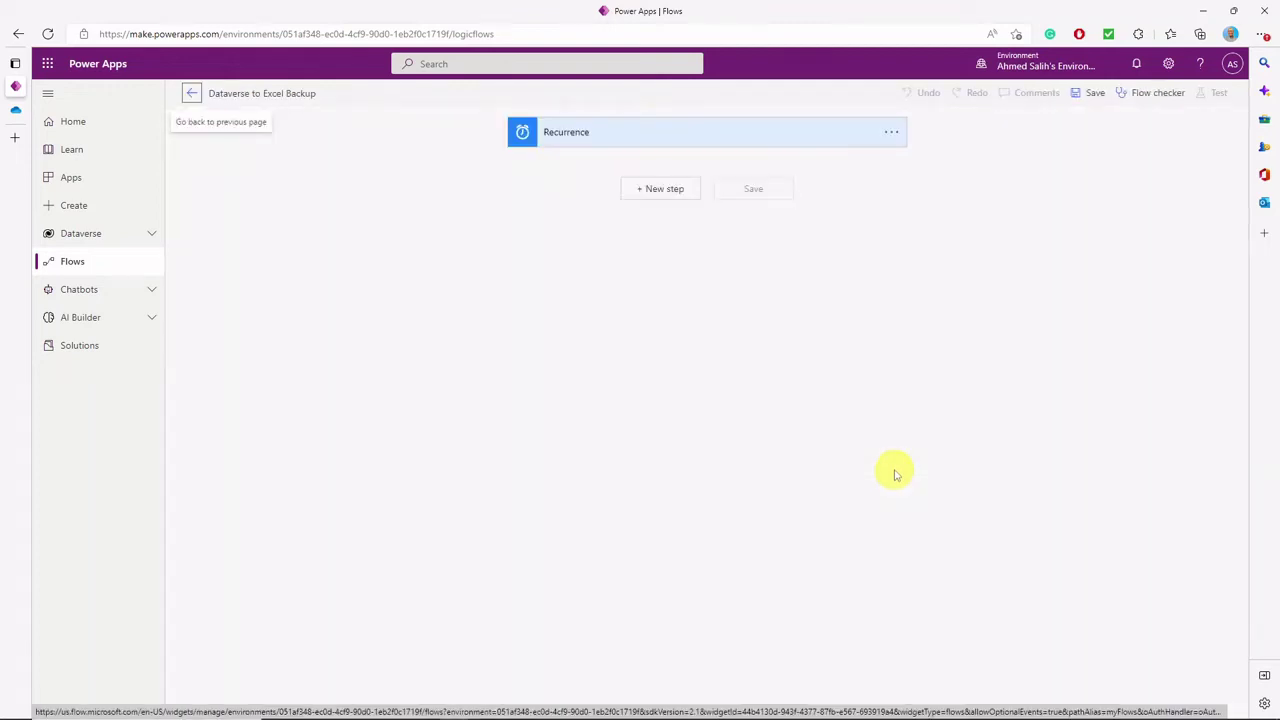
Add a Dataverse List rows action after the Recurrence trigger
click(680, 142)
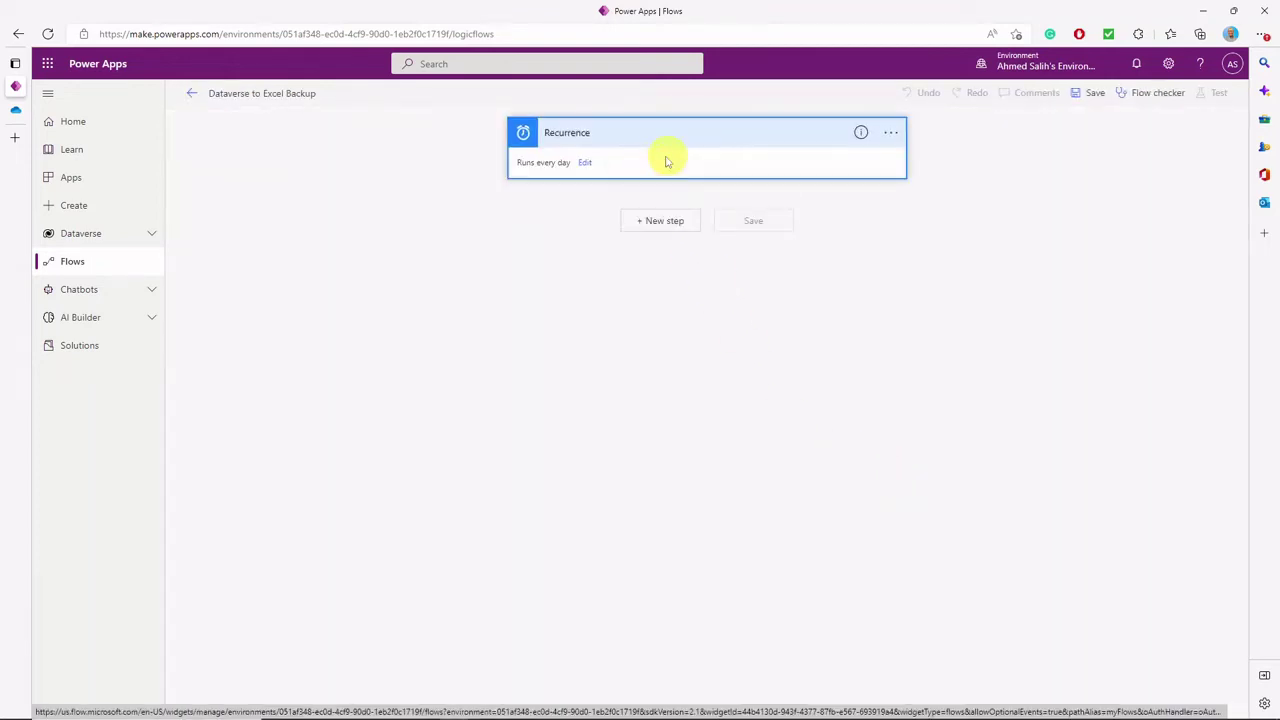
click(585, 163)
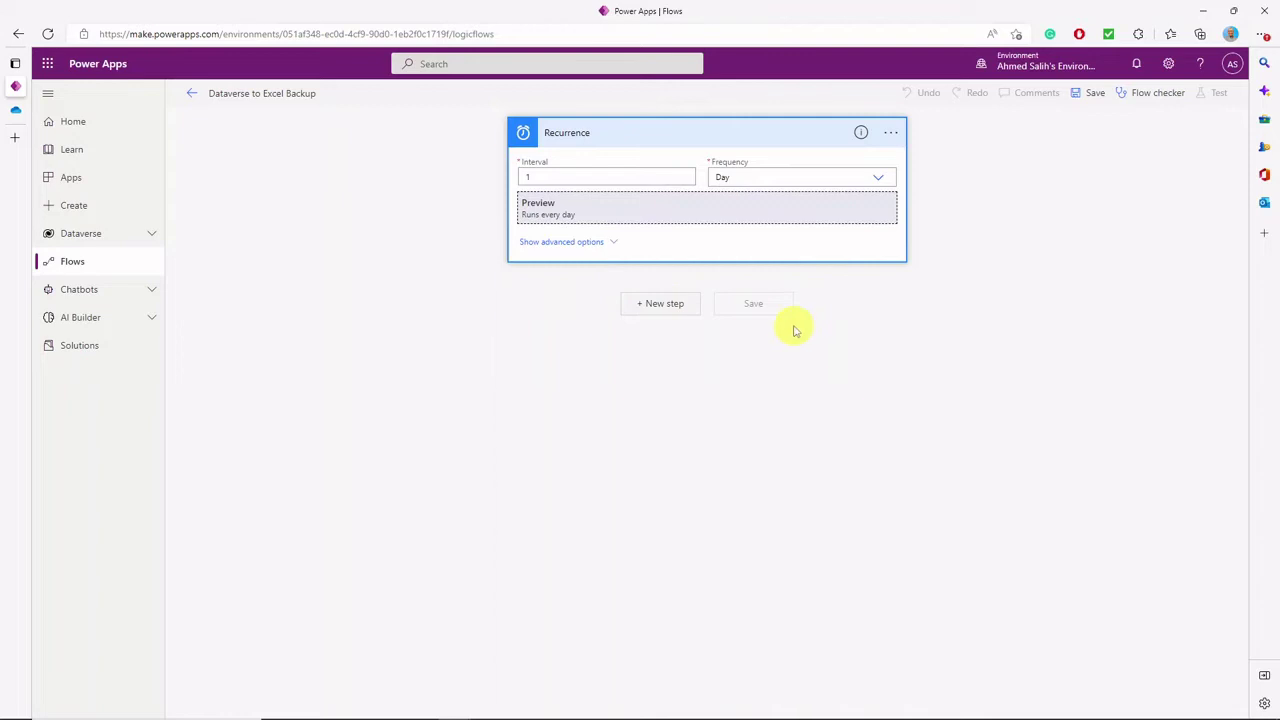
click(660, 303)
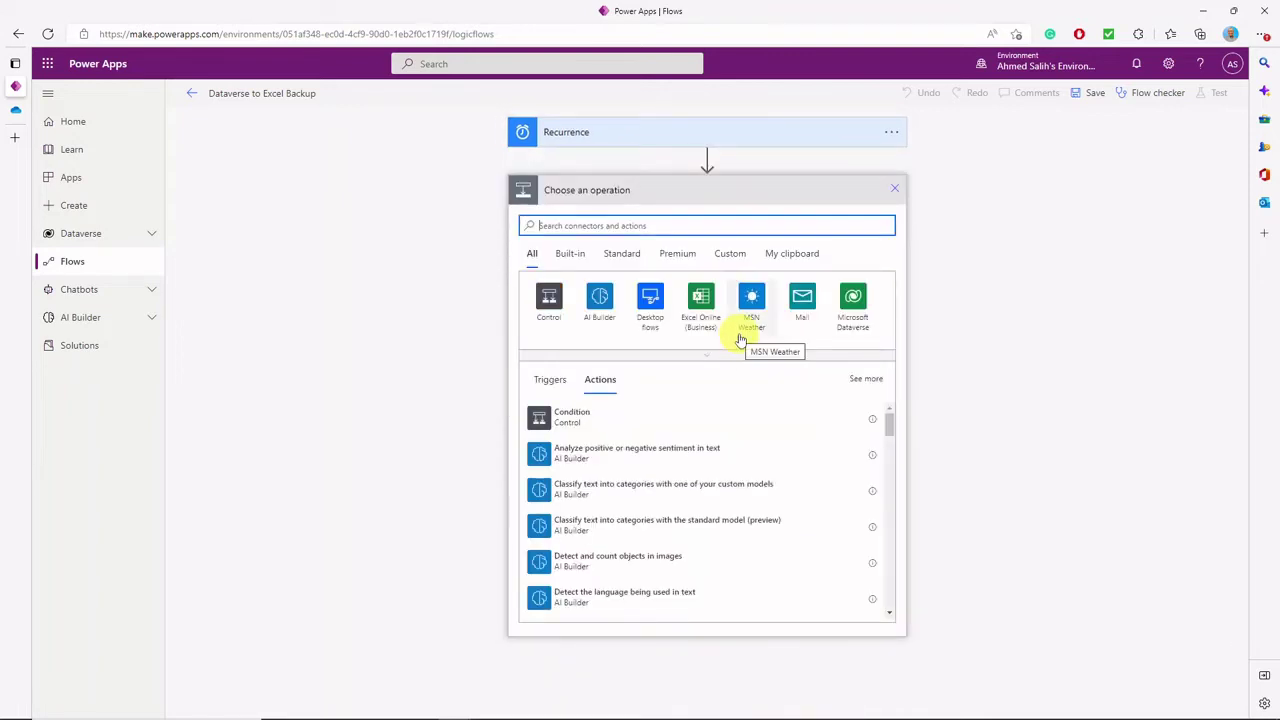
text(list rows)
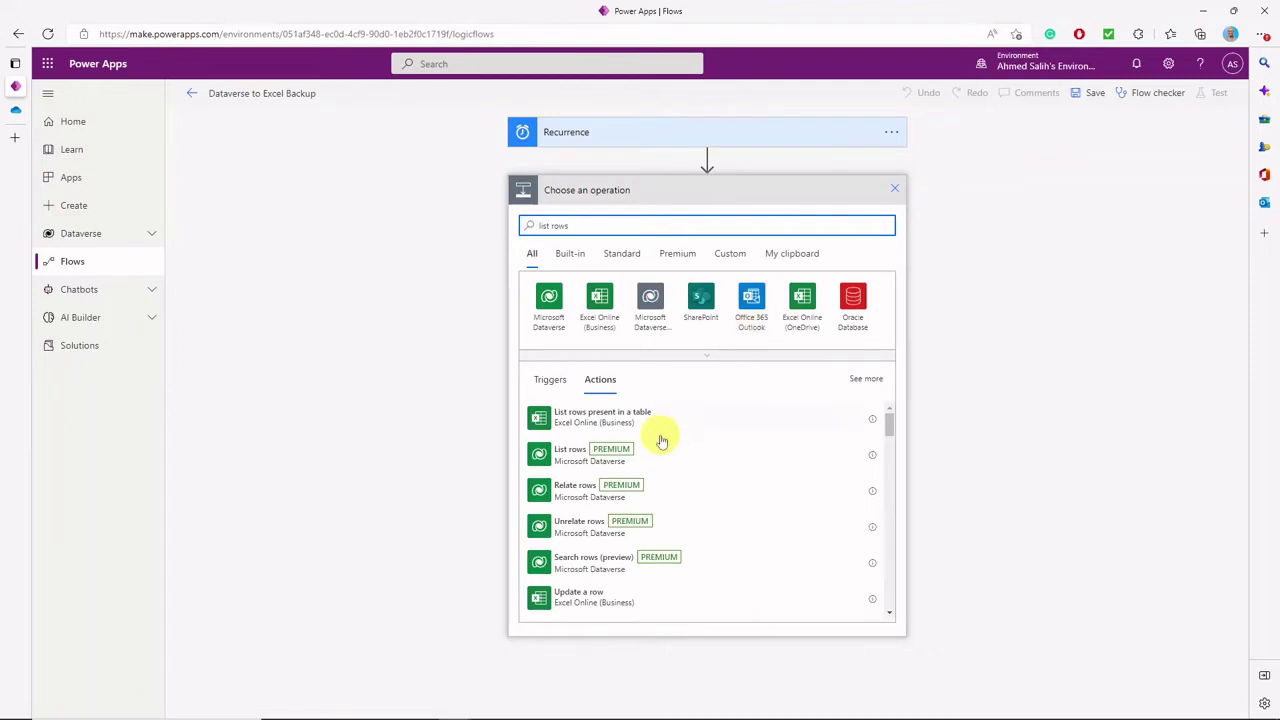
click(595, 465)
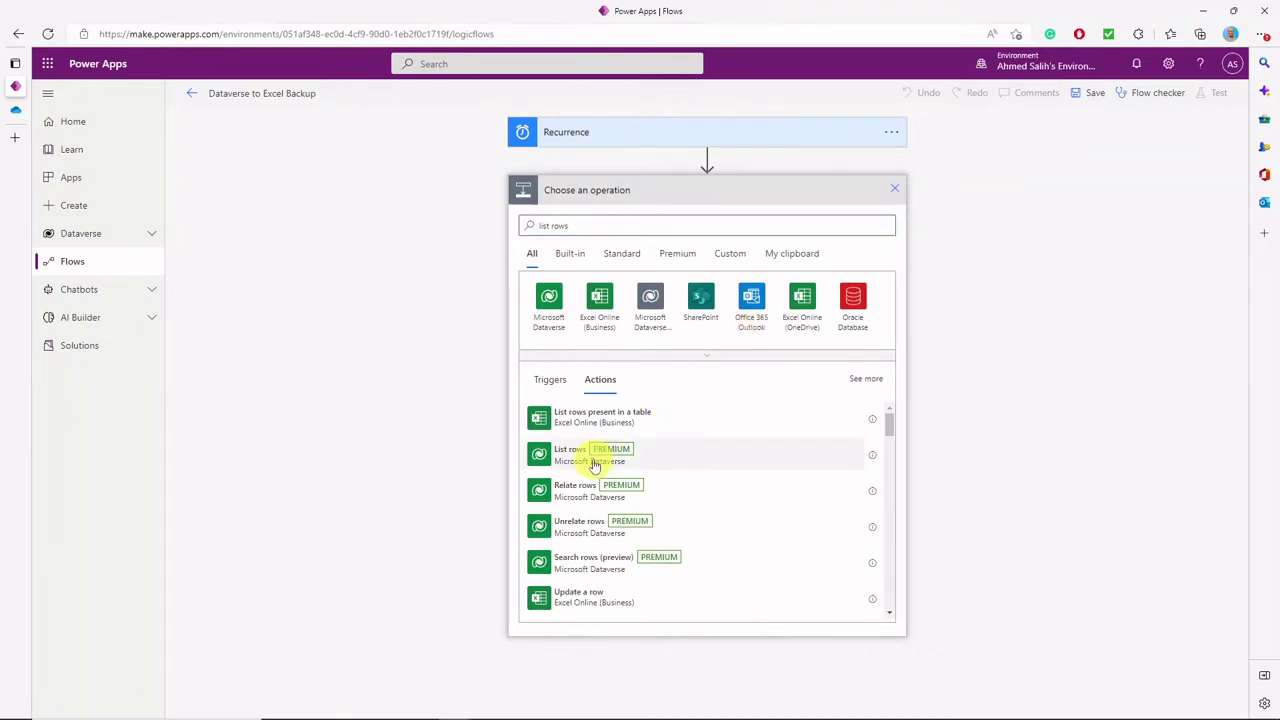
Set List rows to the Order Items table with a row count of 10000
click(742, 220)
text(crder)
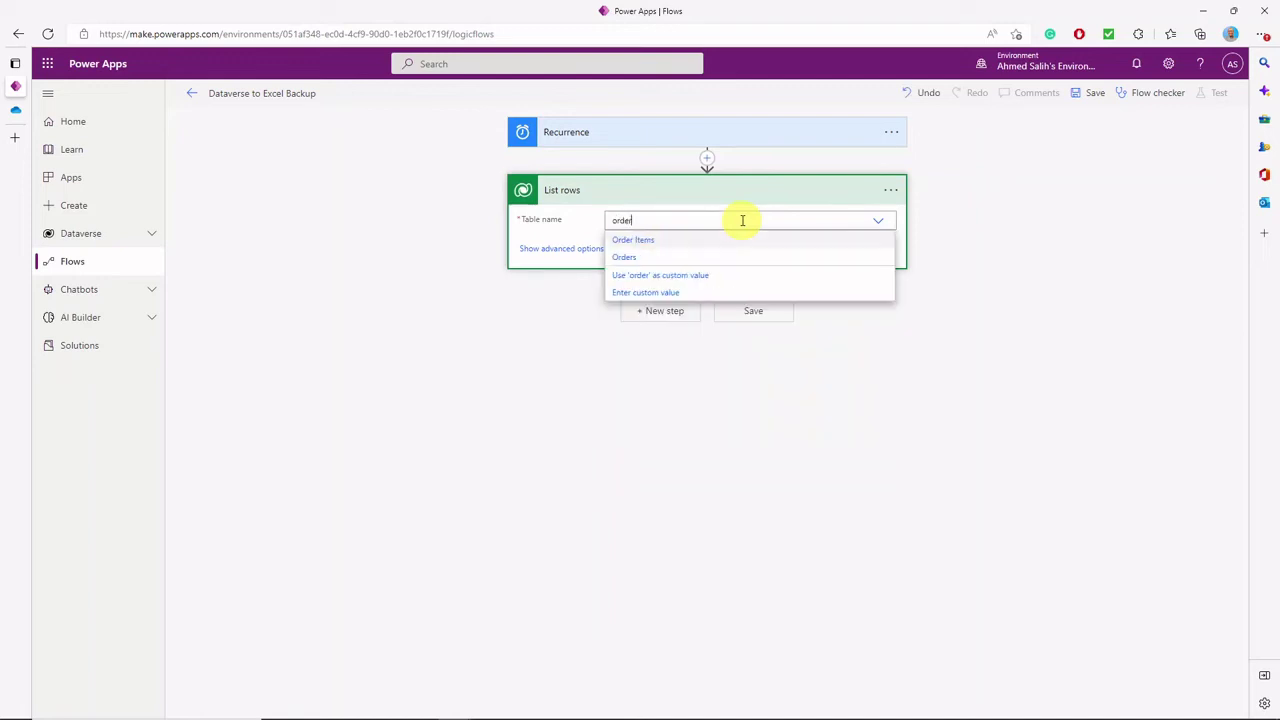
click(728, 245)
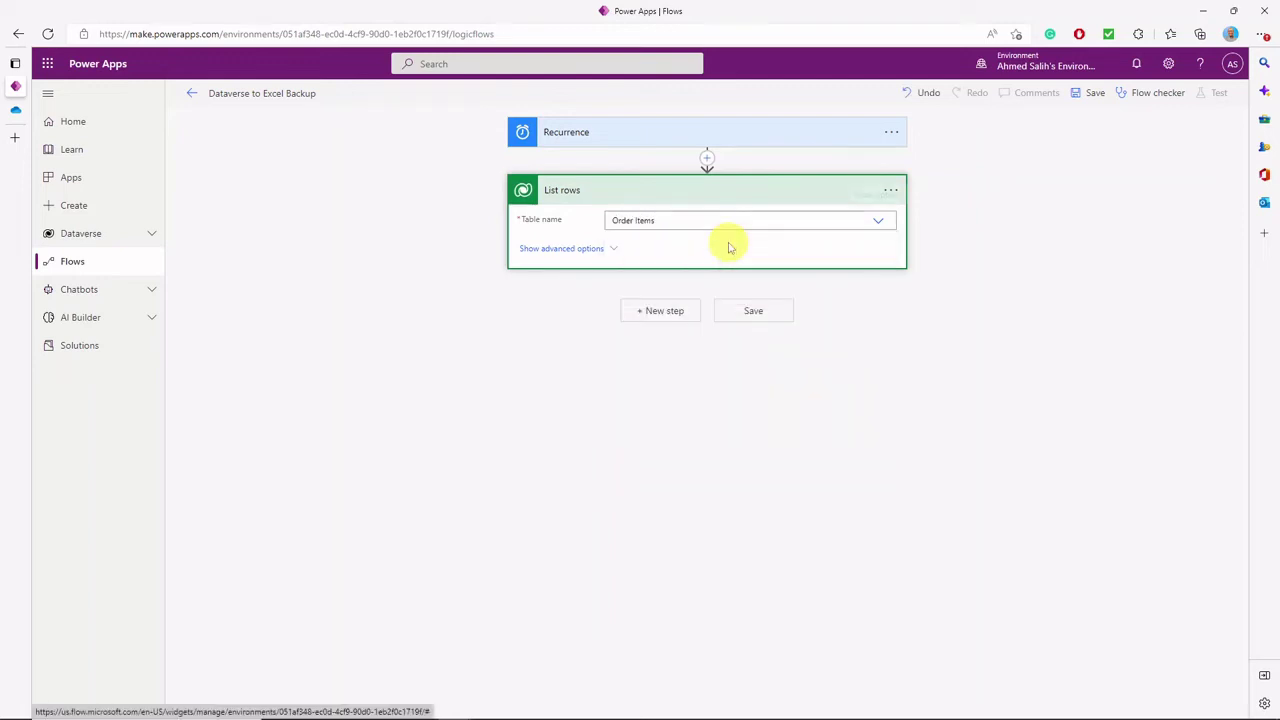
click(606, 249)
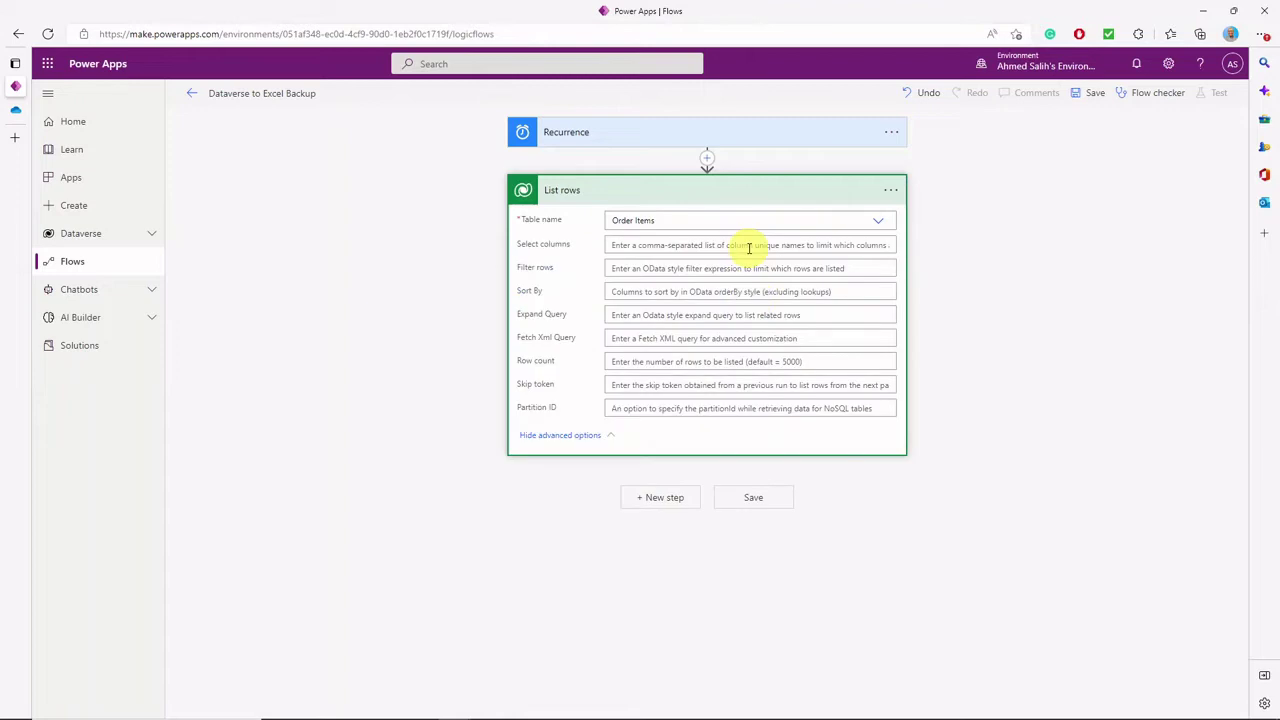
click(800, 362)
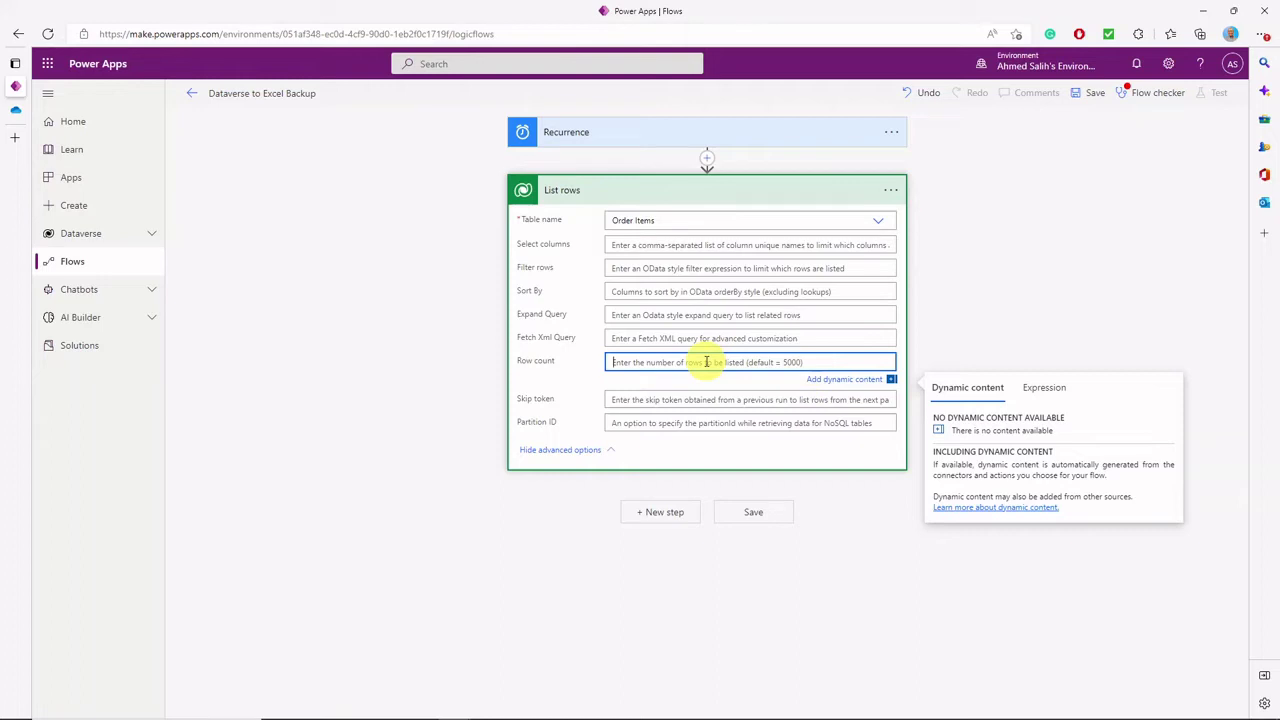
text(10000)
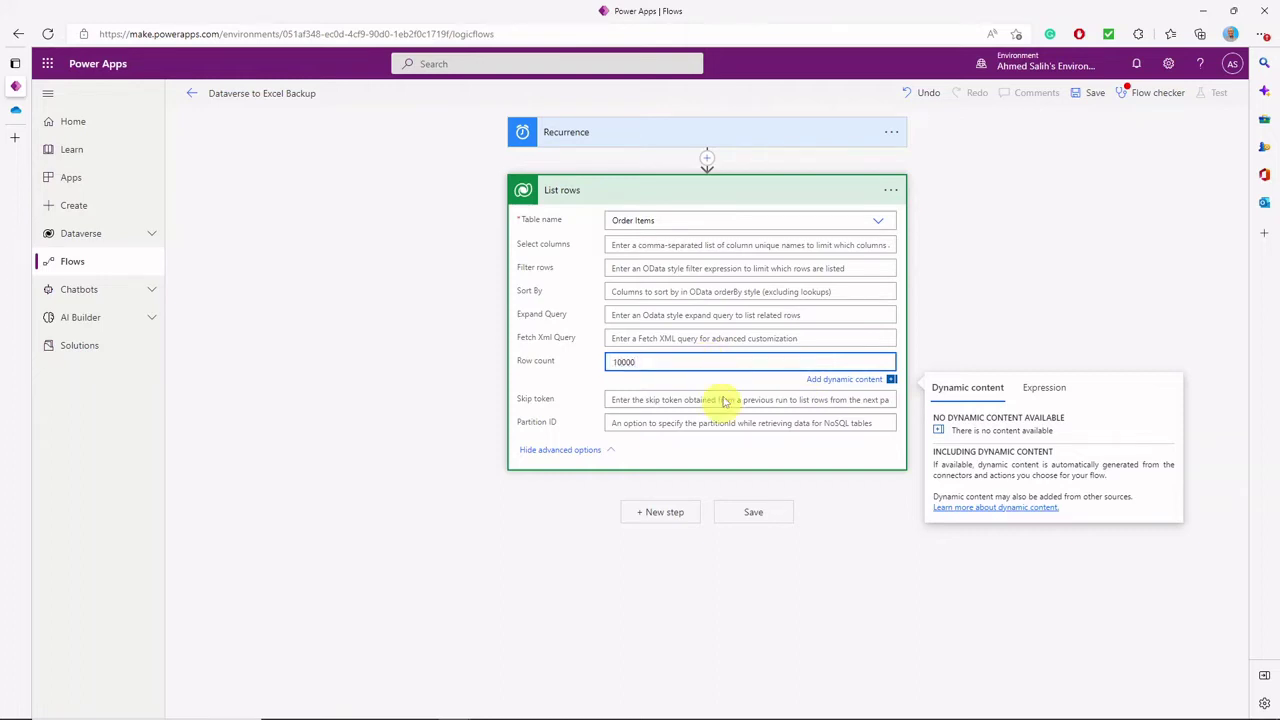
click(680, 514)
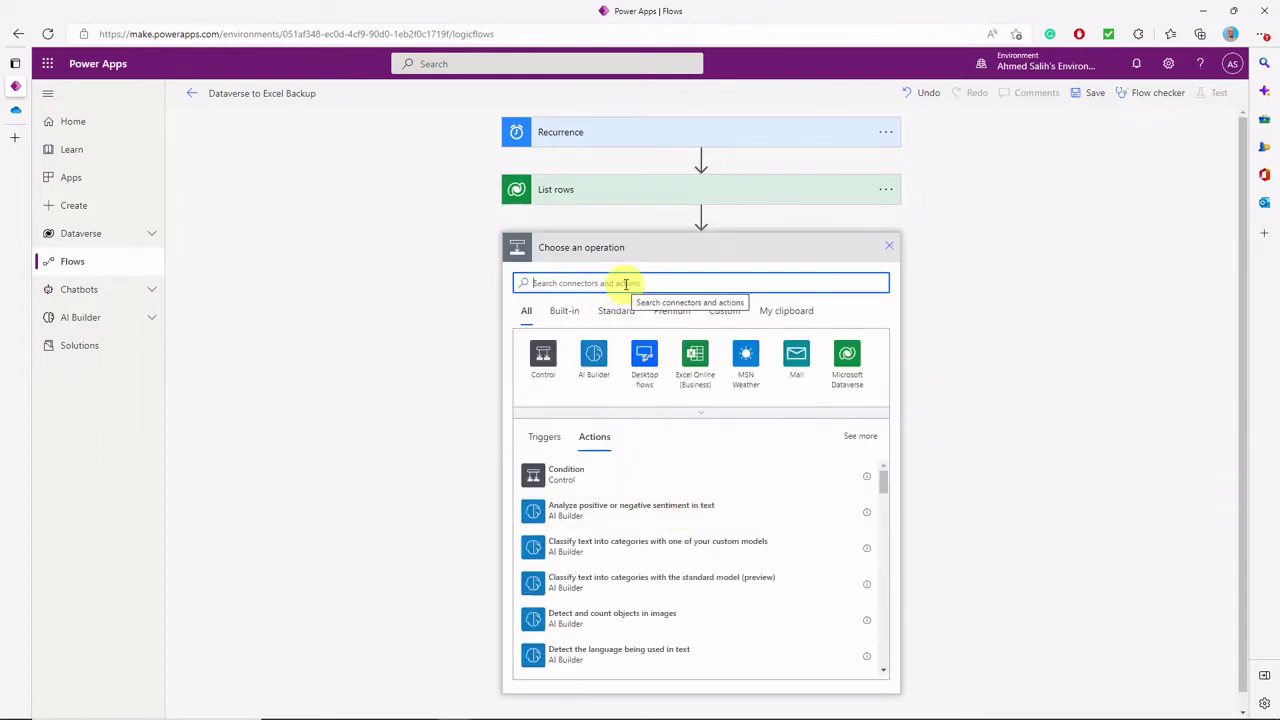
Add a Create CSV table action built from the List rows value output
text(csv)
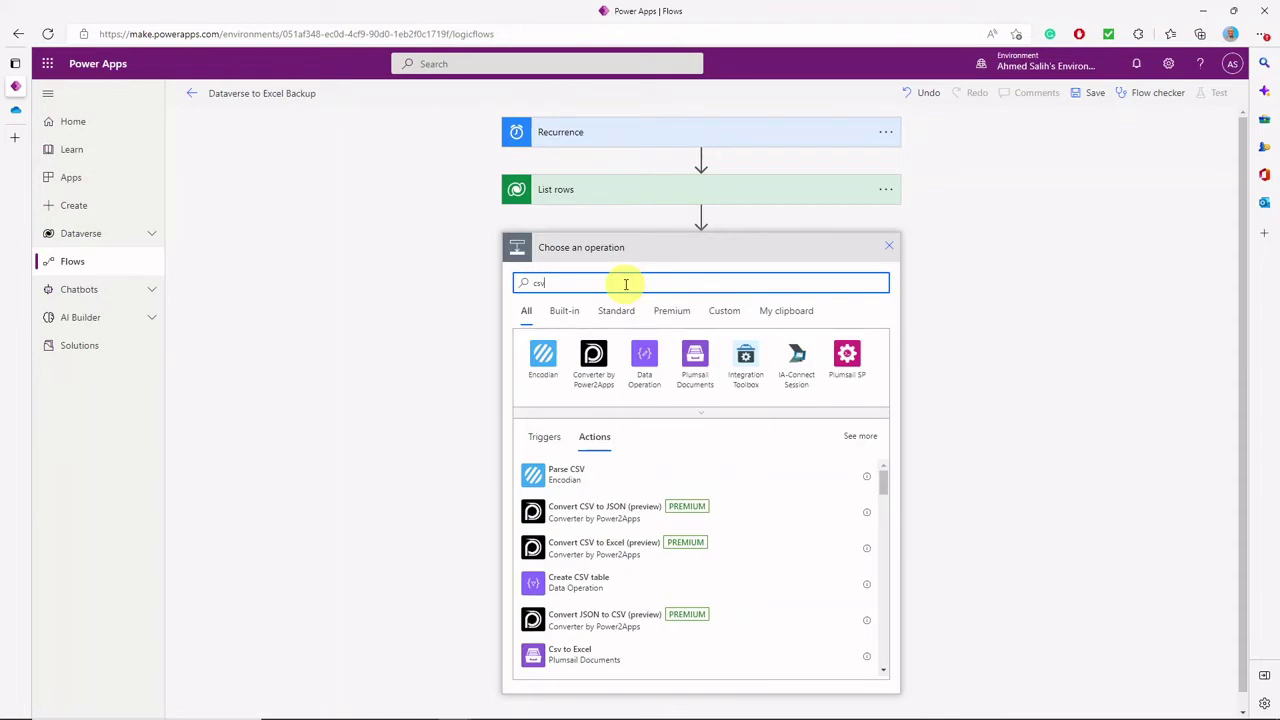
click(597, 588)
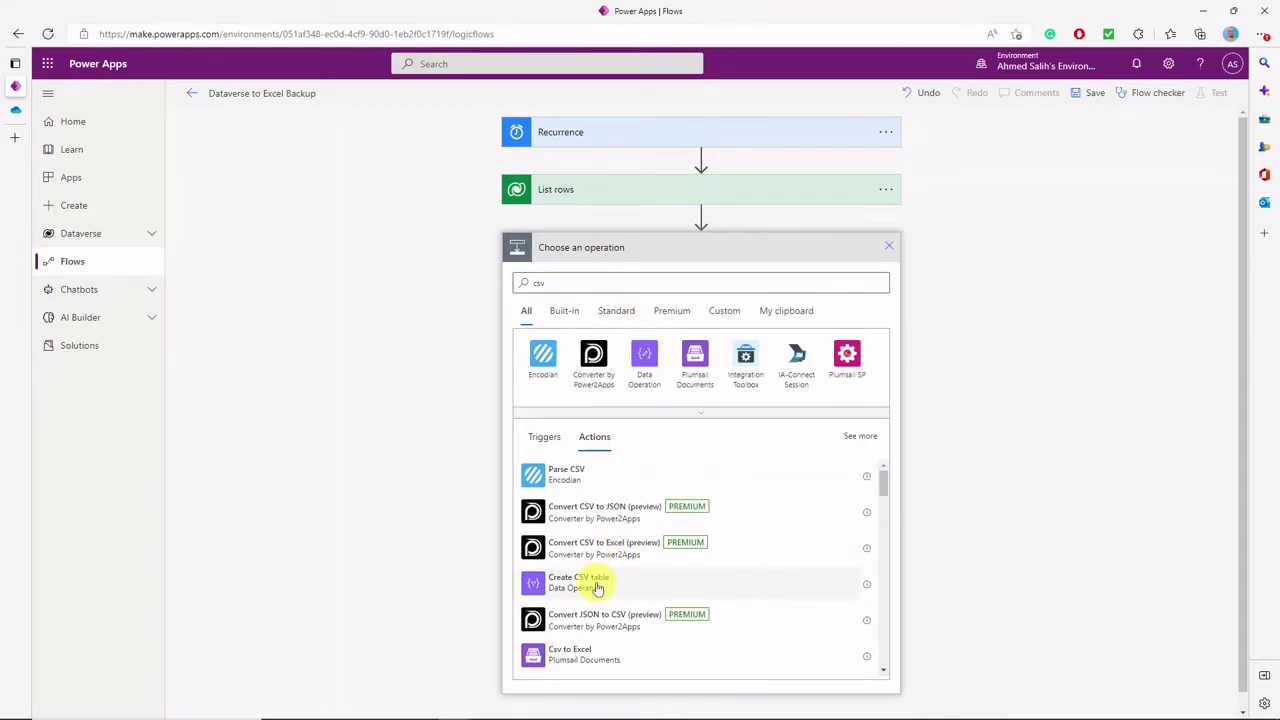
click(745, 277)
click(1049, 400)
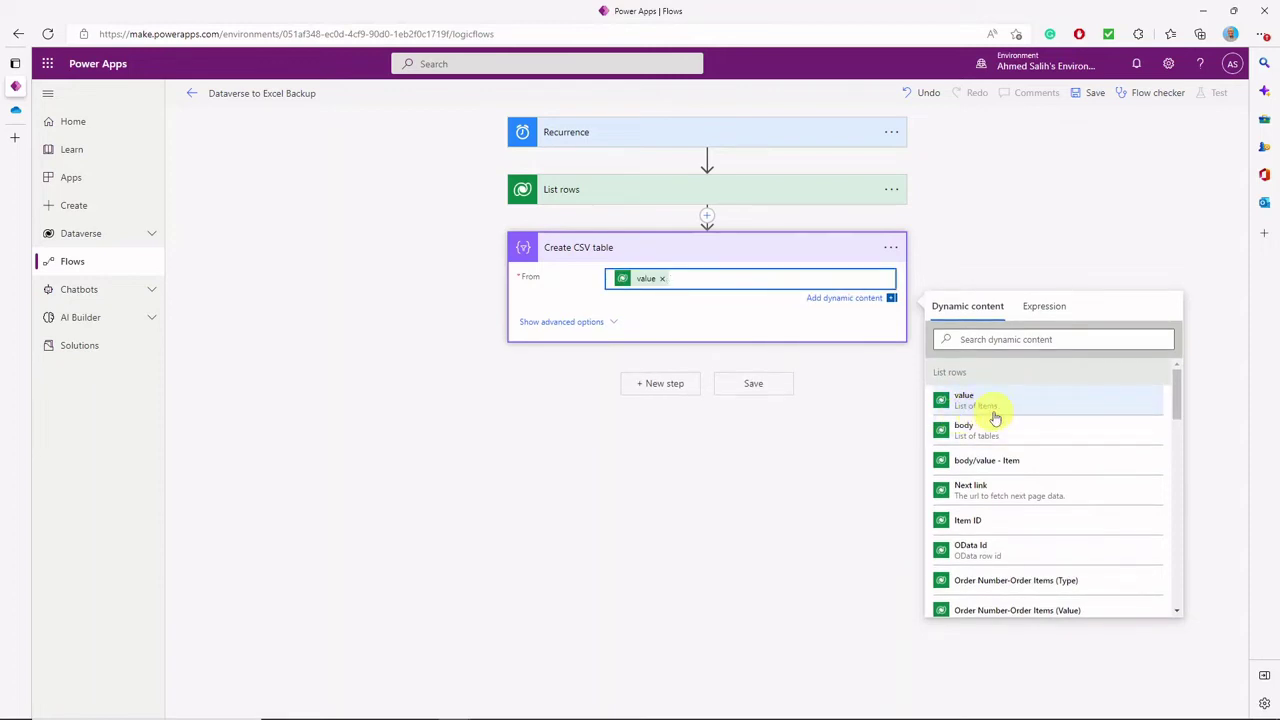
click(616, 324)
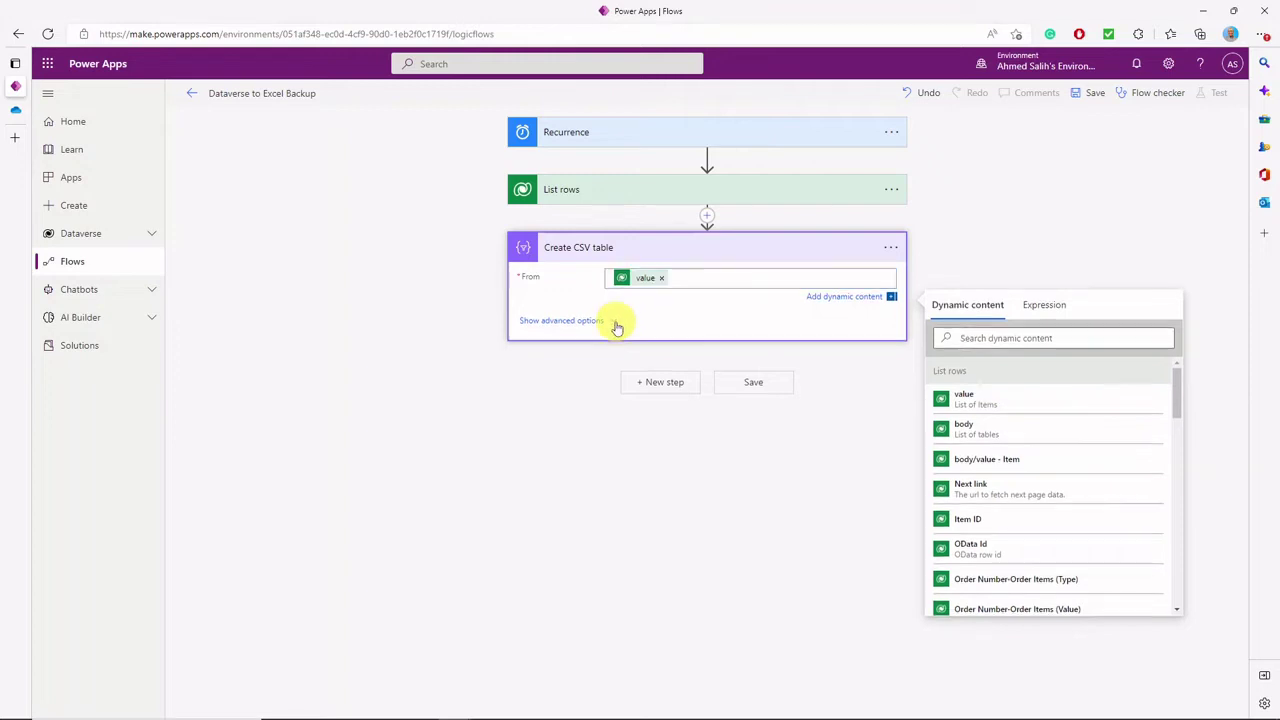
Add a OneDrive for Business Create file step targeting the /Dataverse Backup folder
click(665, 396)
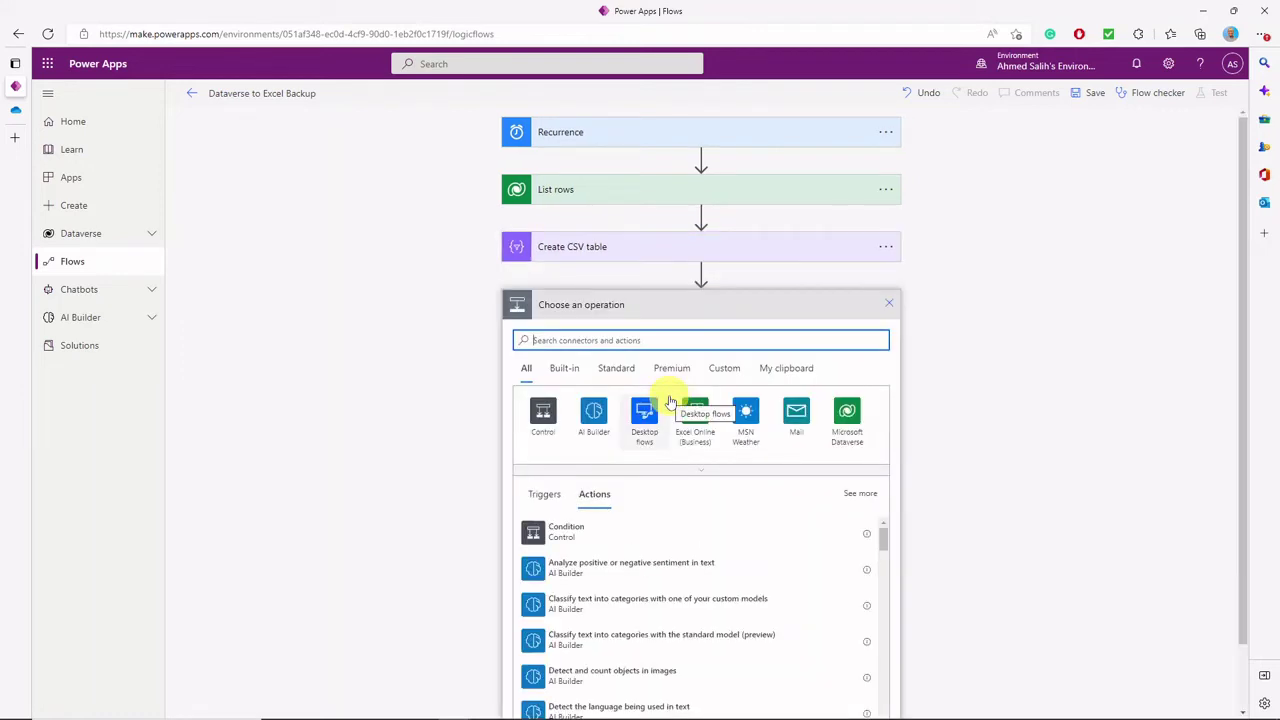
text(create)
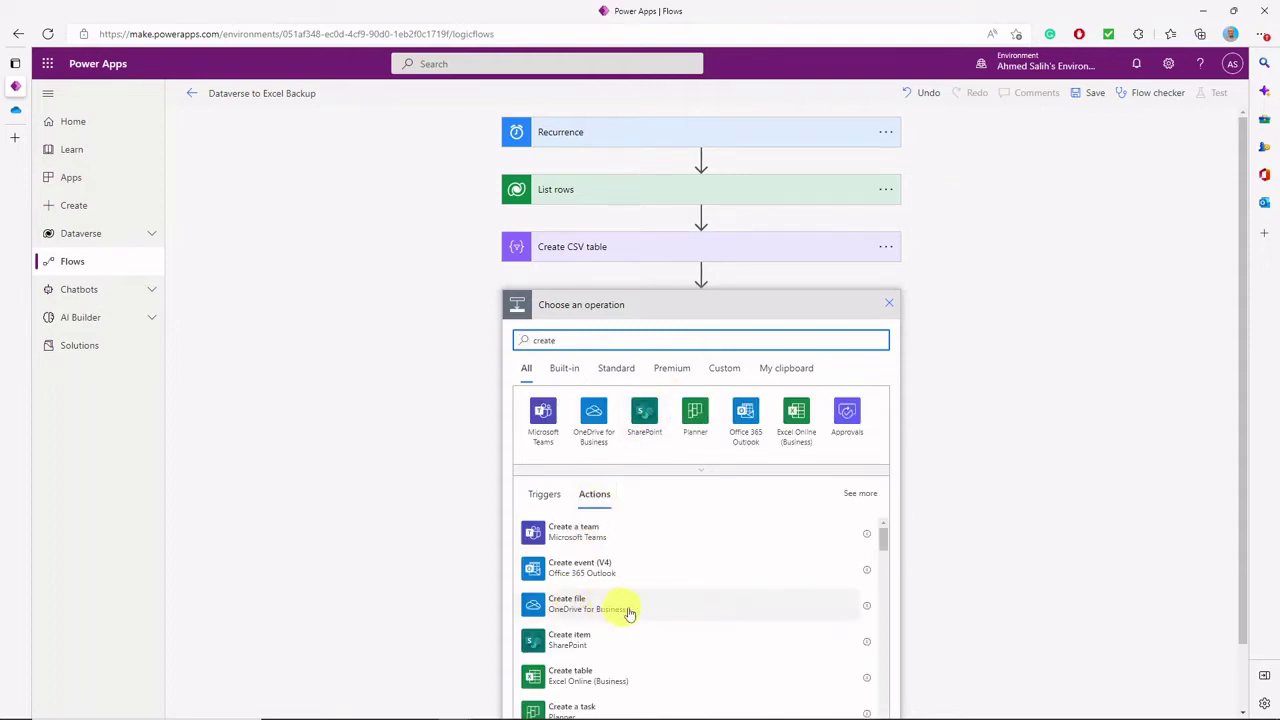
click(681, 610)
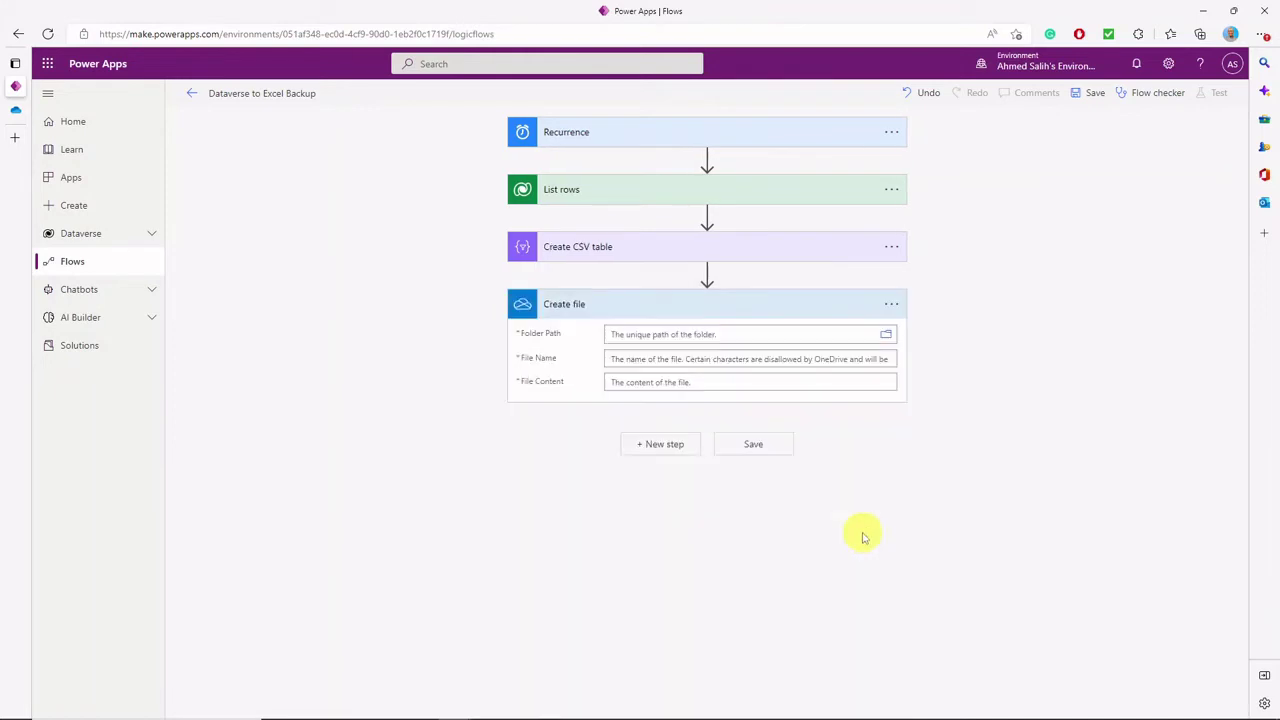
click(889, 336)
click(1089, 373)
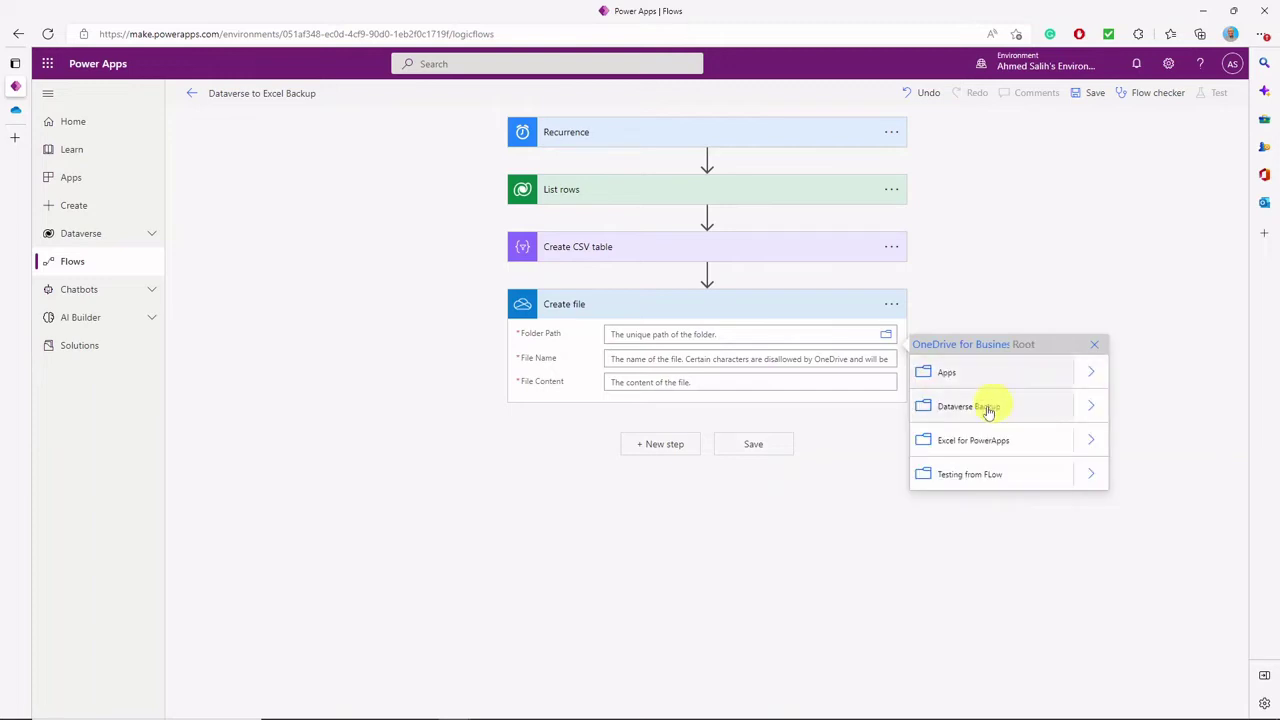
click(970, 407)
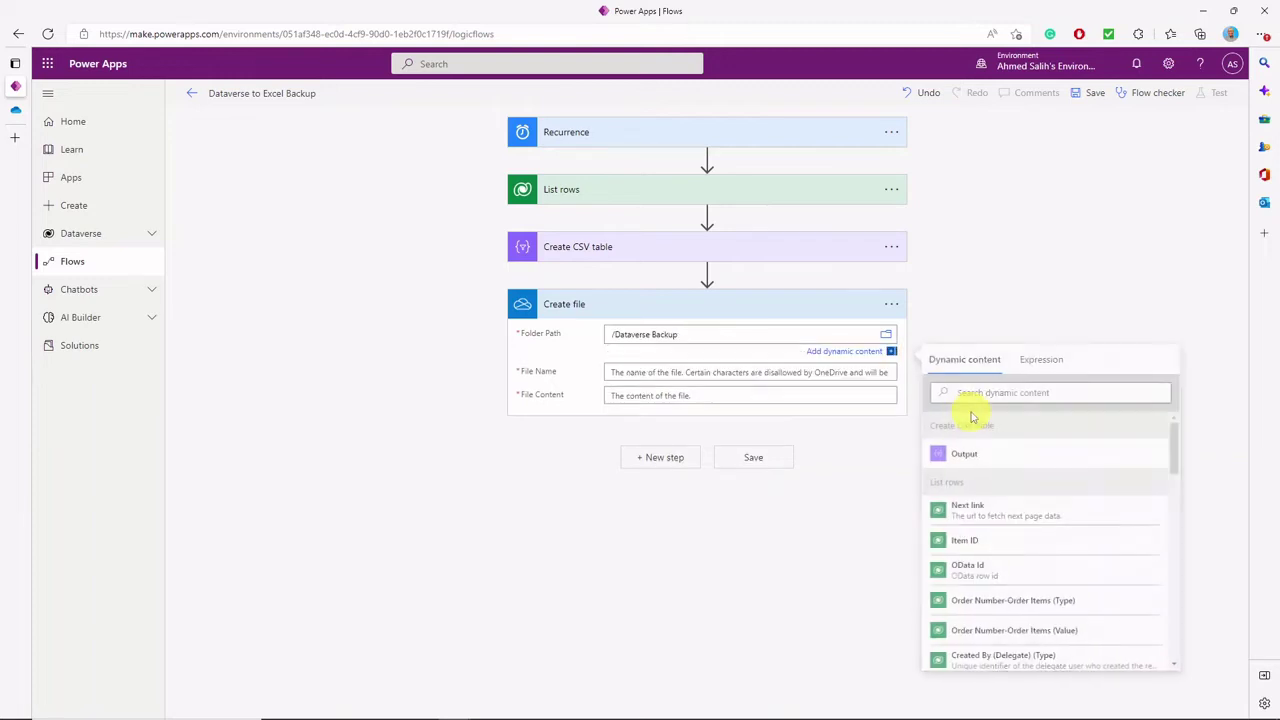
Name the file OrderItems-Table- plus utcNow() and .csv, with the CSV Output as content
click(697, 372)
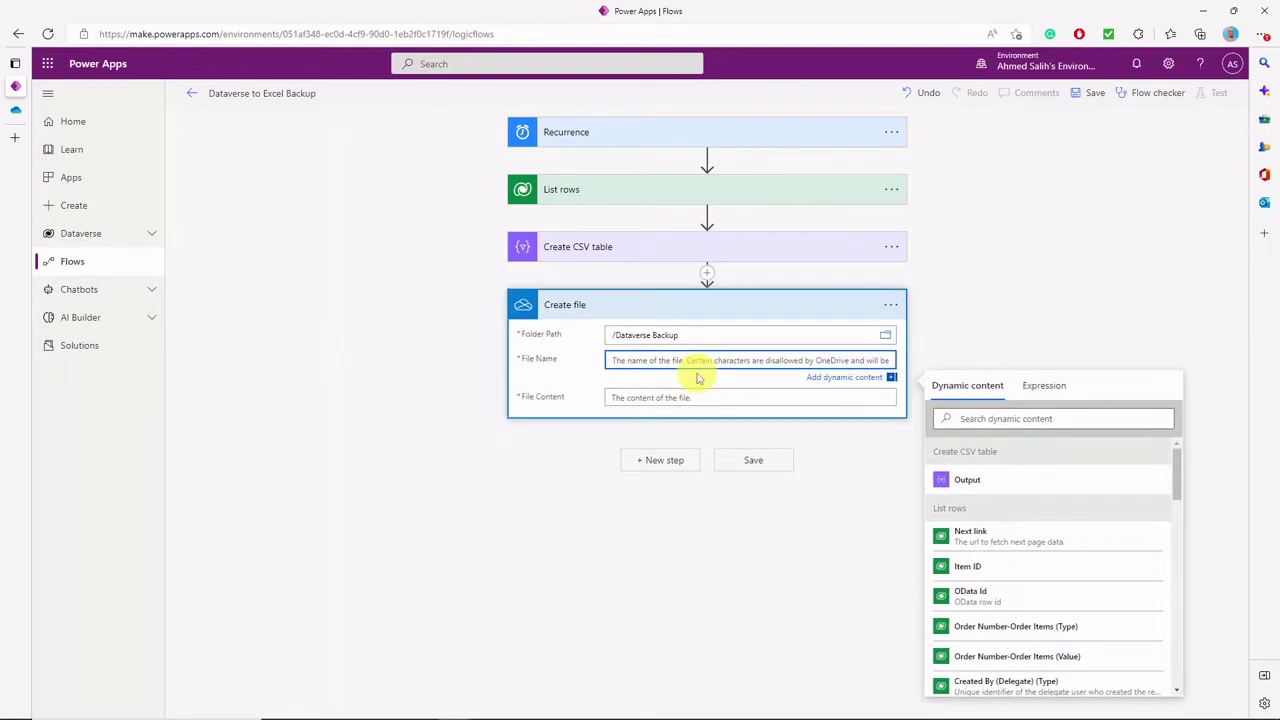
text(OrderItems-Table-)
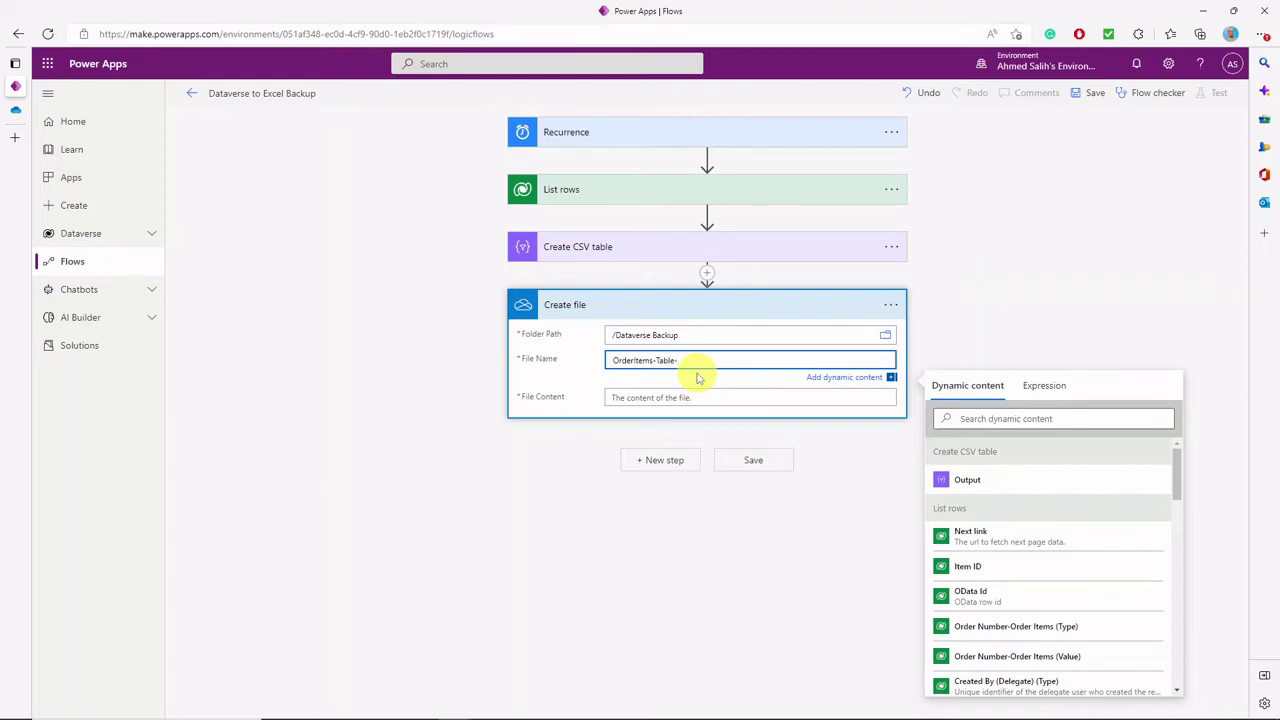
click(1044, 385)
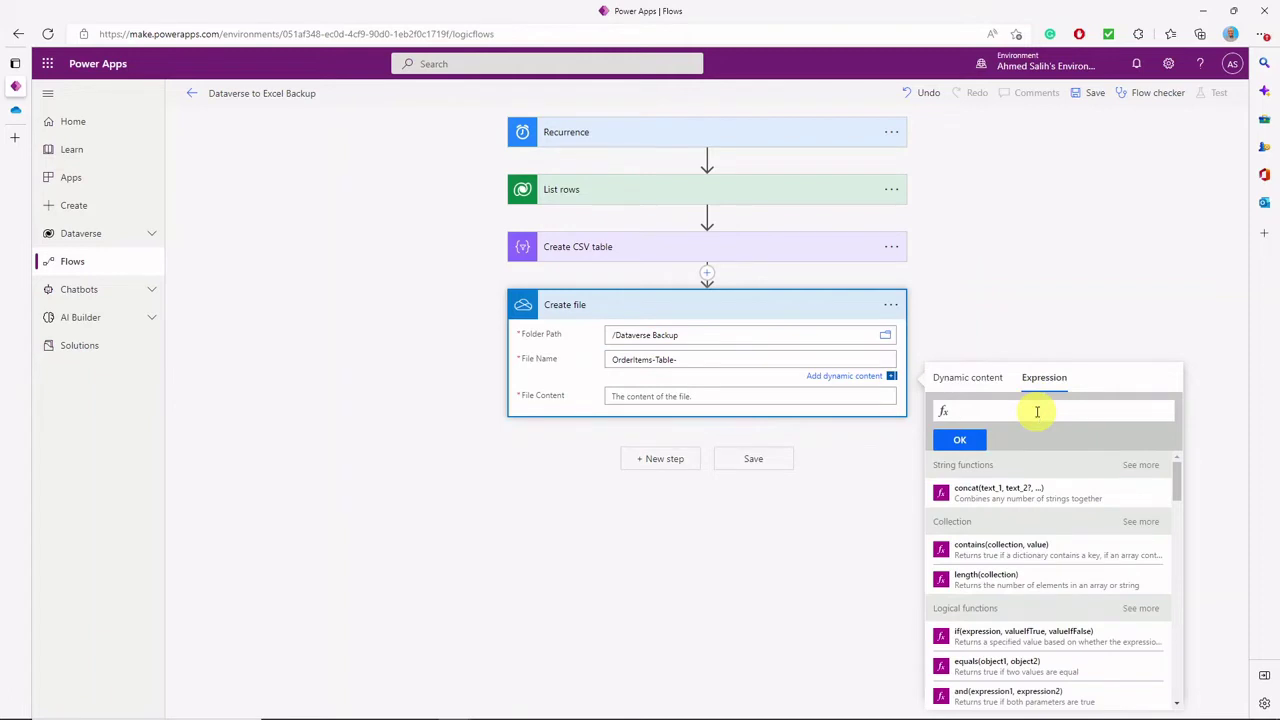
text(utc)
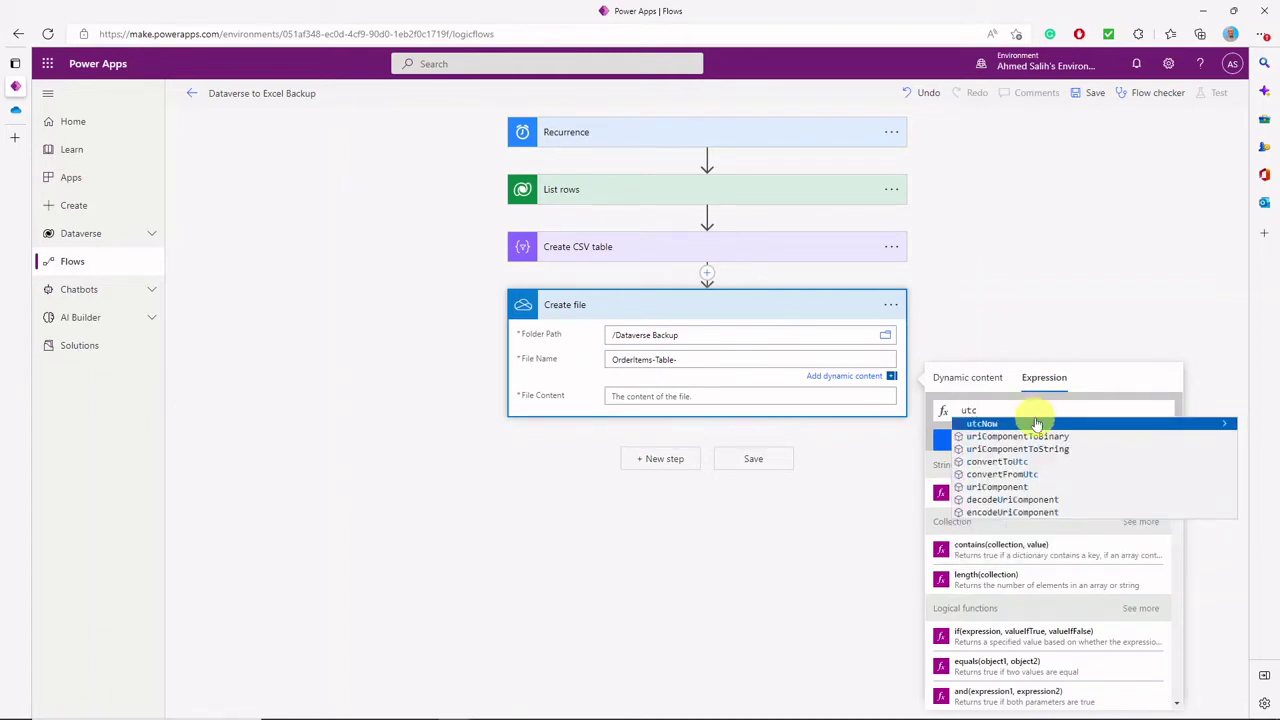
click(1032, 424)
click(958, 441)
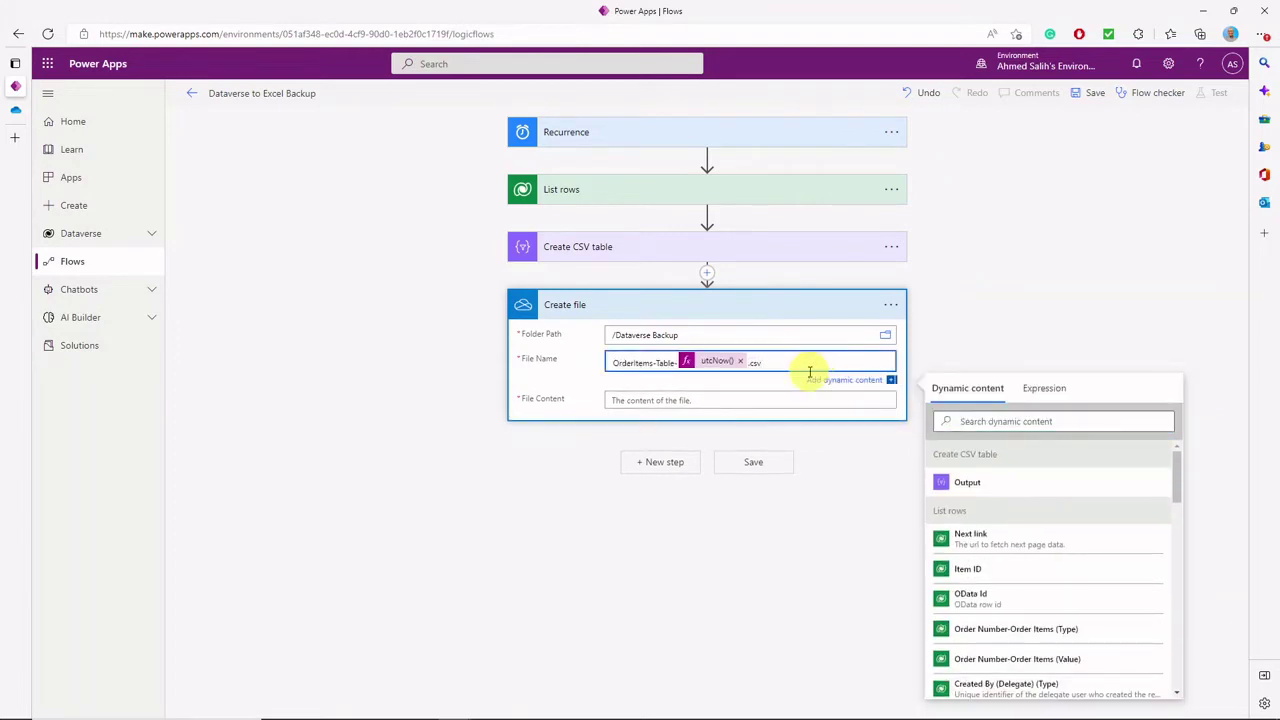
click(786, 398)
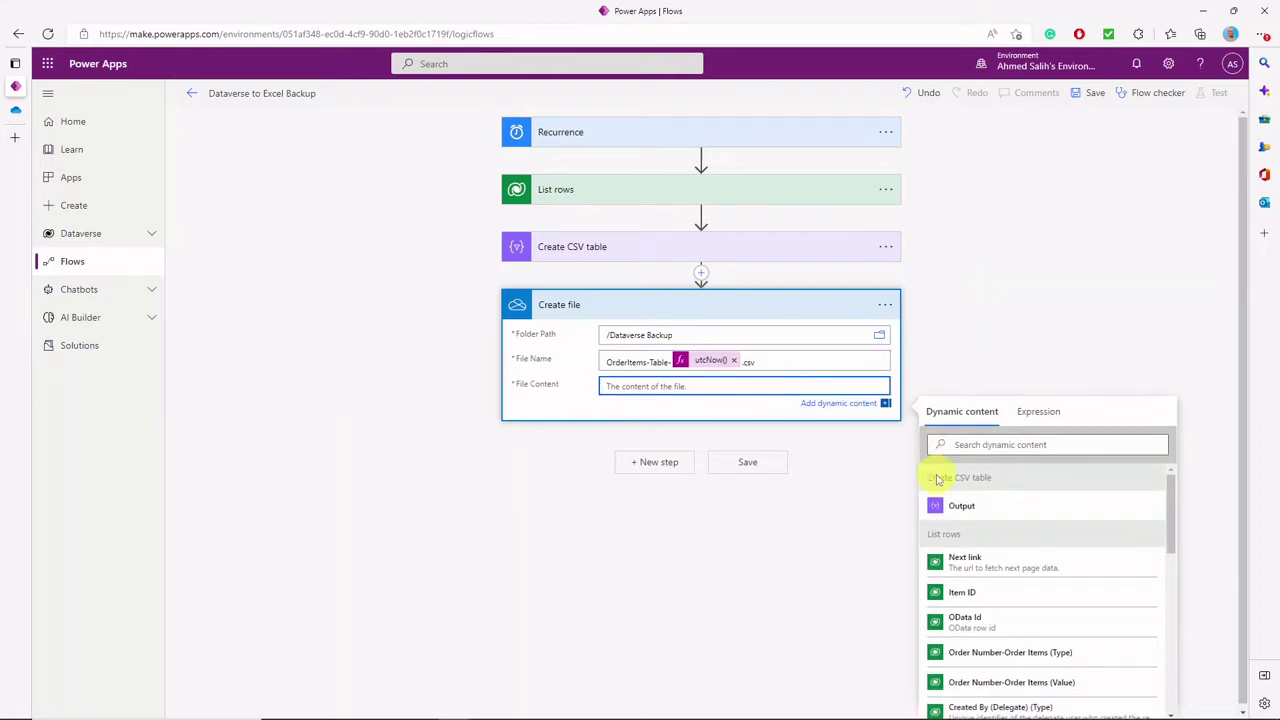
click(958, 507)
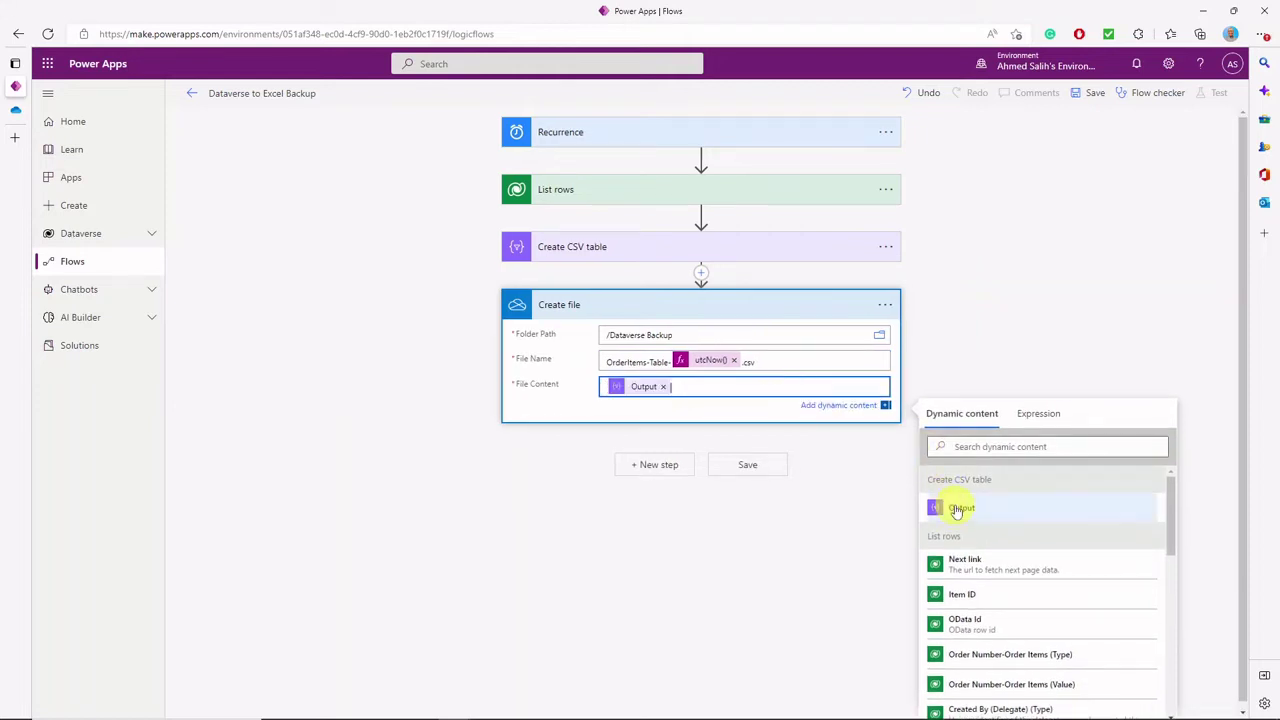
Save the Dataverse to Excel Backup flow and start a manual test run
click(1093, 97)
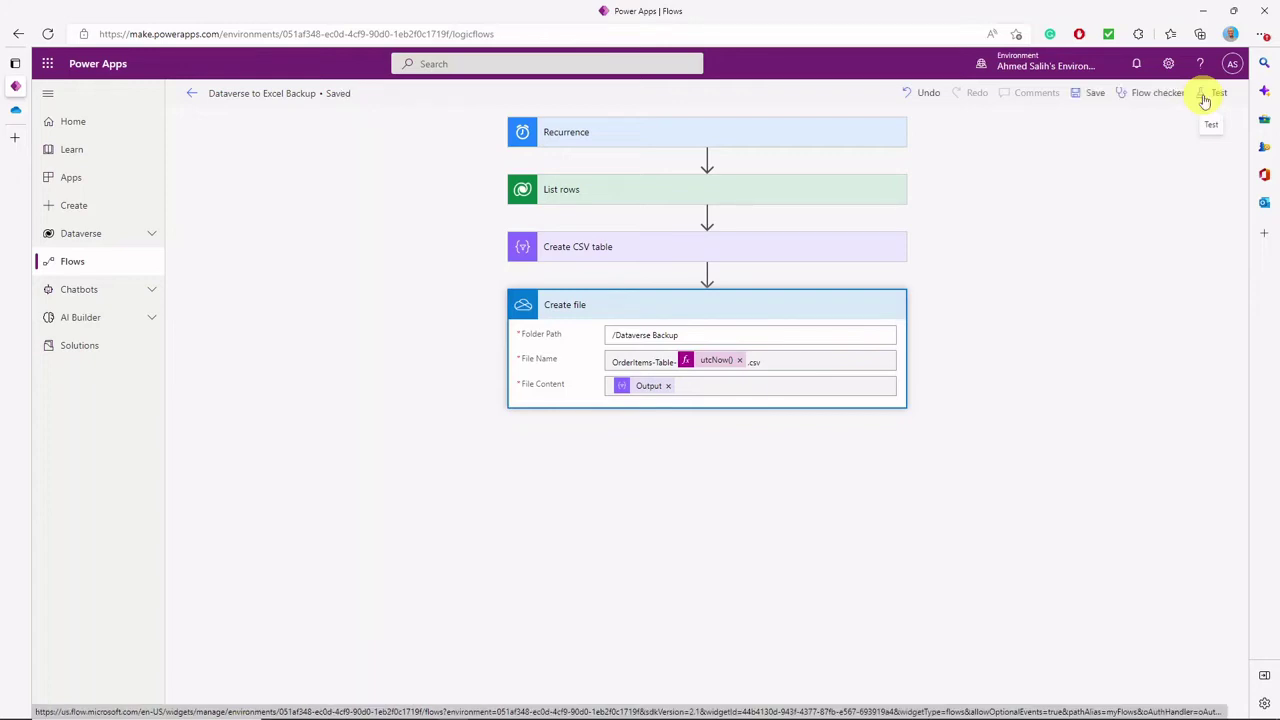
click(1206, 97)
click(1047, 125)
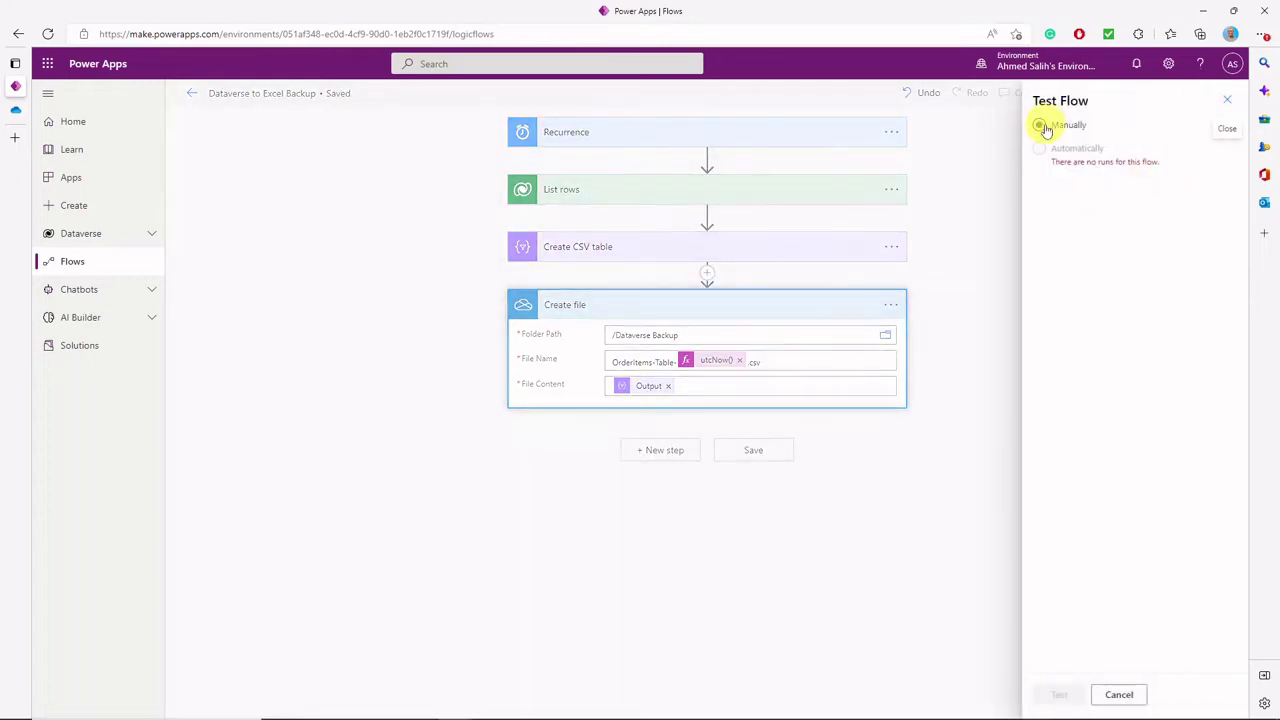
click(1045, 695)
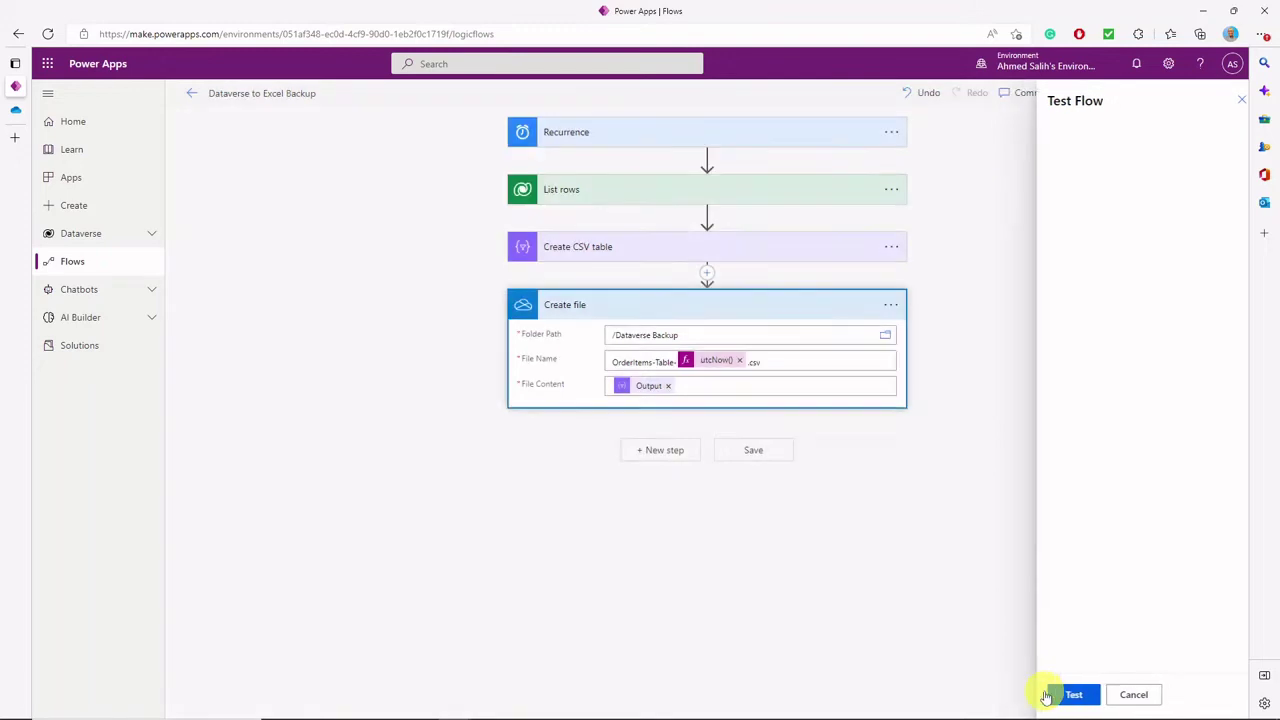
click(1047, 695)
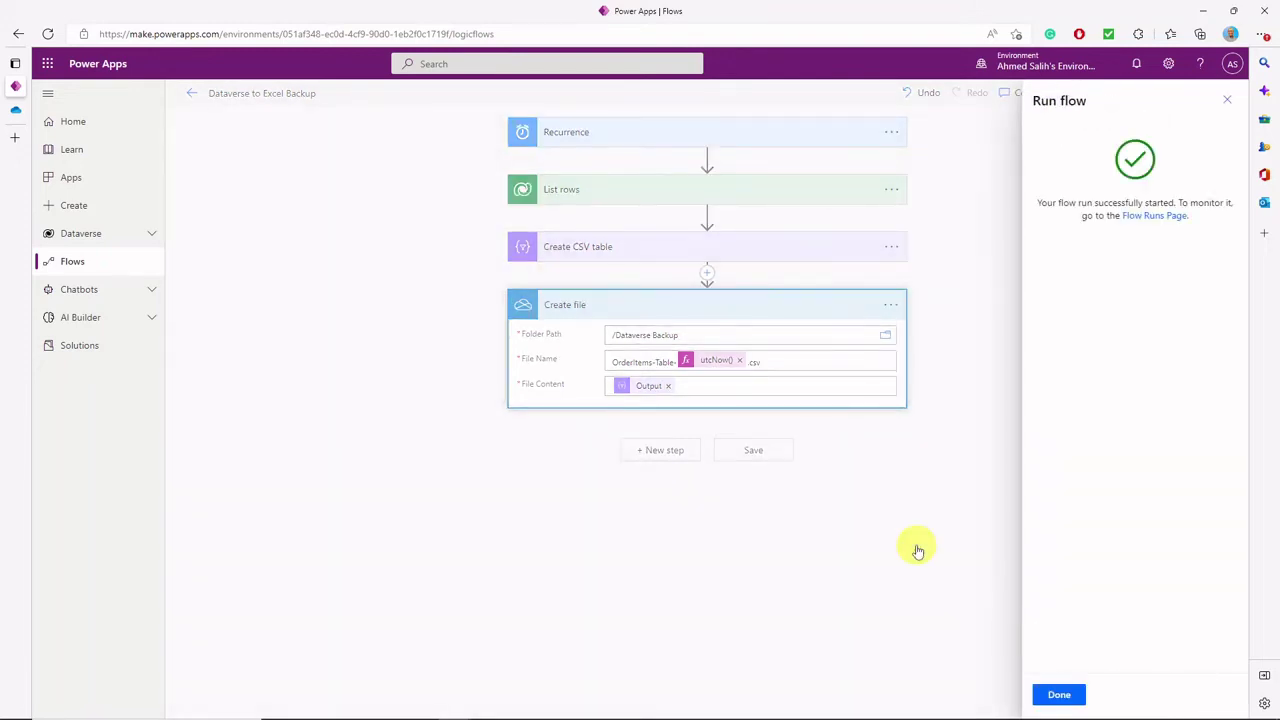
click(1064, 694)
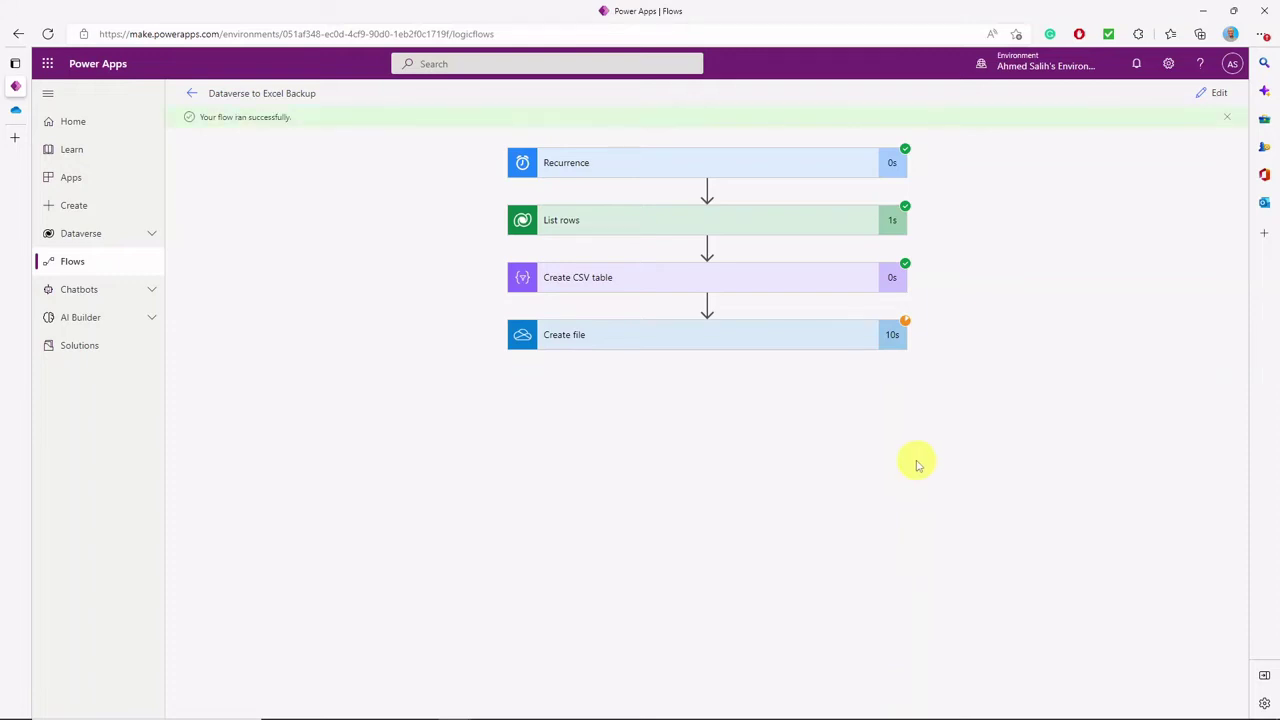
Refresh OneDrive's Dataverse Backup folder and open the new OrderItems-Table CSV file
click(14, 111)
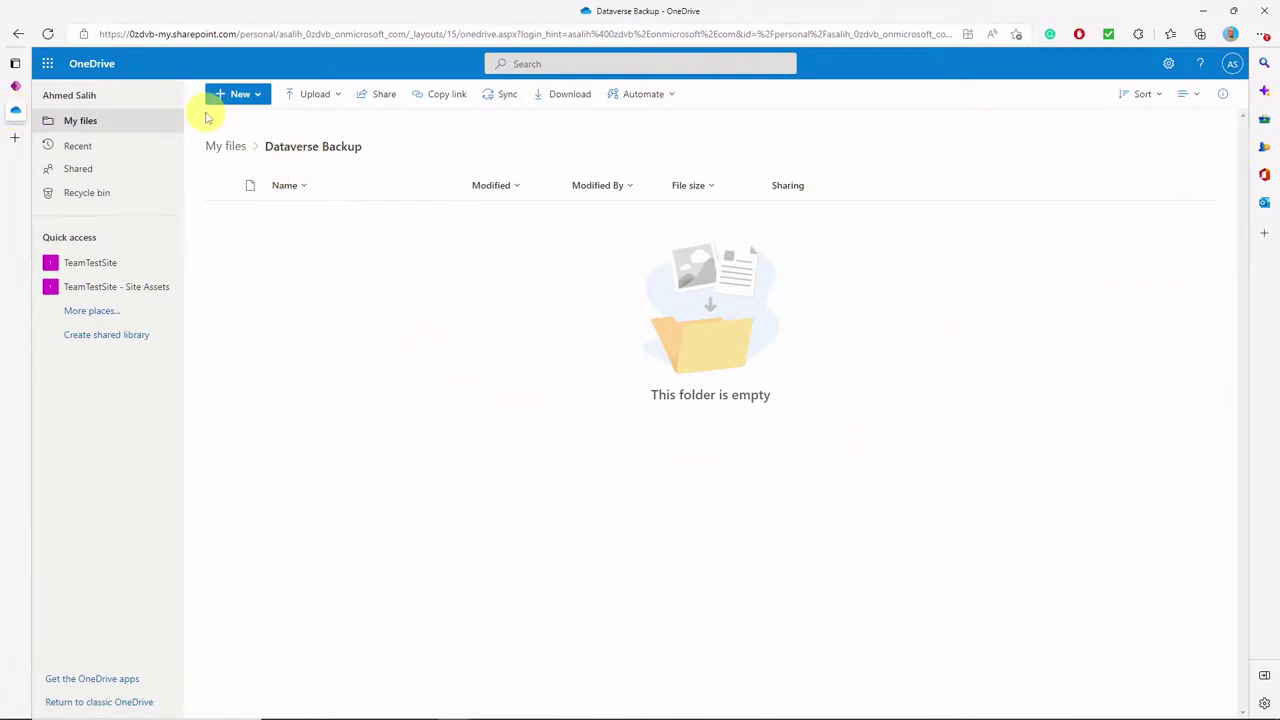
click(46, 36)
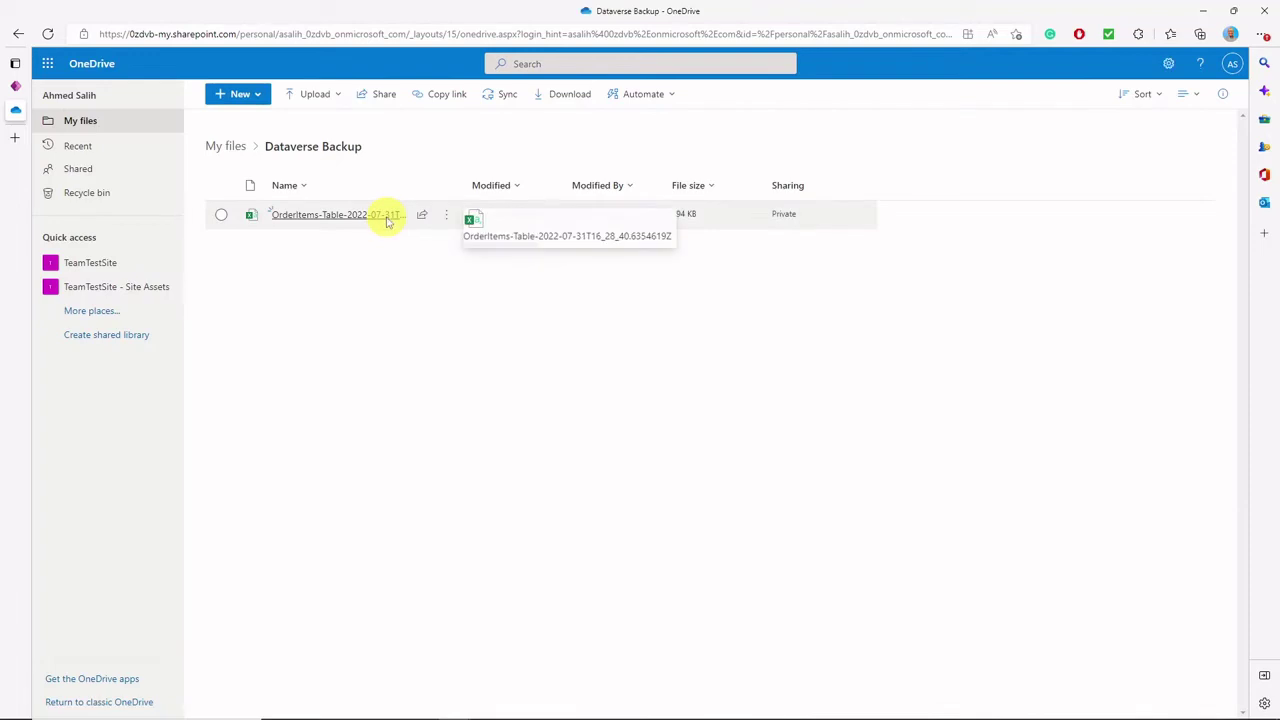
click(388, 221)
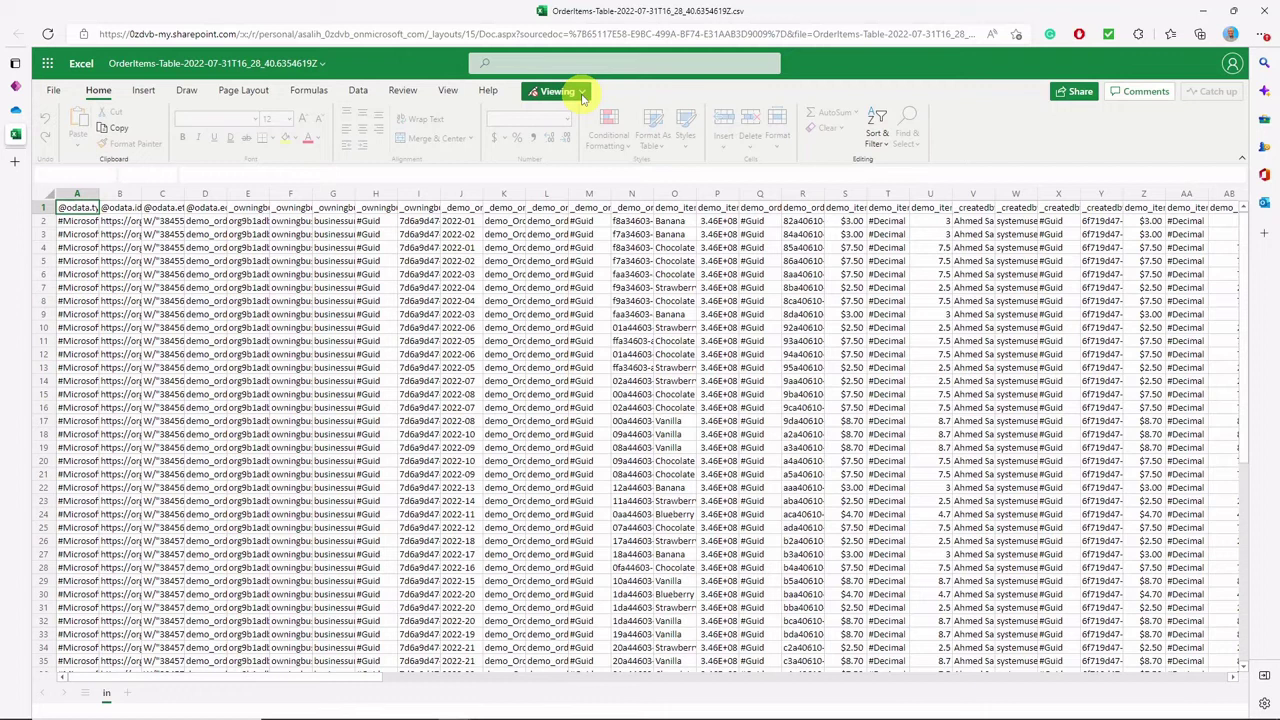
Switch the CSV to editing and convert it into an .xlsx workbook
click(565, 93)
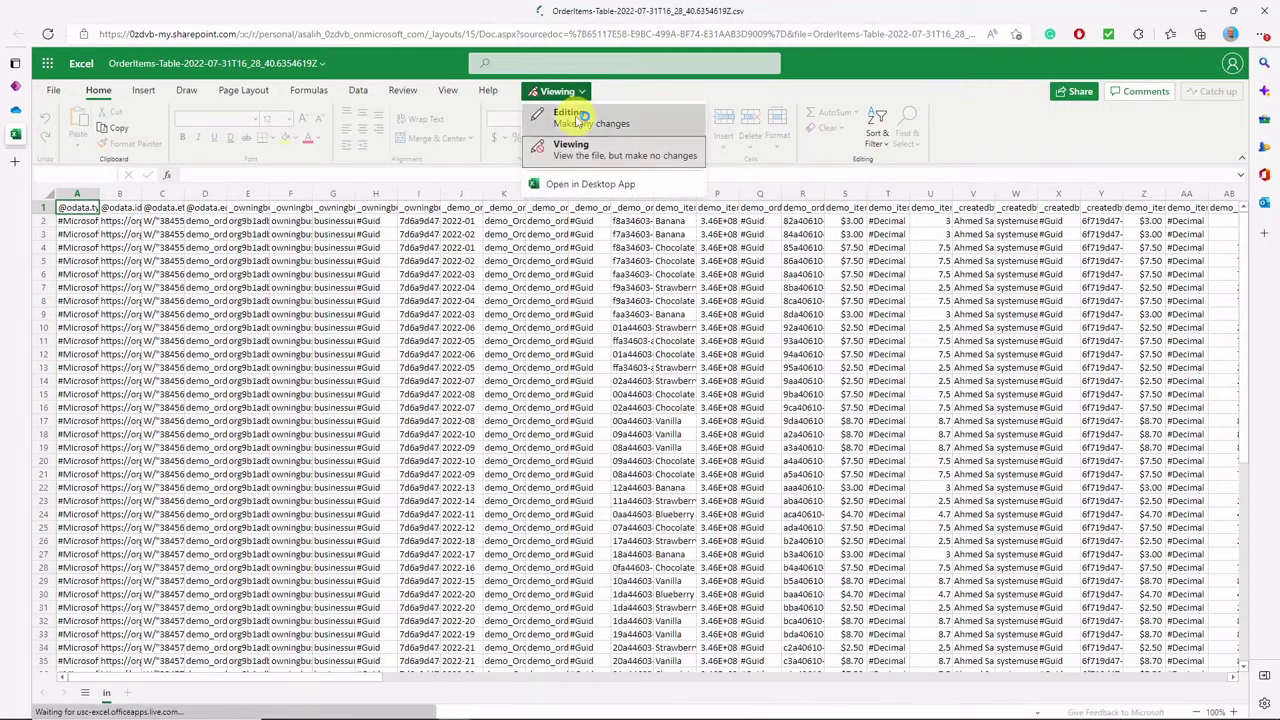
click(578, 114)
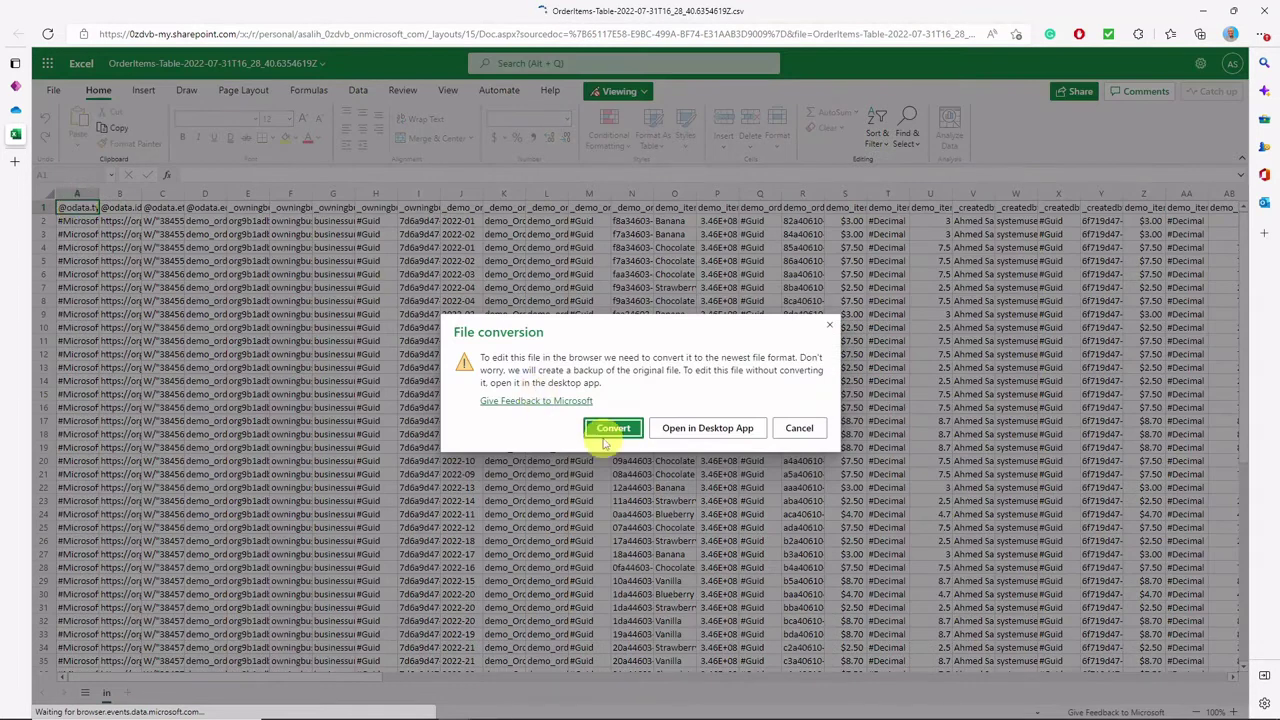
click(609, 428)
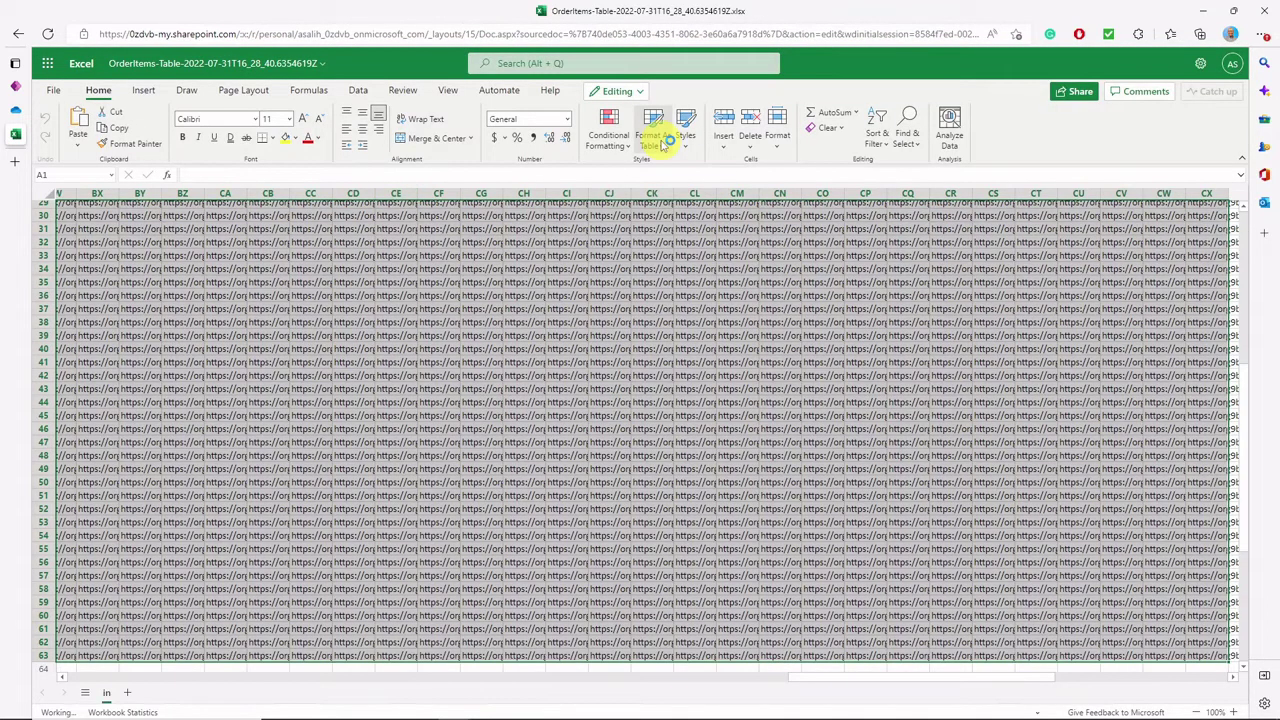
Format the A1:CX63 data as a Medium-style table with headers
click(660, 145)
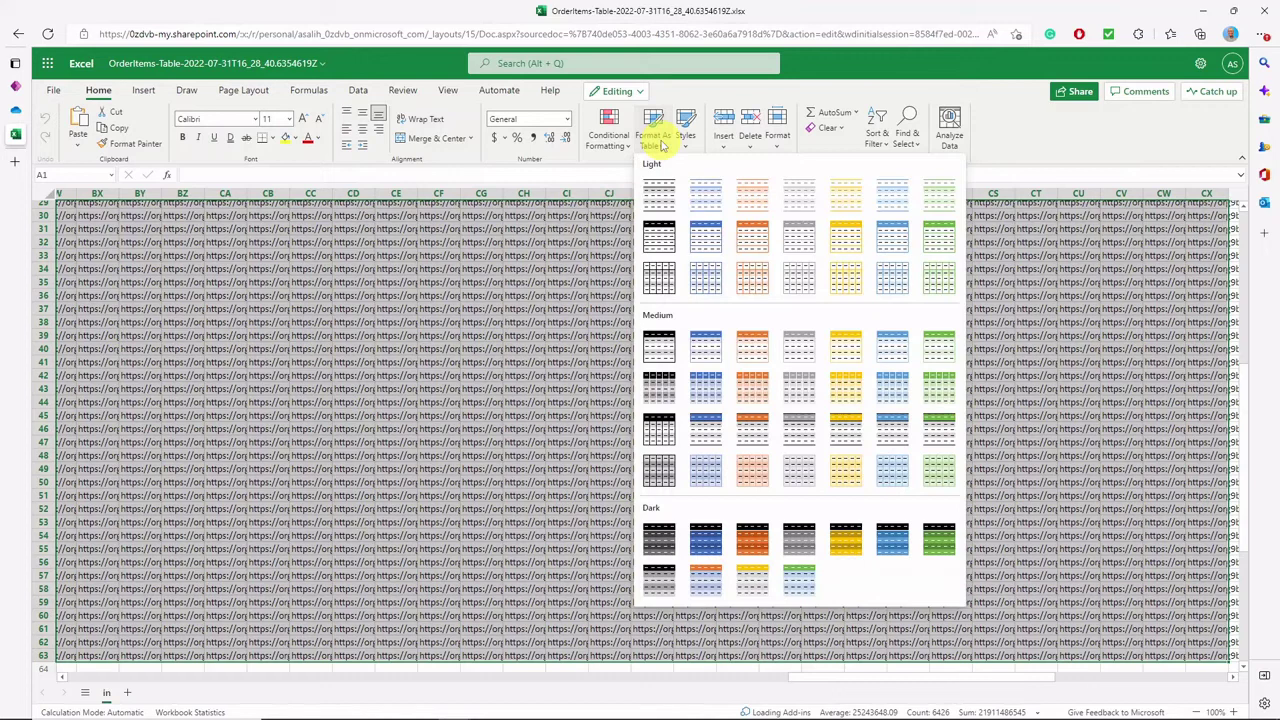
click(743, 341)
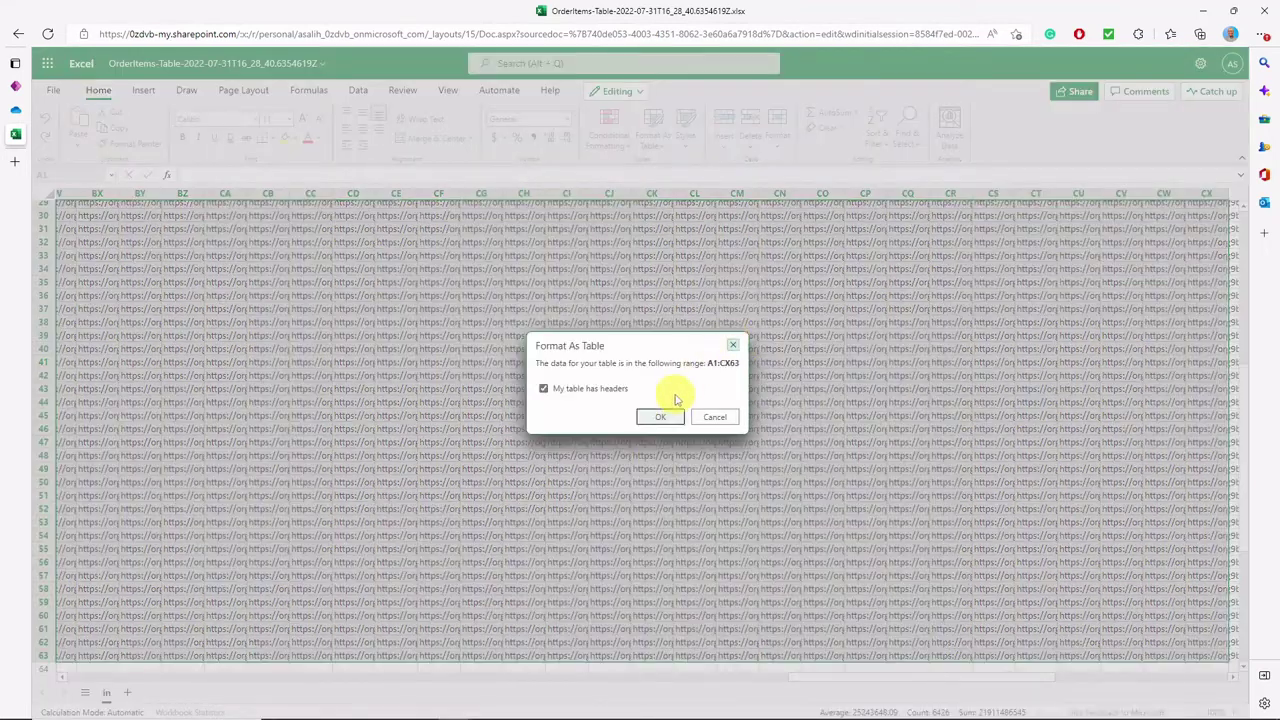
click(665, 416)
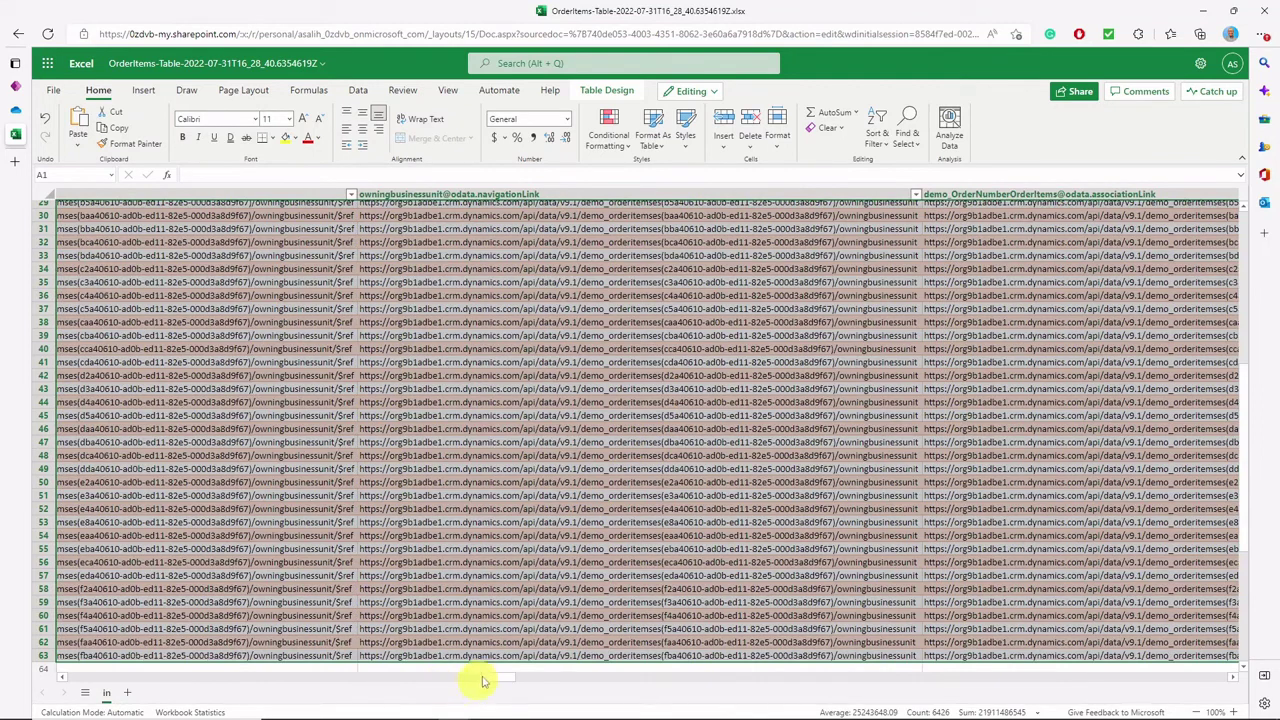
Give column J a yellow-green fill and red text
scroll(491, 677, left, 3)
drag(100, 681, 93, 682)
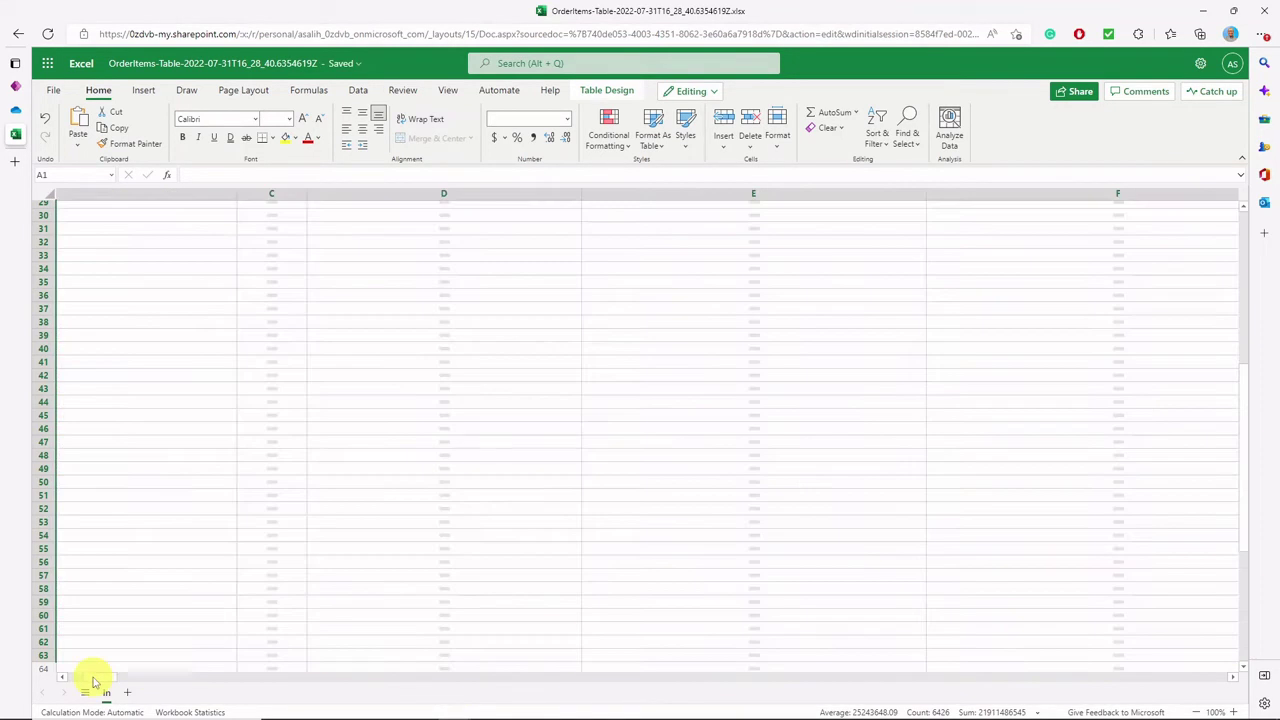
scroll(634, 354, up, 9)
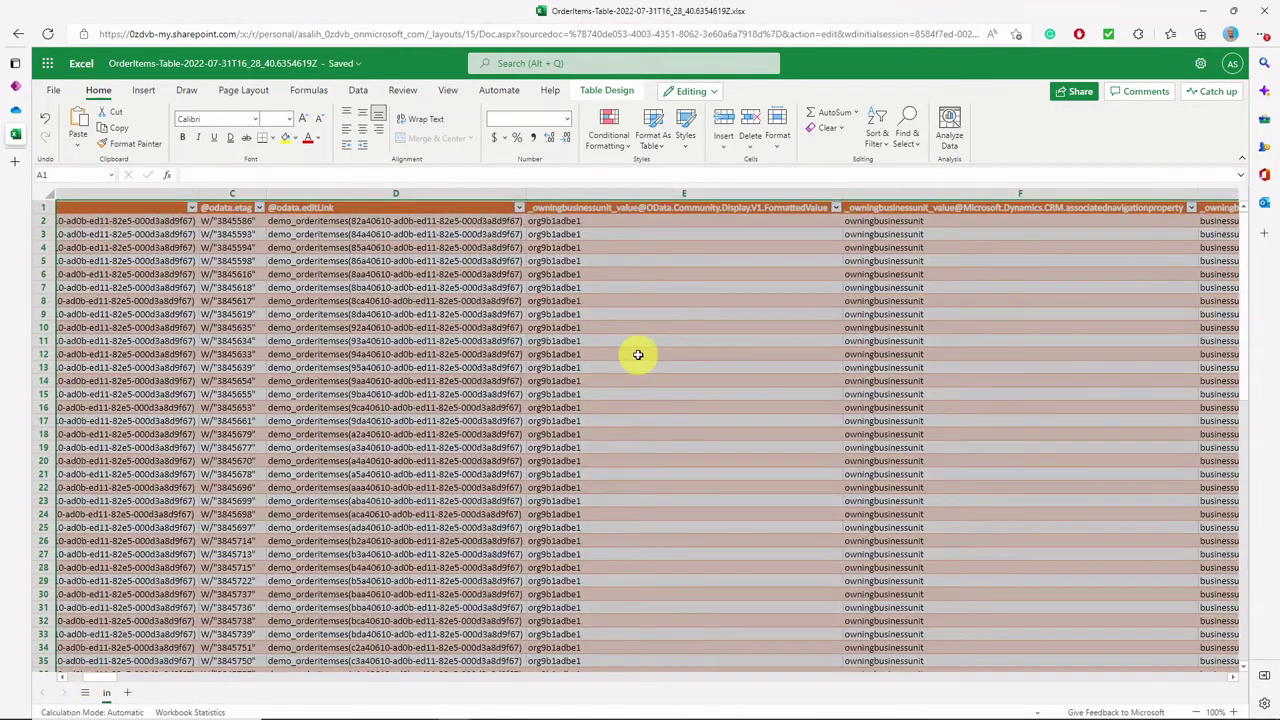
click(633, 314)
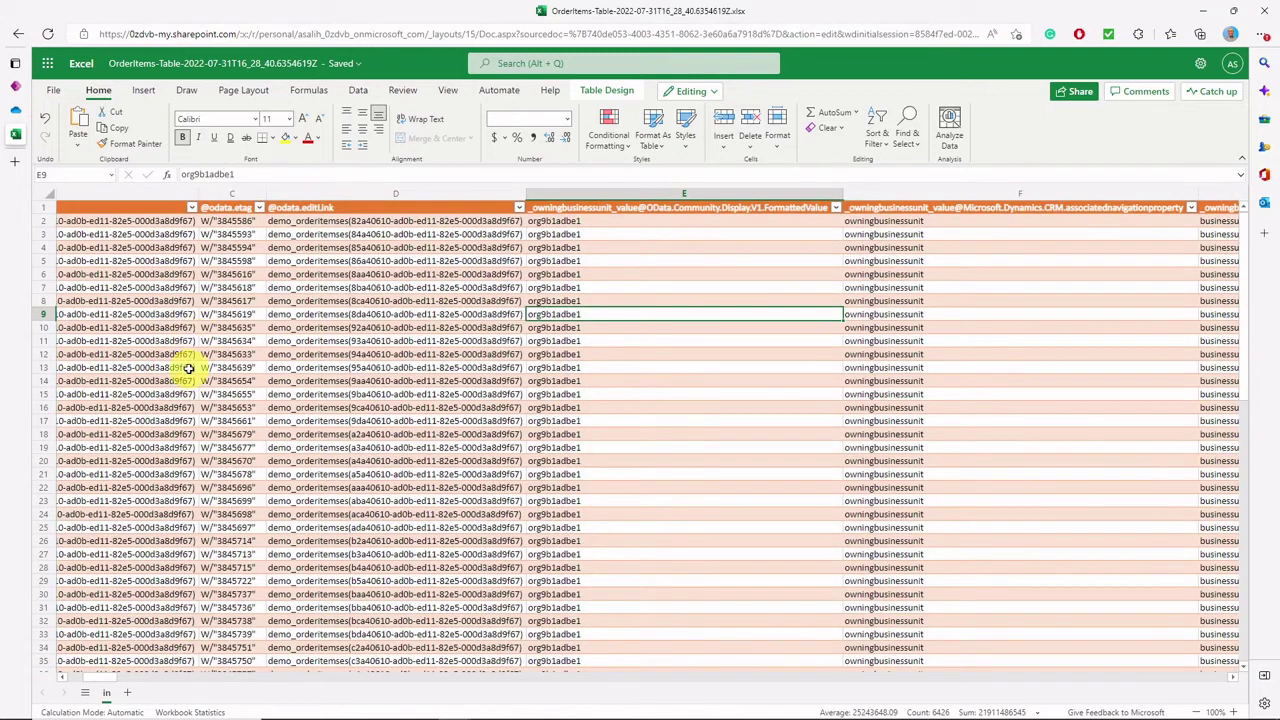
drag(101, 681, 131, 683)
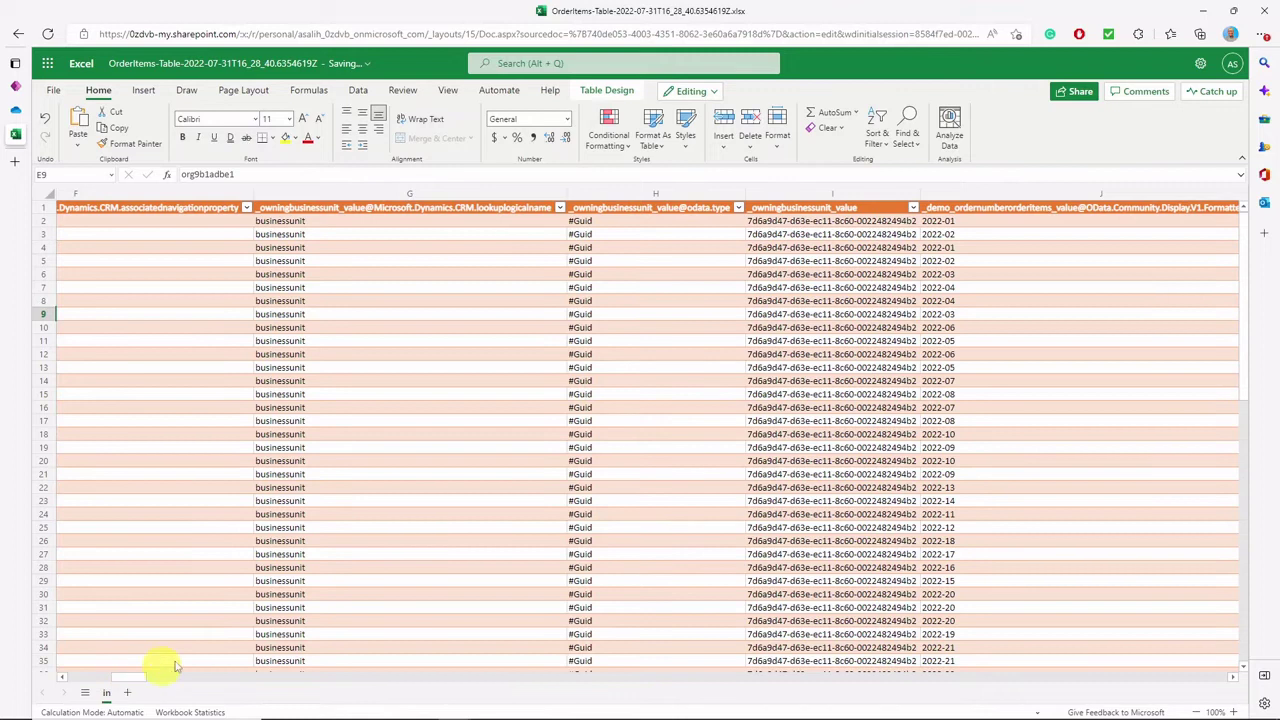
click(1045, 197)
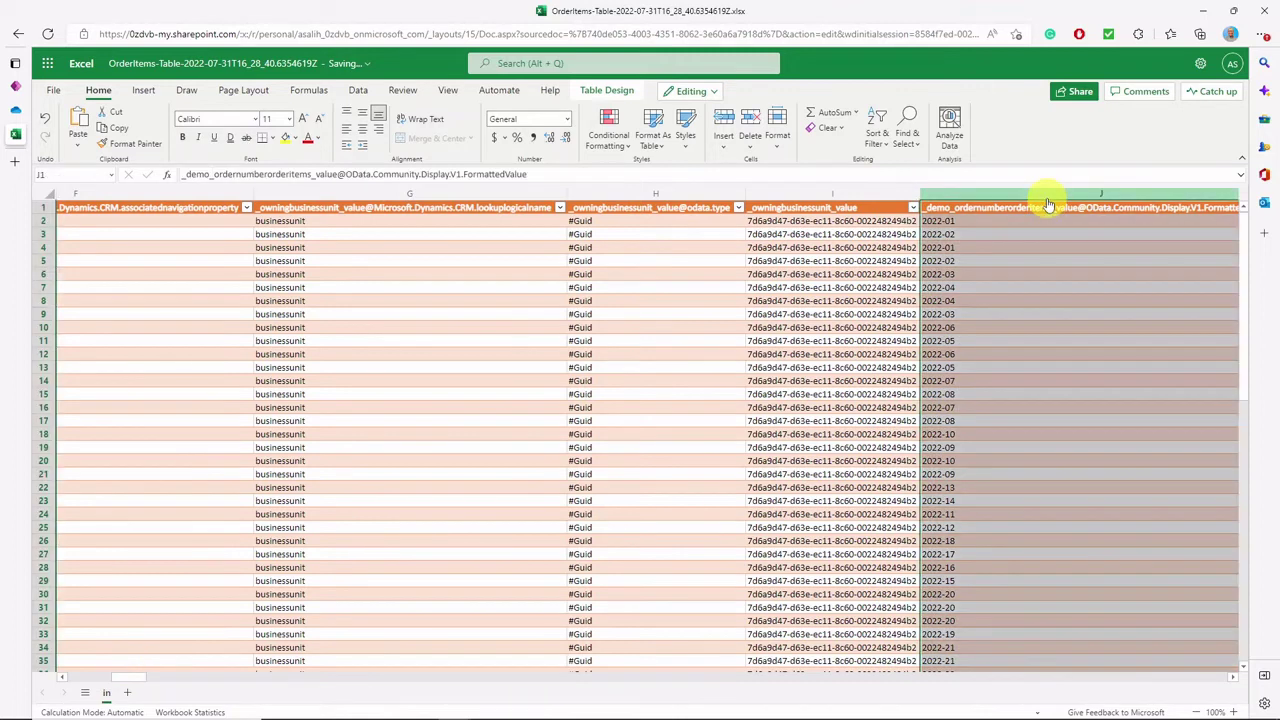
click(286, 138)
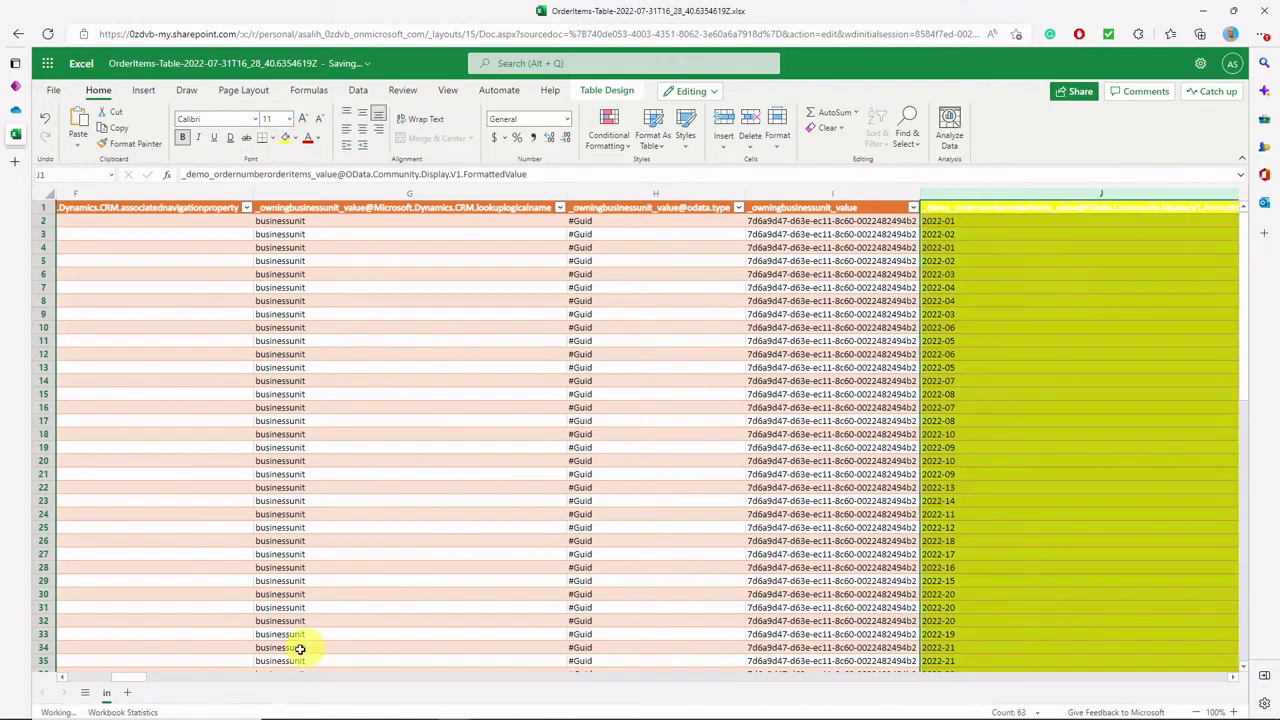
click(307, 138)
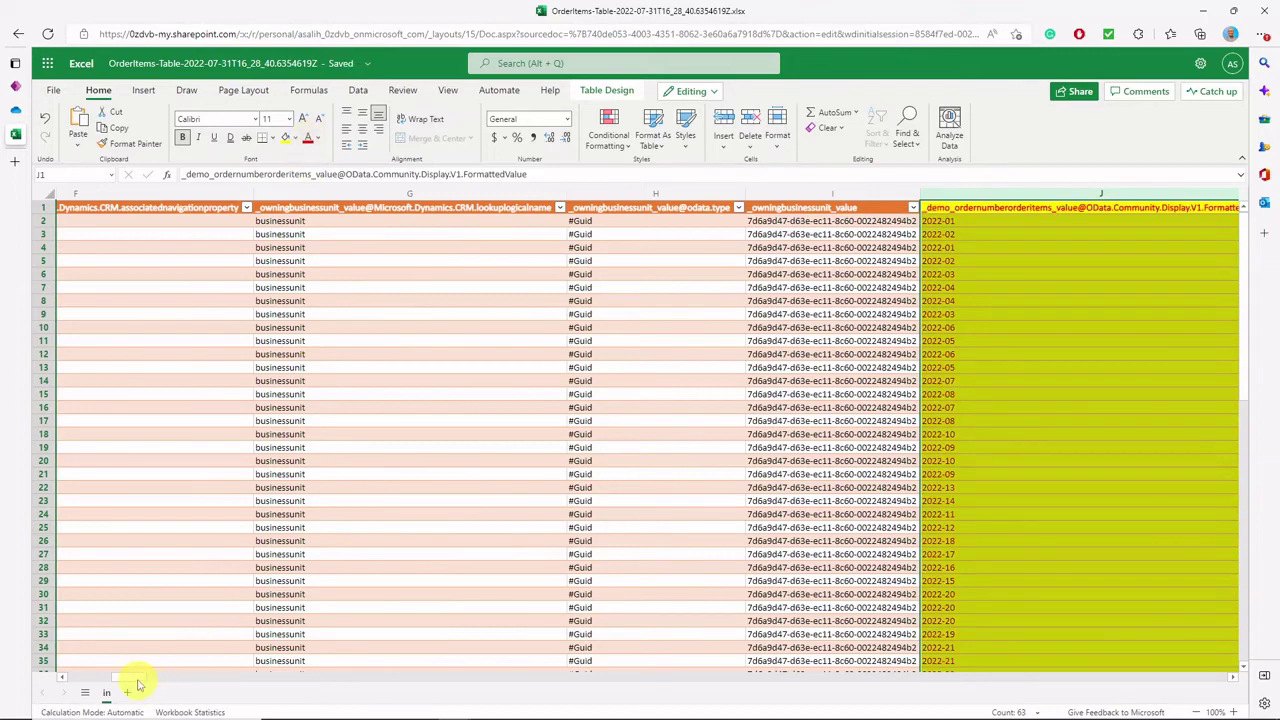
Give item flavour column O a yellow-green fill and orange text, then return to the flow
scroll(176, 679, right, 10)
scroll(176, 684, right, 3)
click(766, 341)
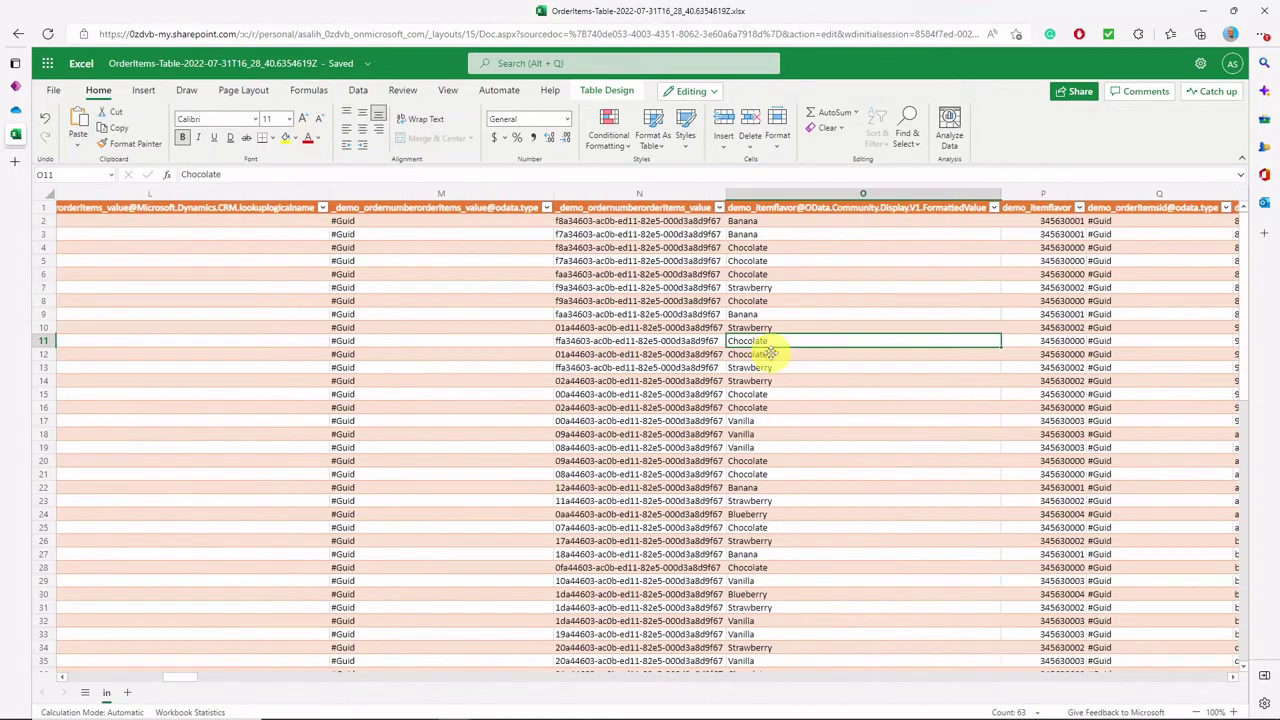
click(773, 362)
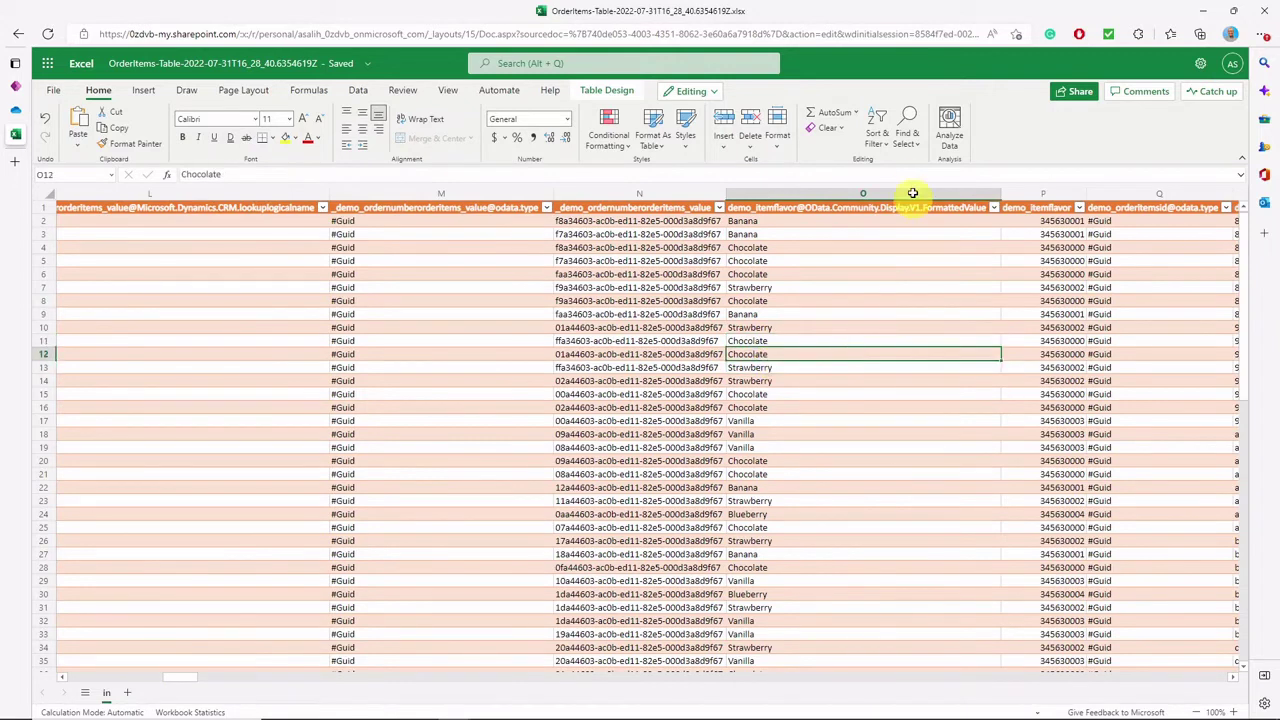
click(868, 199)
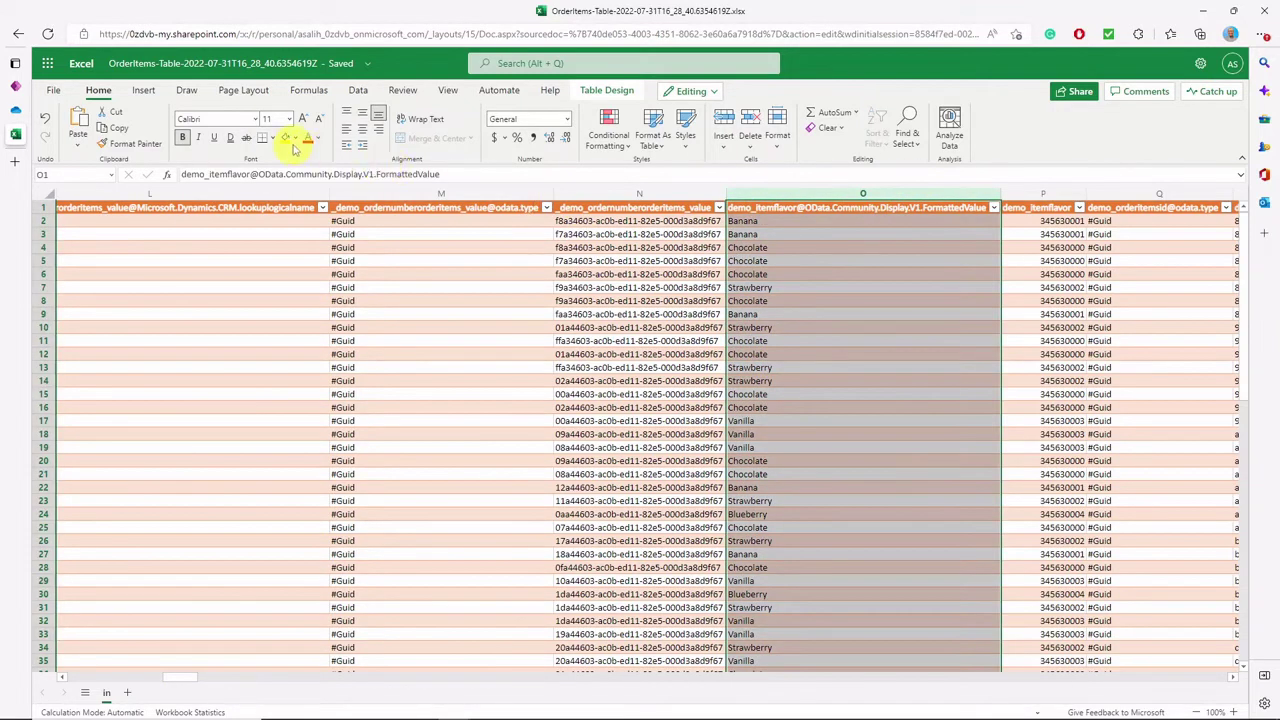
click(287, 139)
click(307, 141)
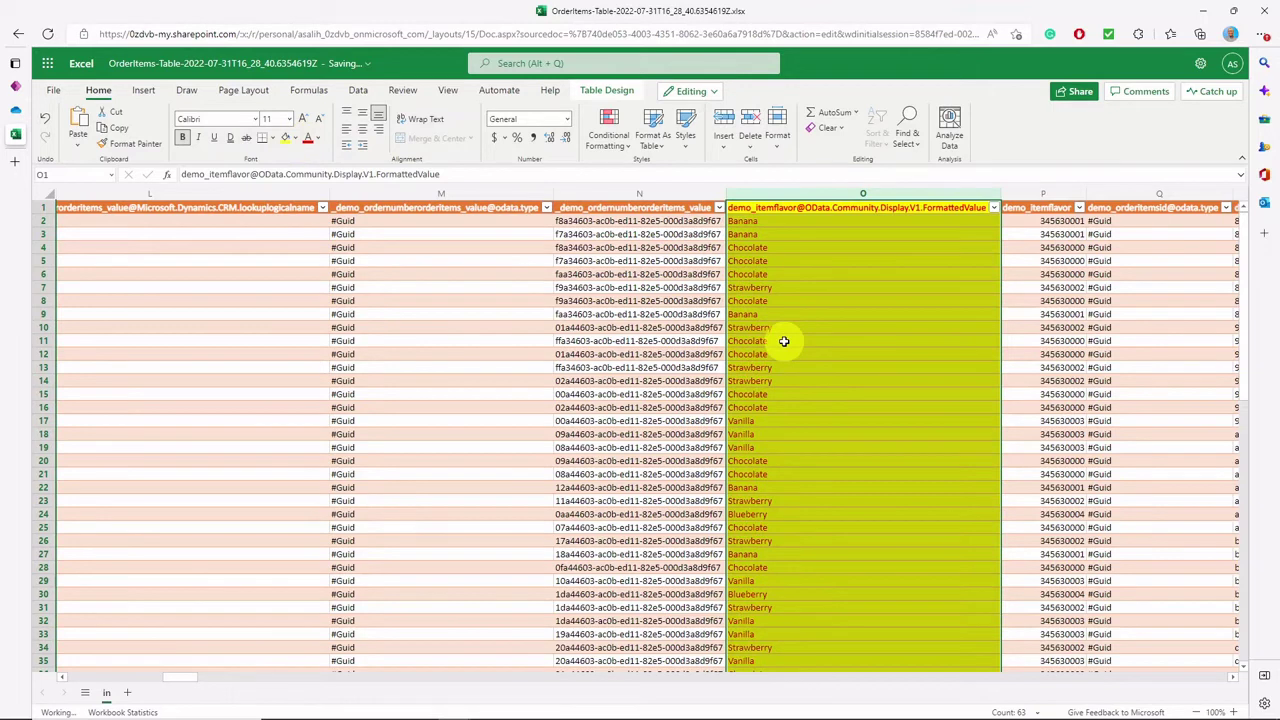
click(20, 90)
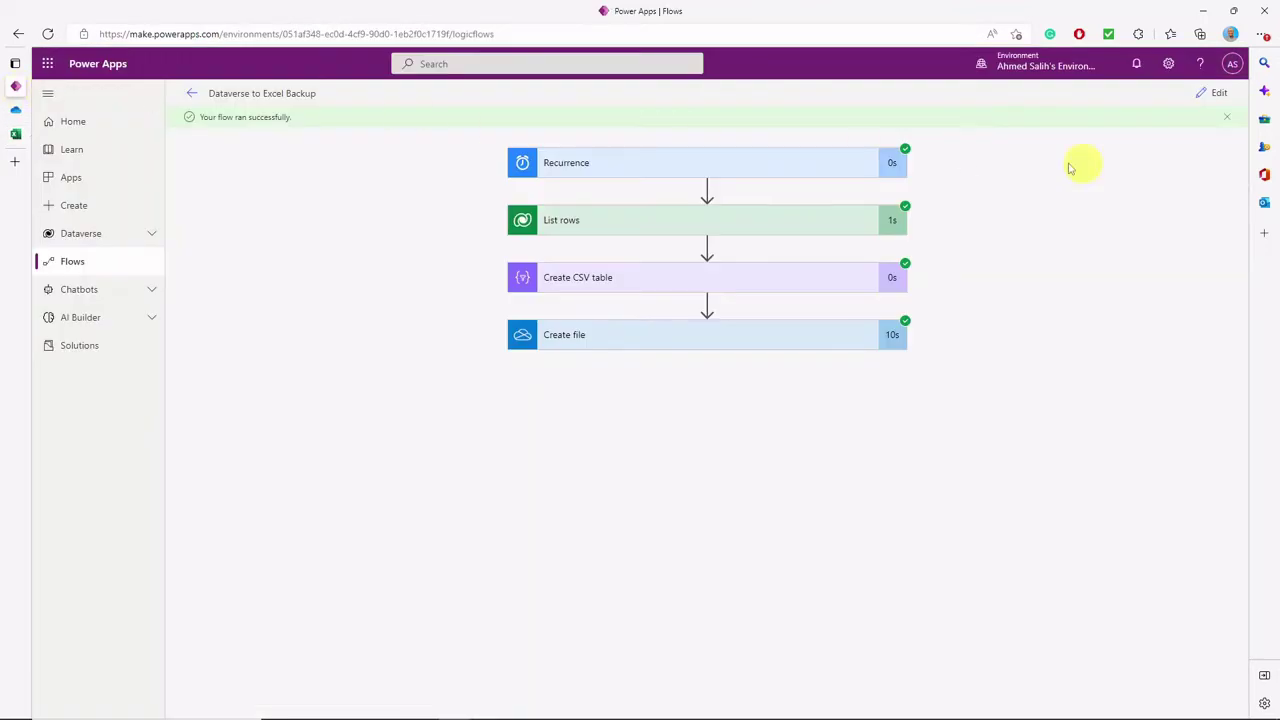
Edit the flow and switch the Create CSV table step's columns to Custom
click(1210, 93)
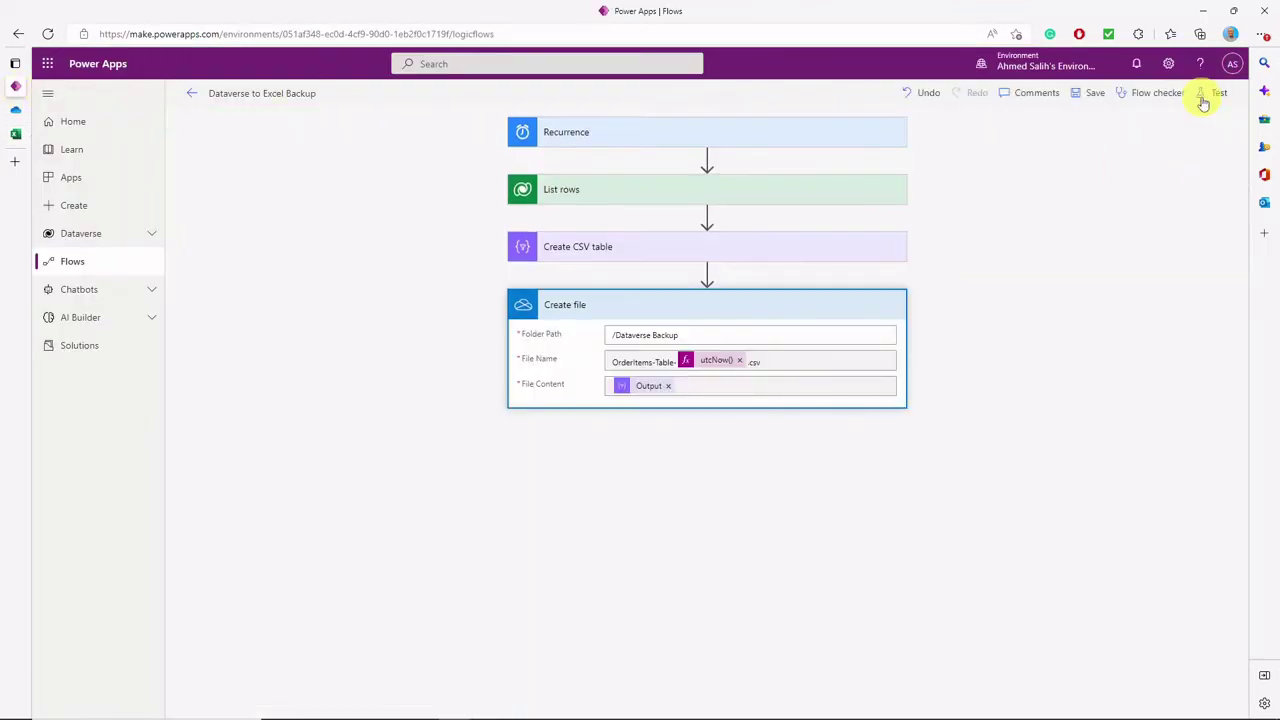
click(739, 252)
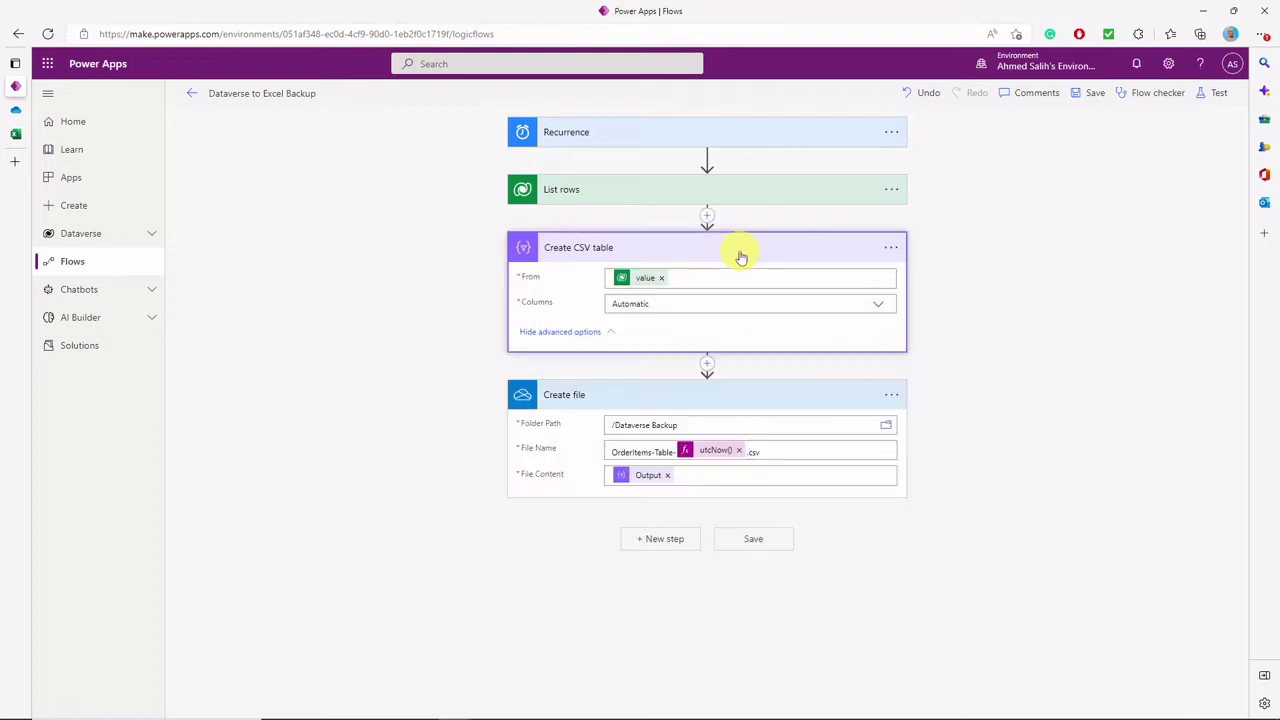
click(660, 305)
click(820, 341)
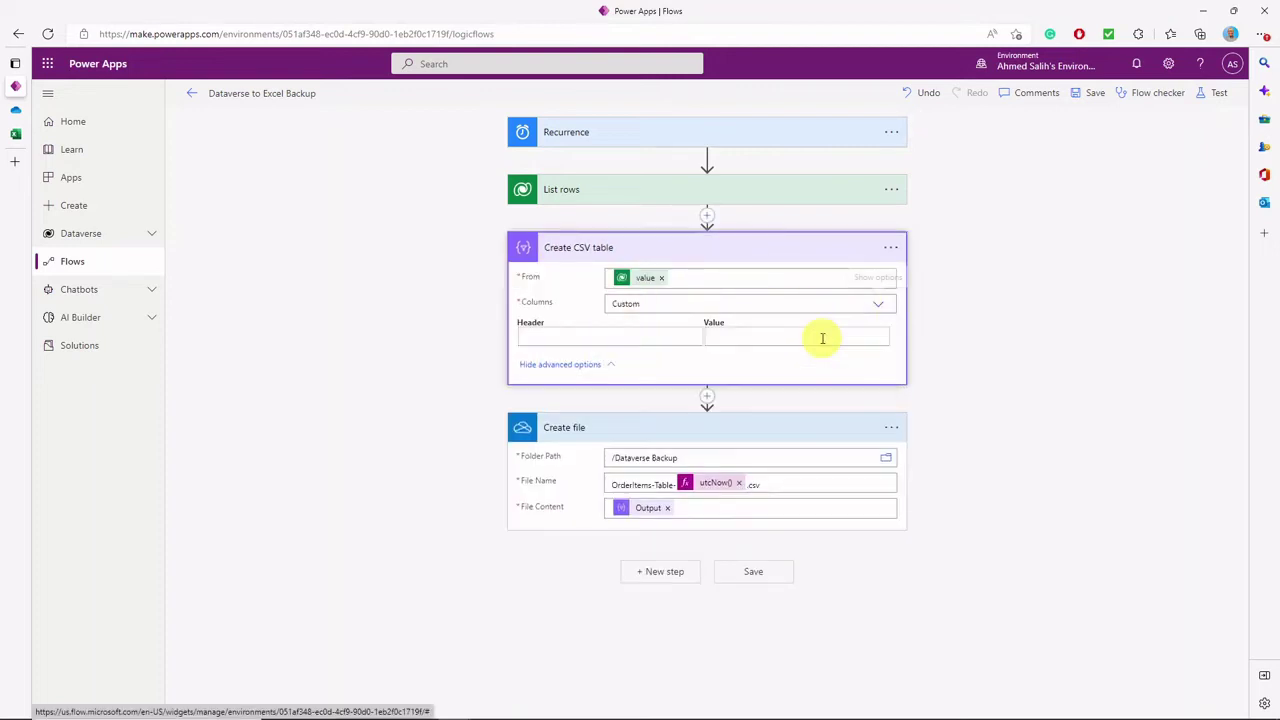
Add an ItemID header mapped to Item ID, then an OrderNumber header
click(669, 335)
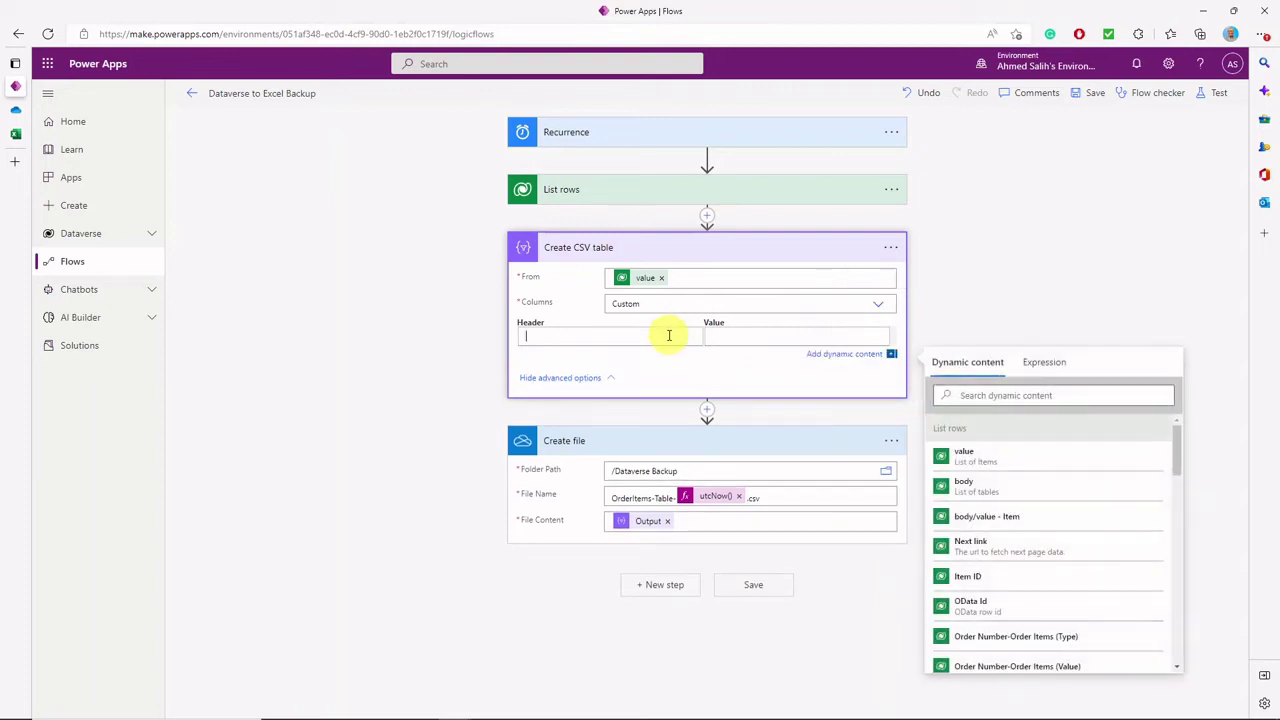
text(ItemID)
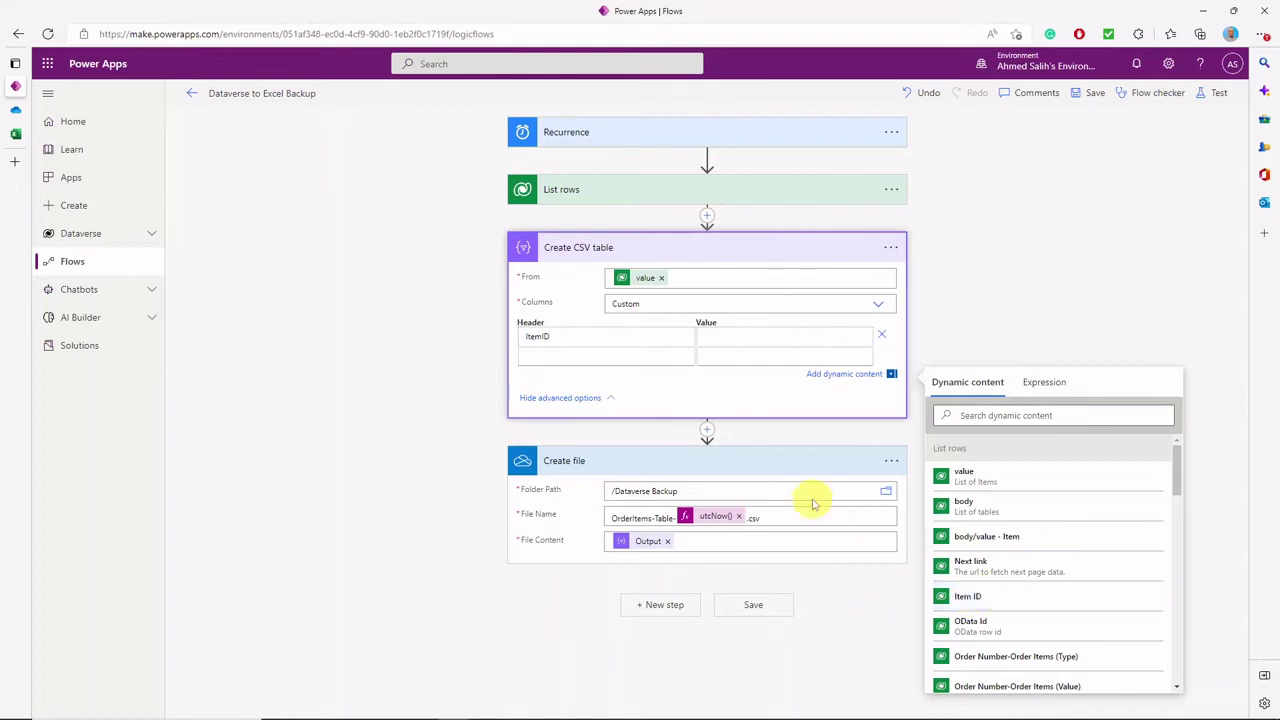
click(731, 341)
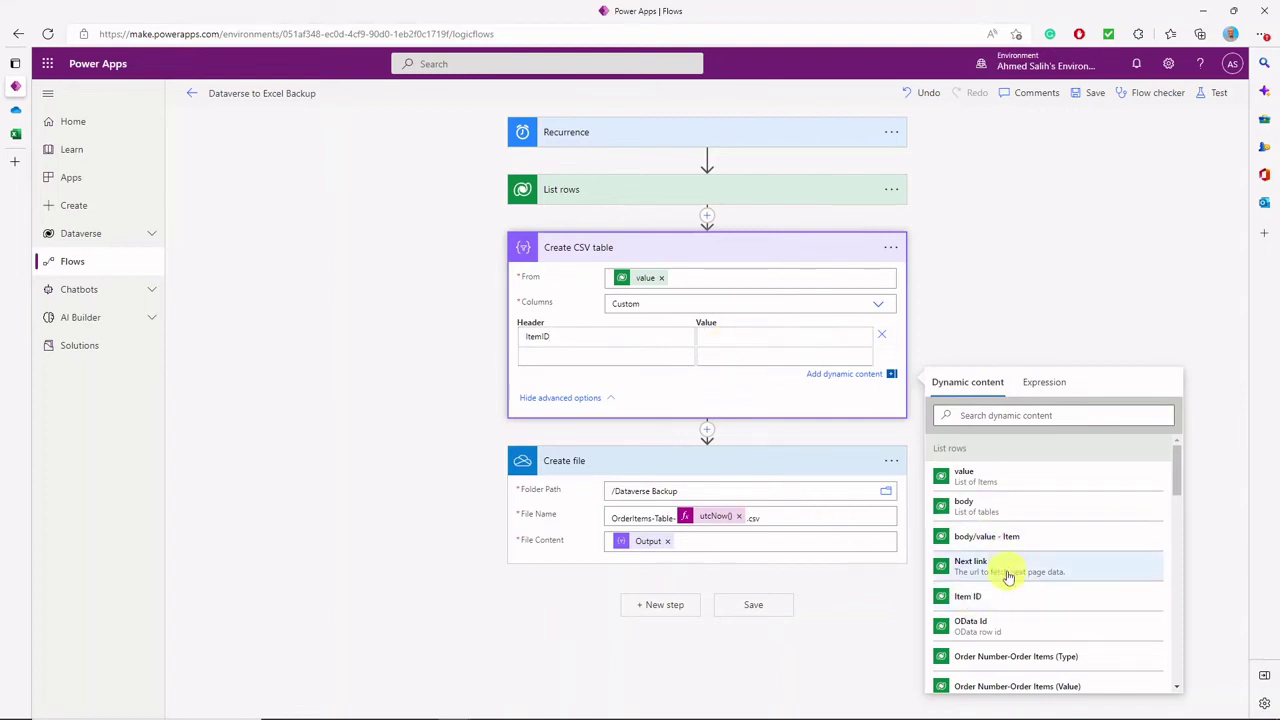
click(988, 596)
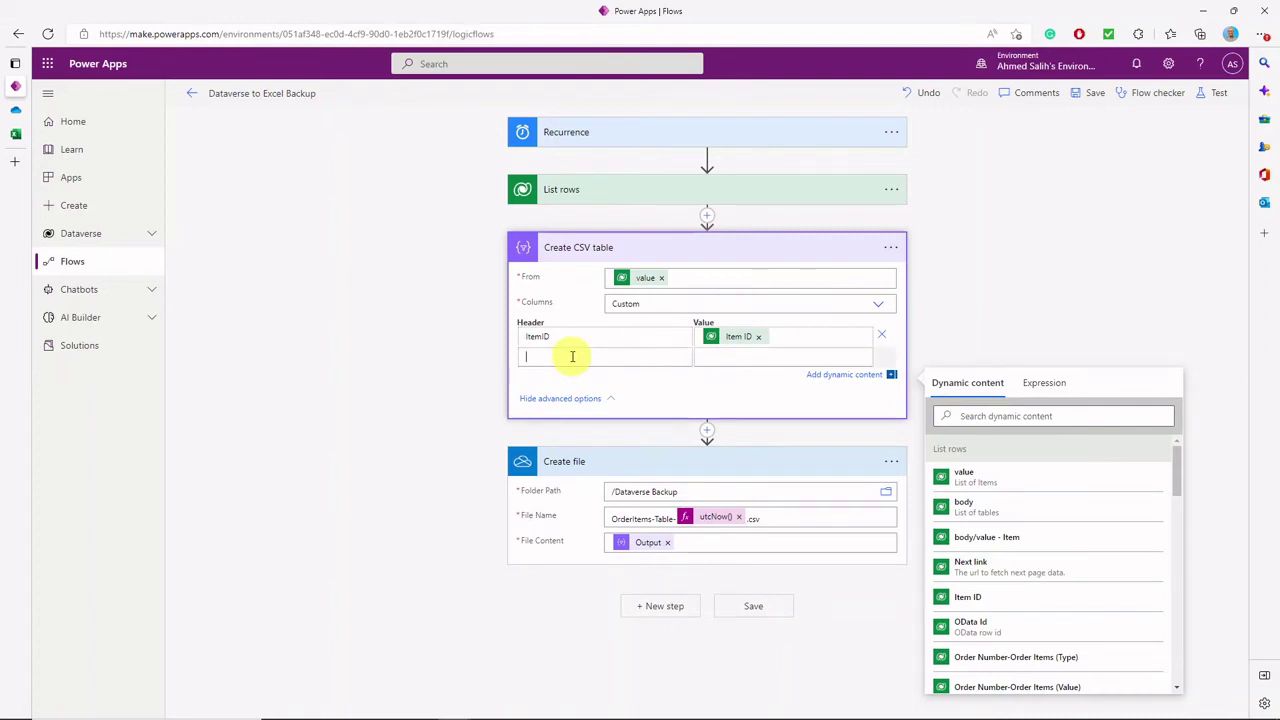
text(Order)
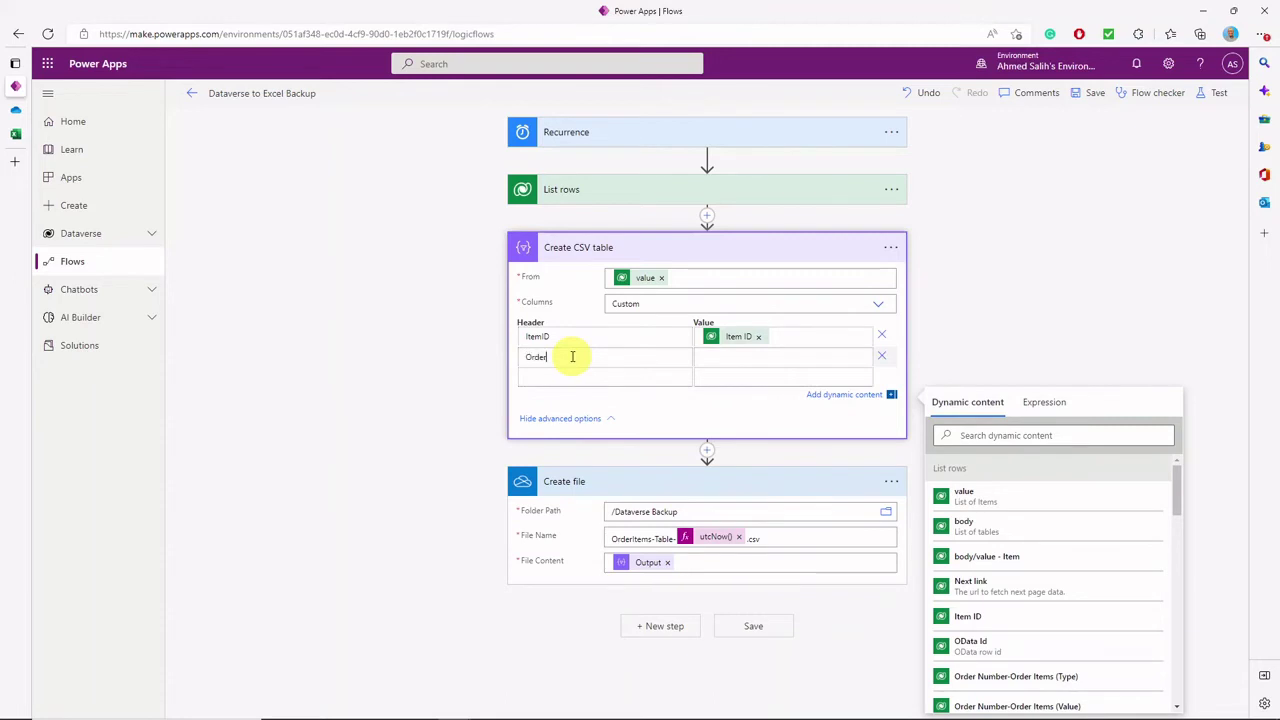
text(Number)
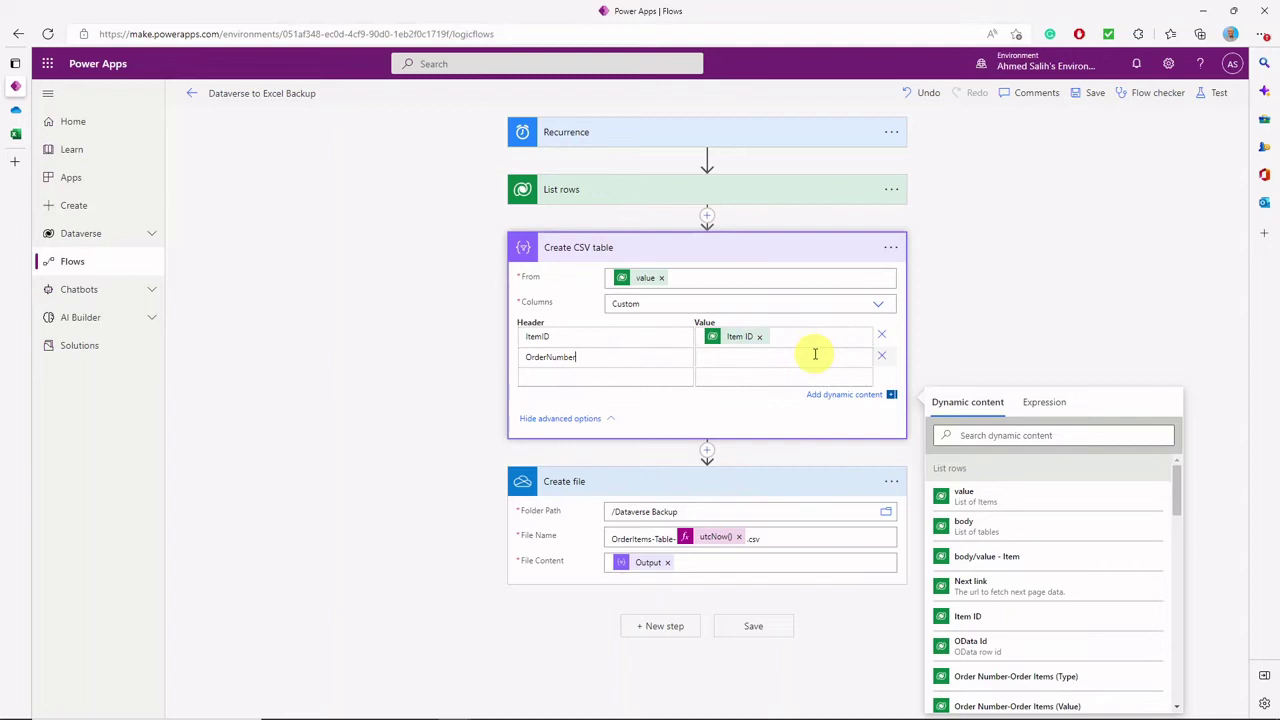
scroll(1083, 620, down, 1)
scroll(1083, 620, down, 1)
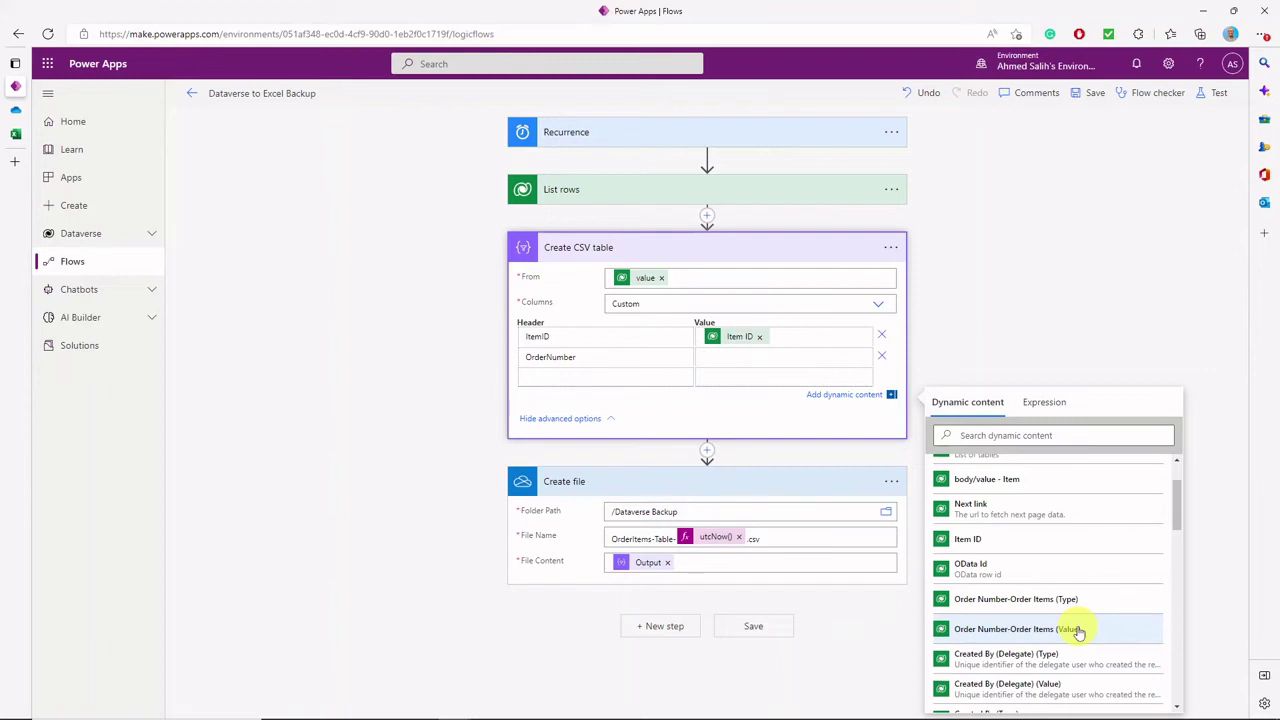
Select the full order-number header name in cell J1 of the OrderItems workbook
click(16, 134)
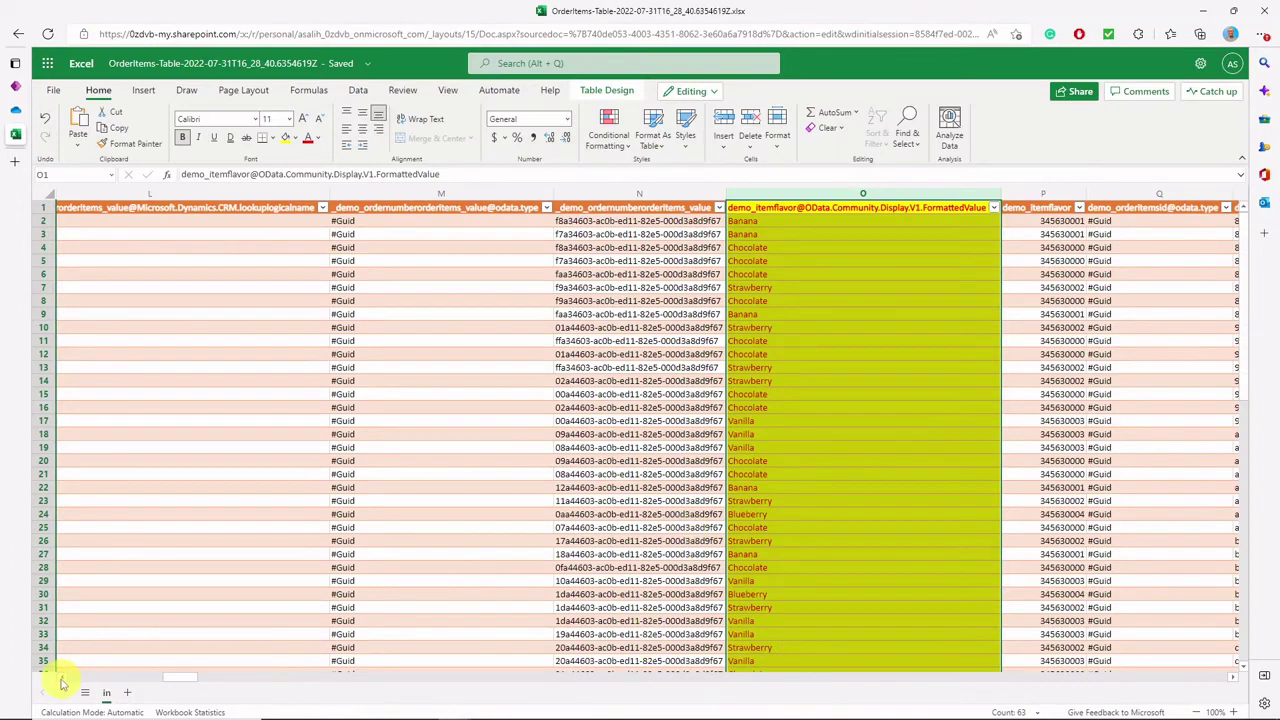
click(62, 682)
click(528, 214)
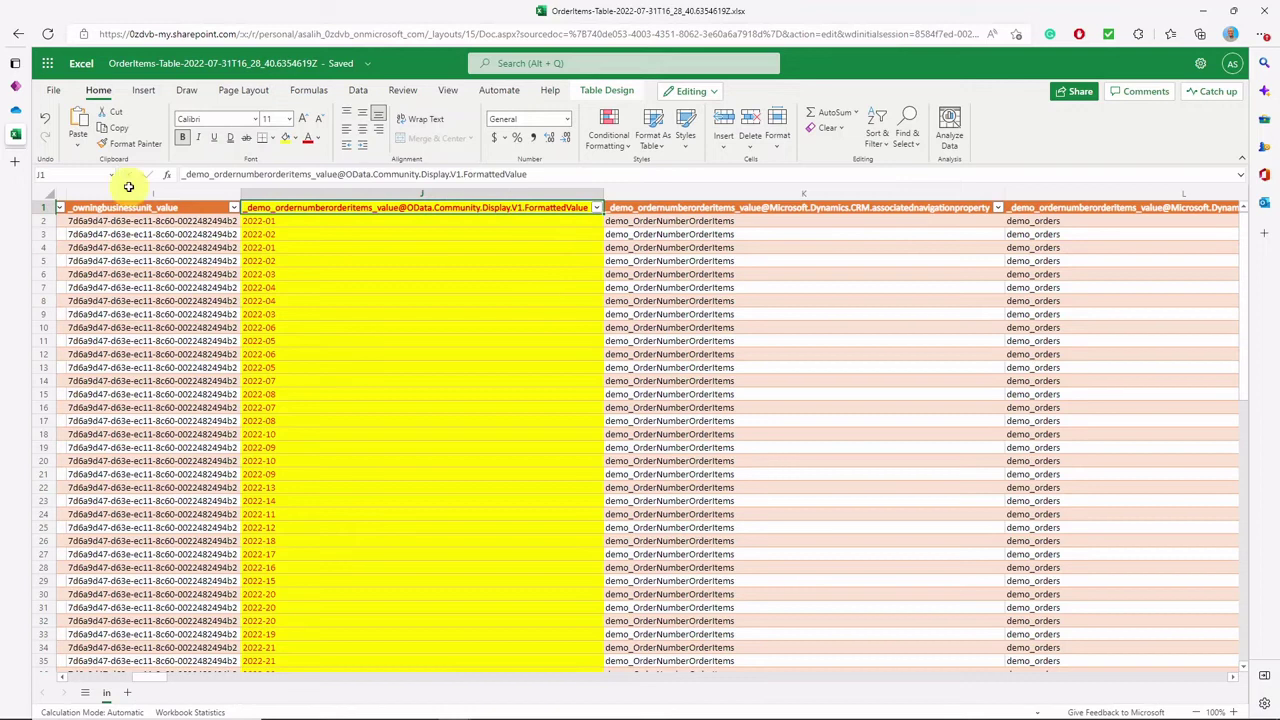
triple_click(544, 176)
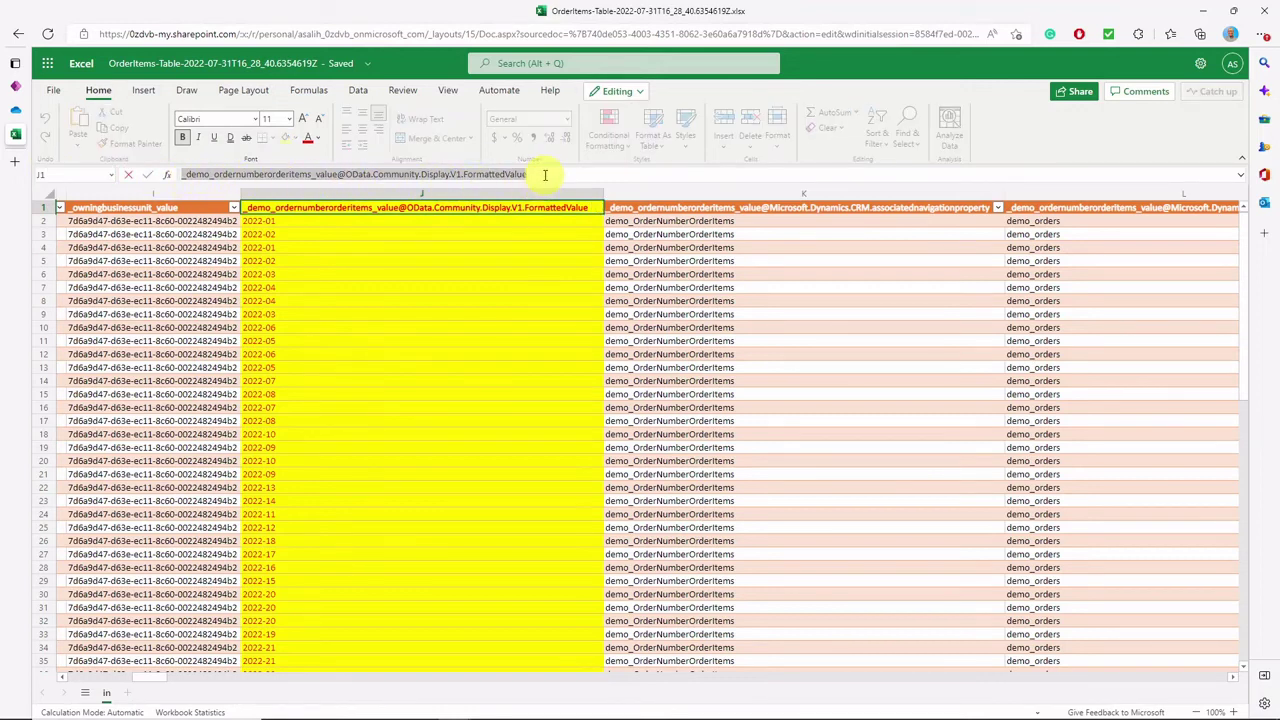
click(15, 86)
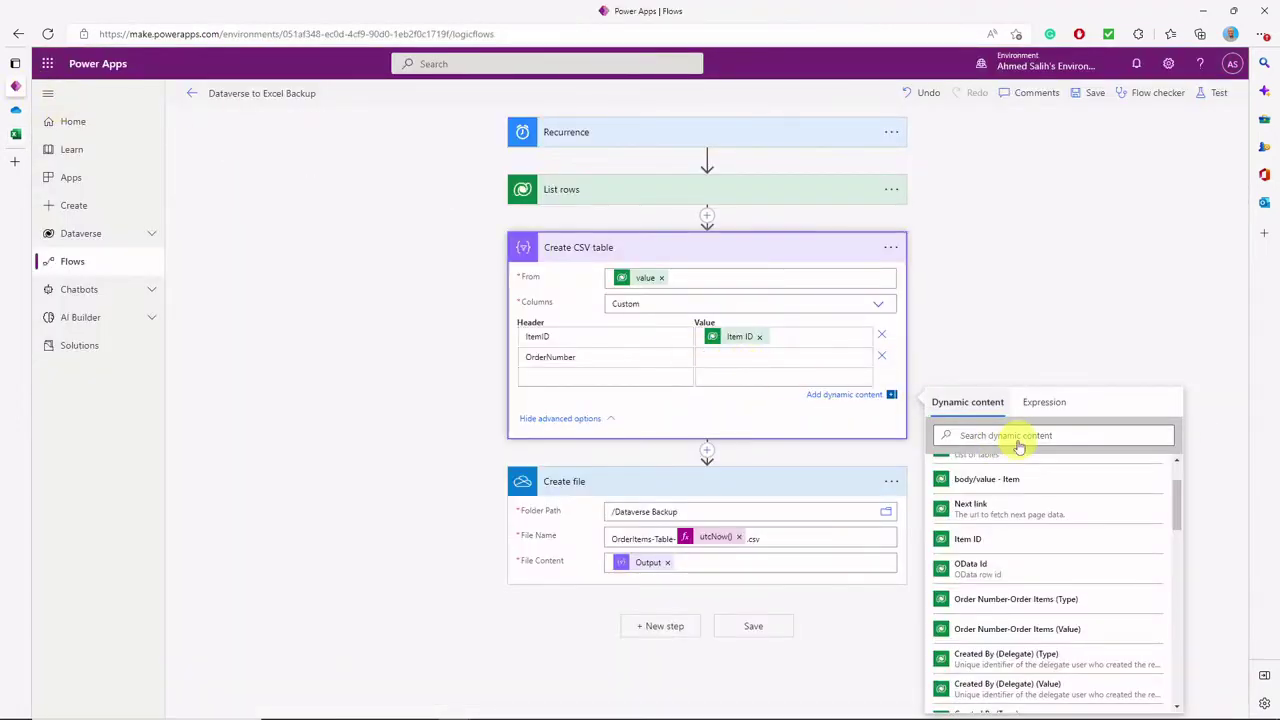
Set the OrderNumber value to item()?['…'] with the pasted formatted order-number property
click(1043, 402)
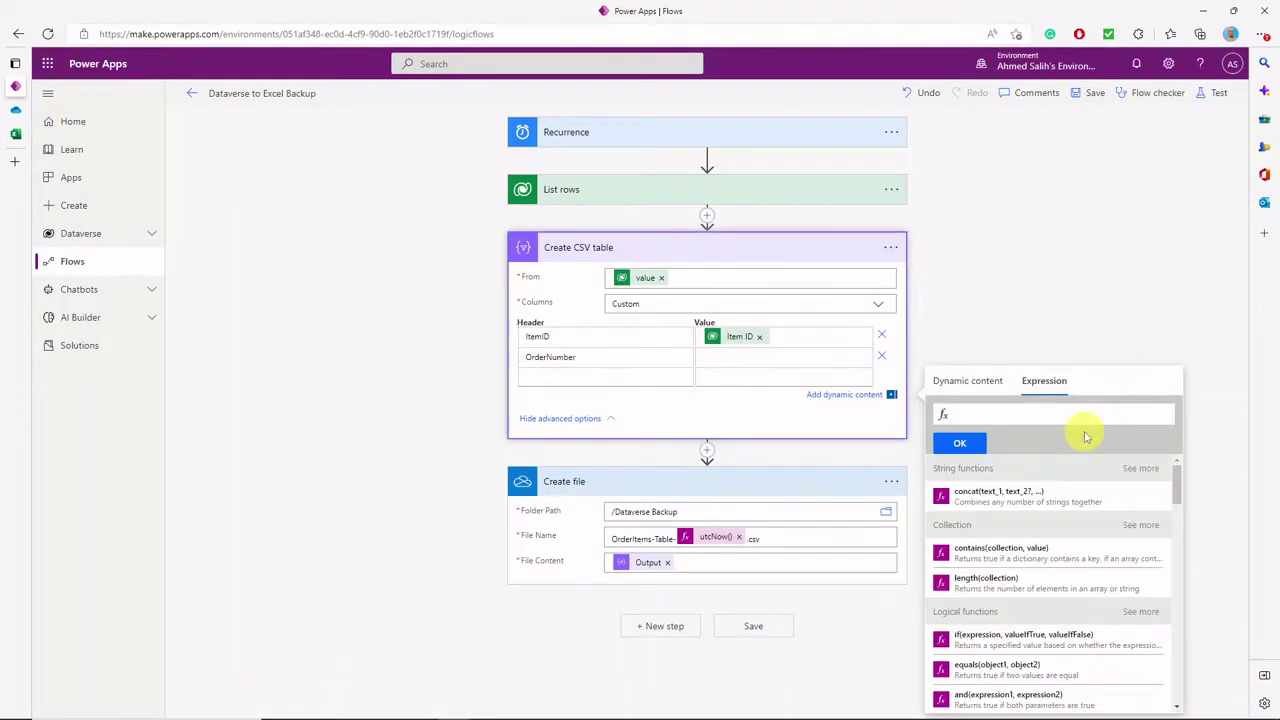
text(item)
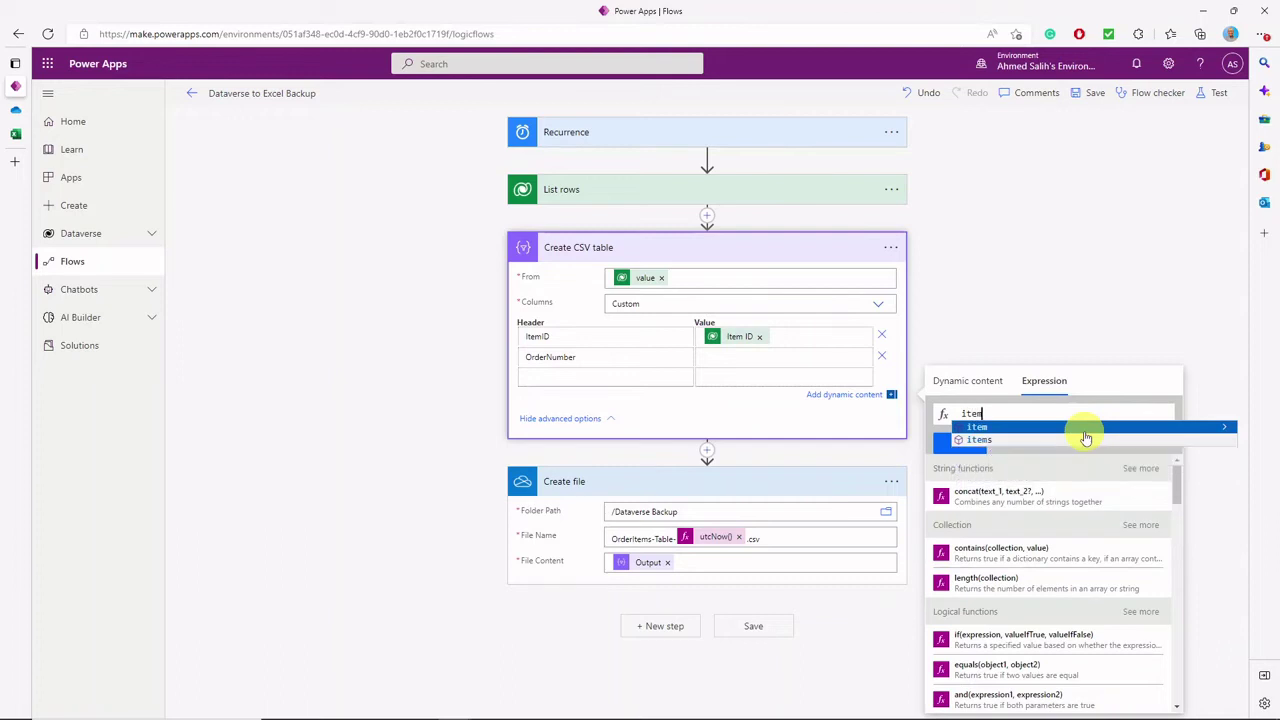
key(Return)
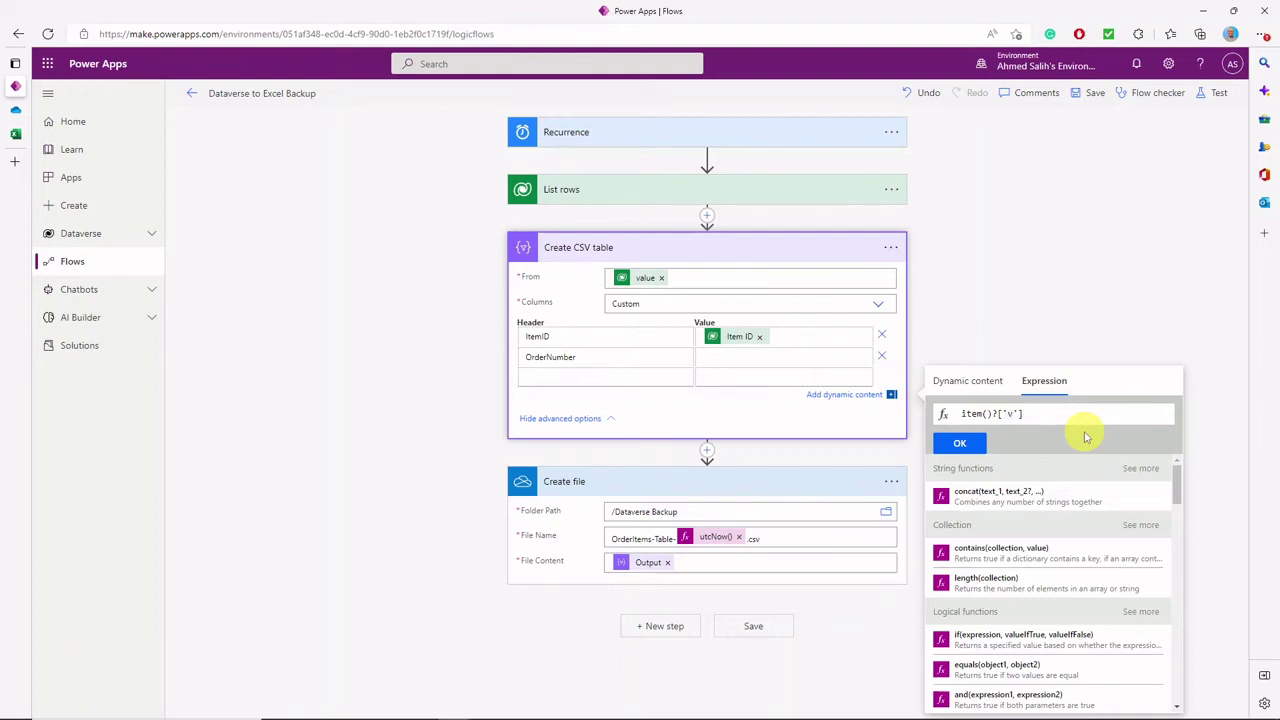
key(ctrl+v)
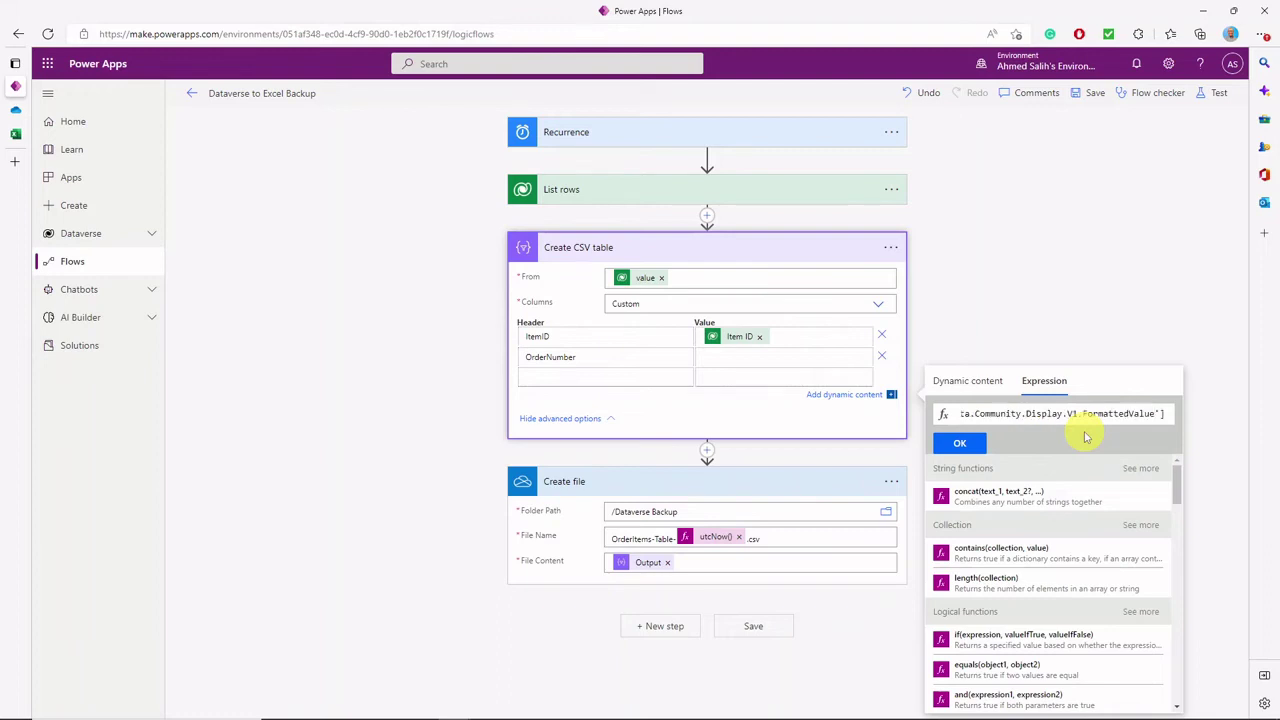
click(962, 443)
Add an ItemFlavor header as the third CSV column
click(648, 380)
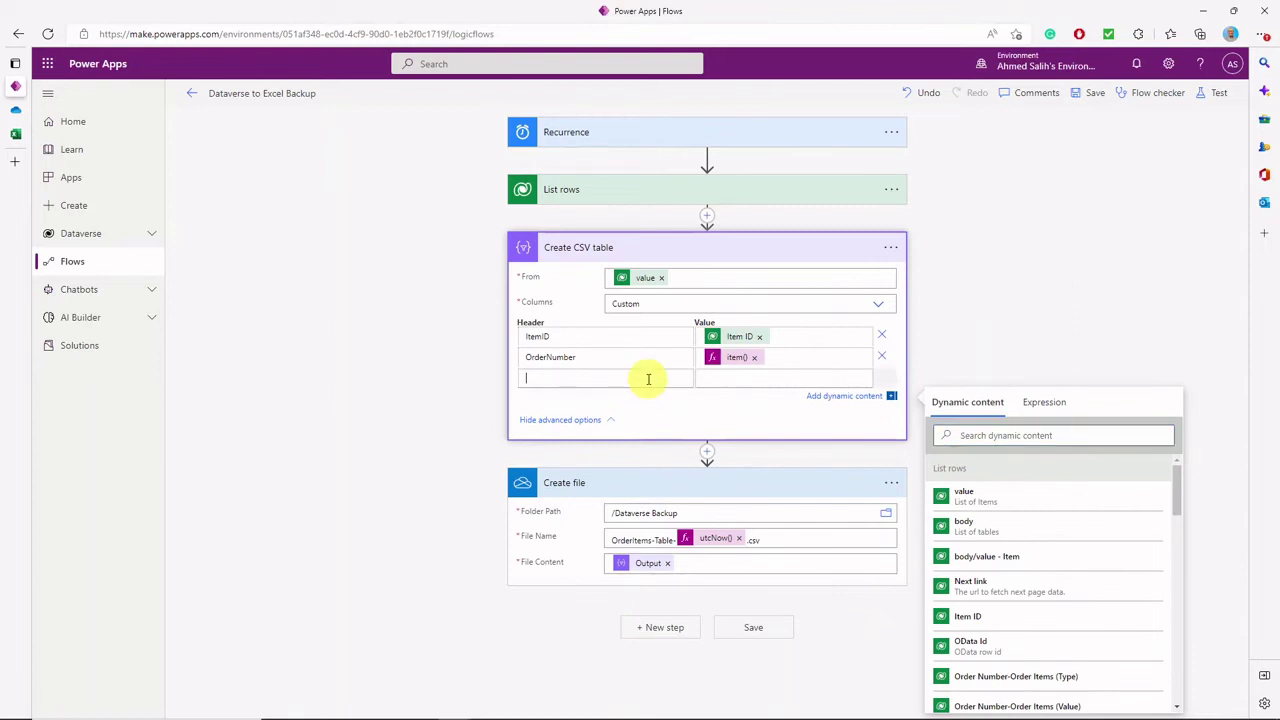
text(C)
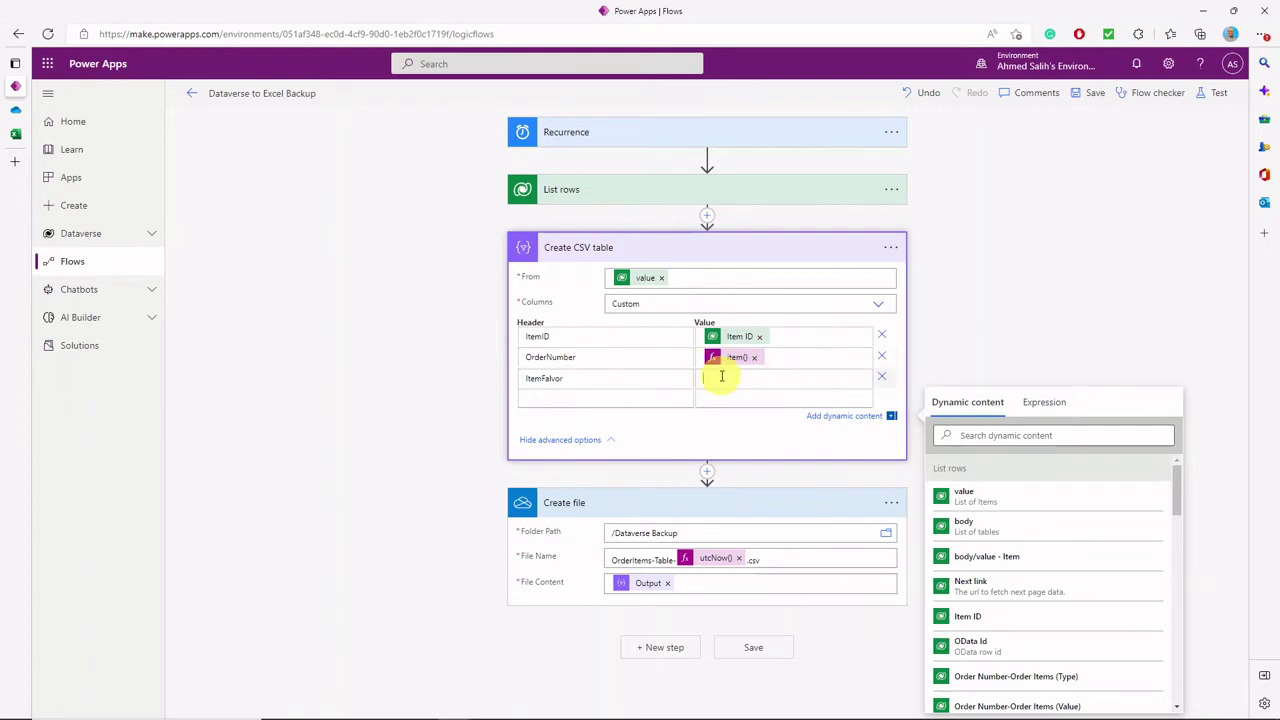
click(607, 378)
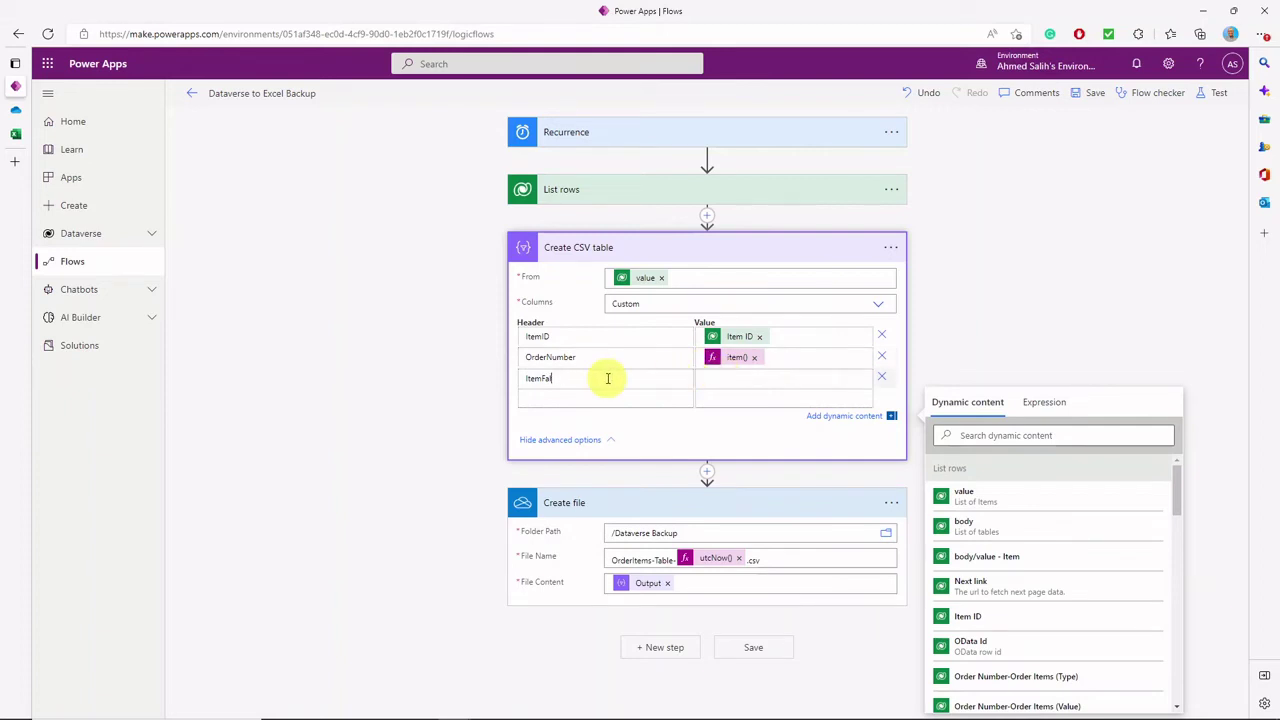
text(r)
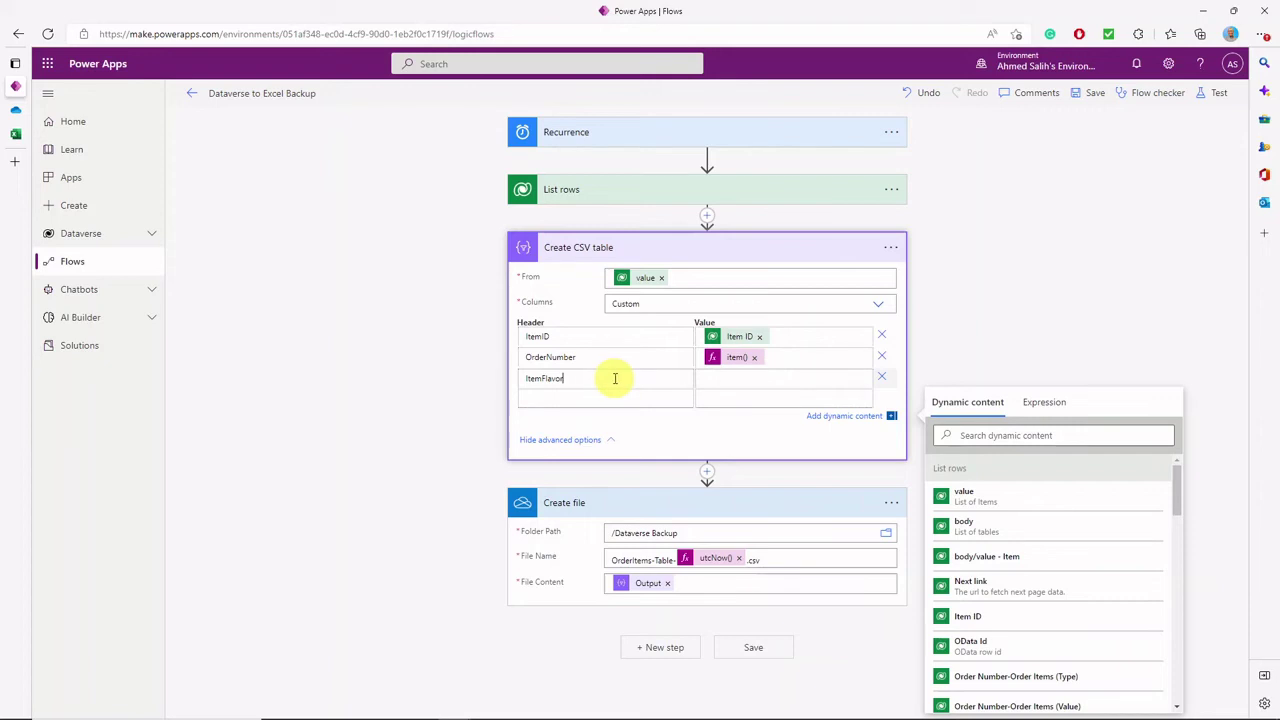
click(13, 131)
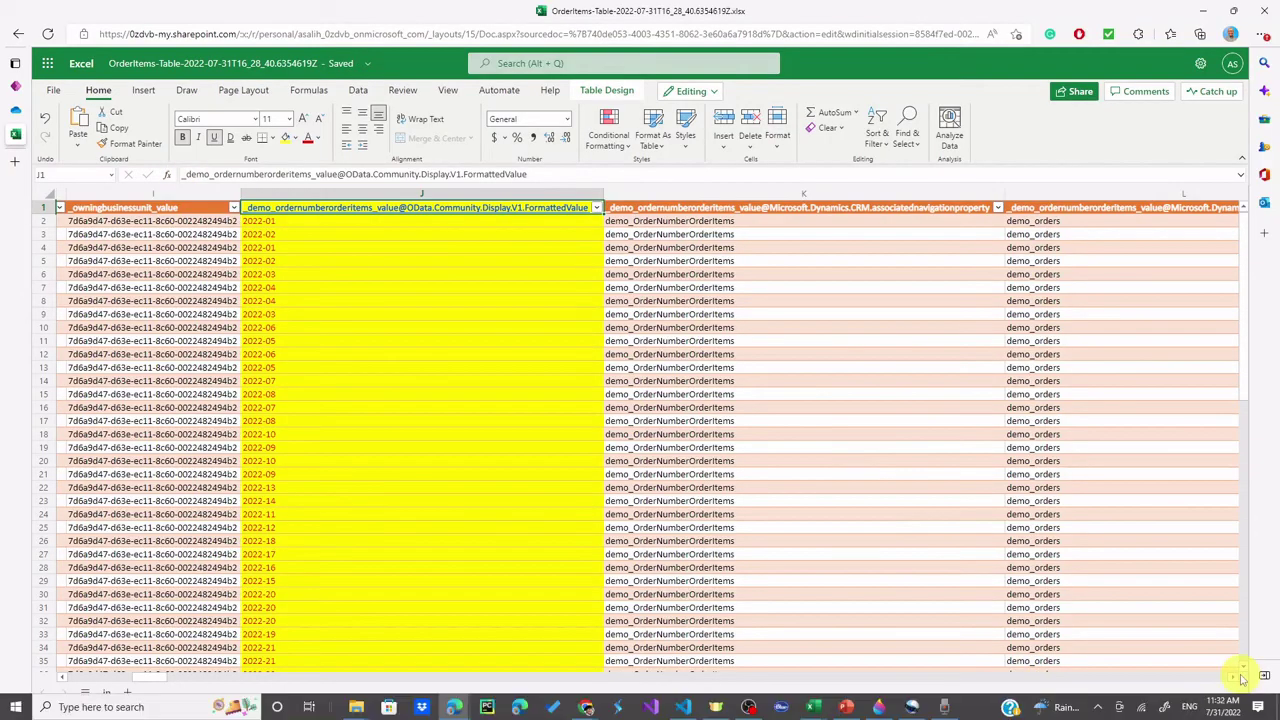
click(1238, 678)
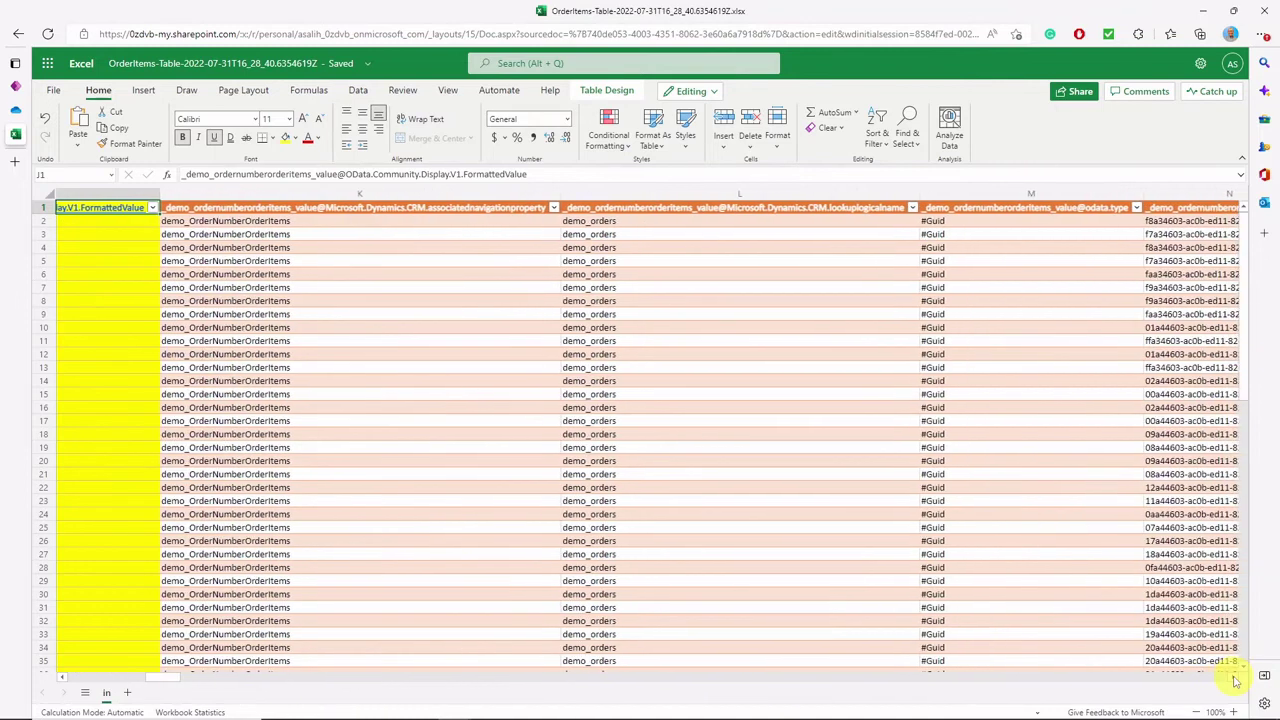
click(1238, 678)
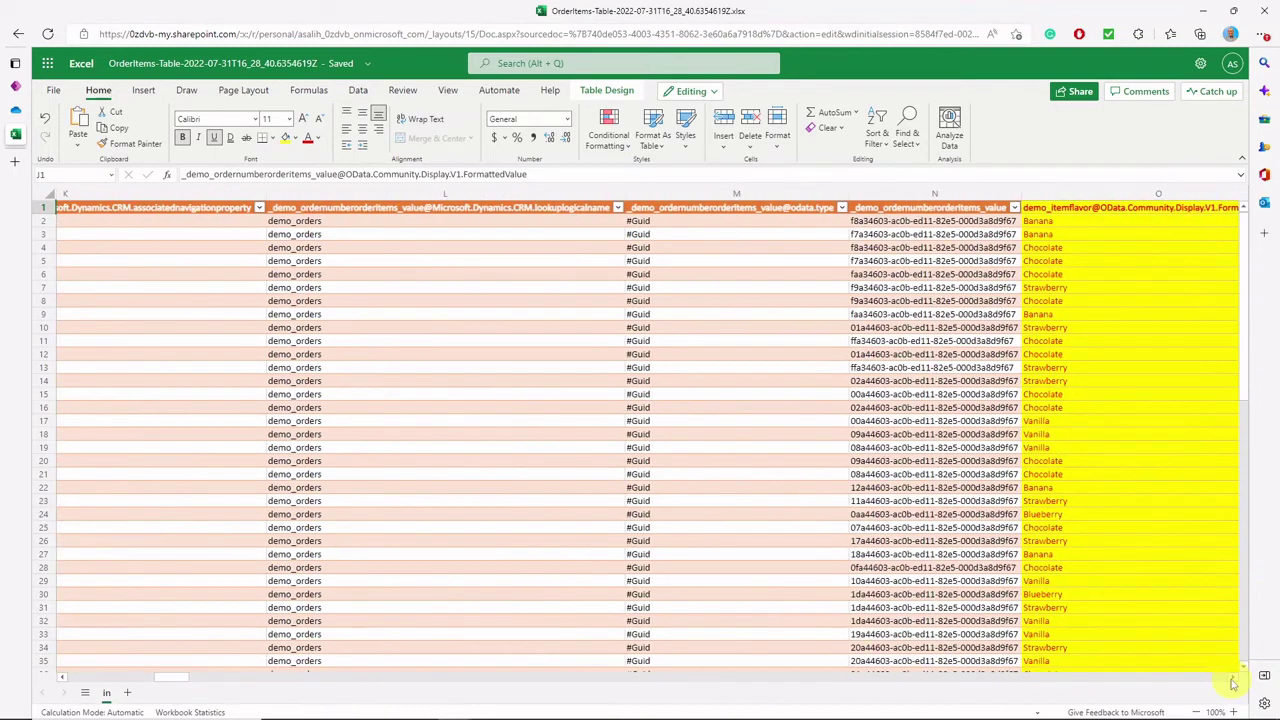
click(1237, 679)
click(1083, 207)
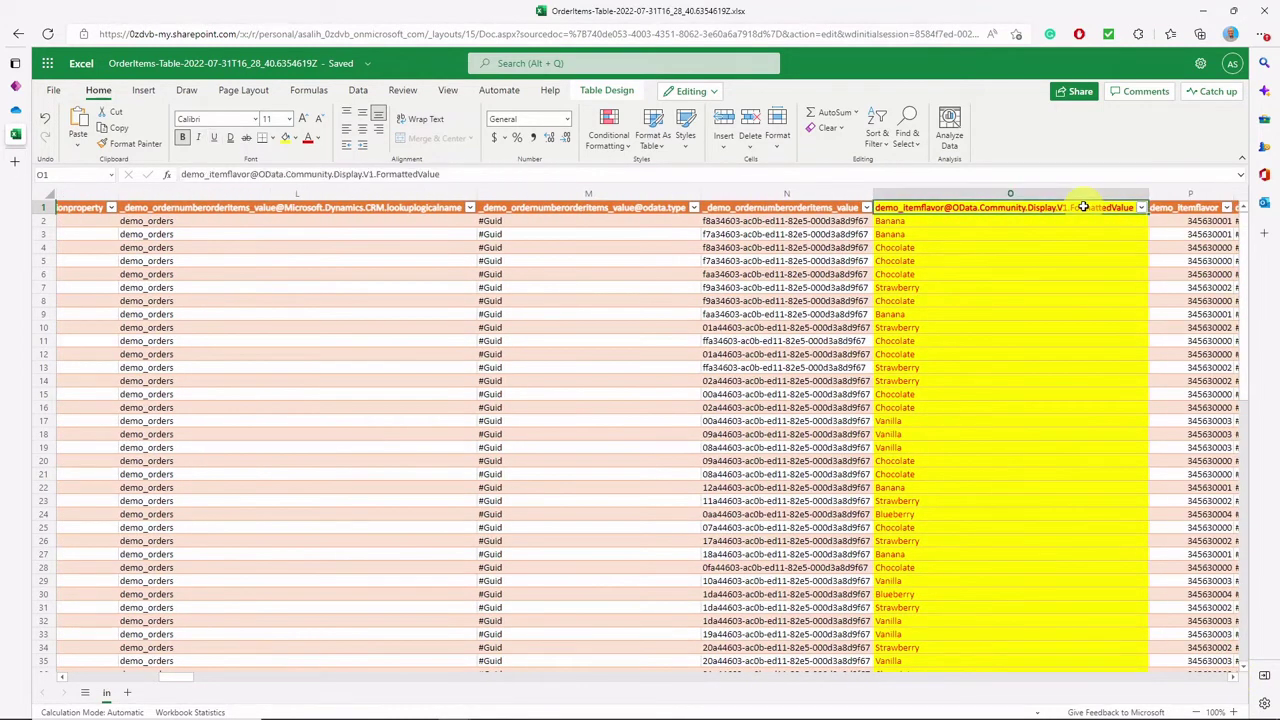
click(524, 177)
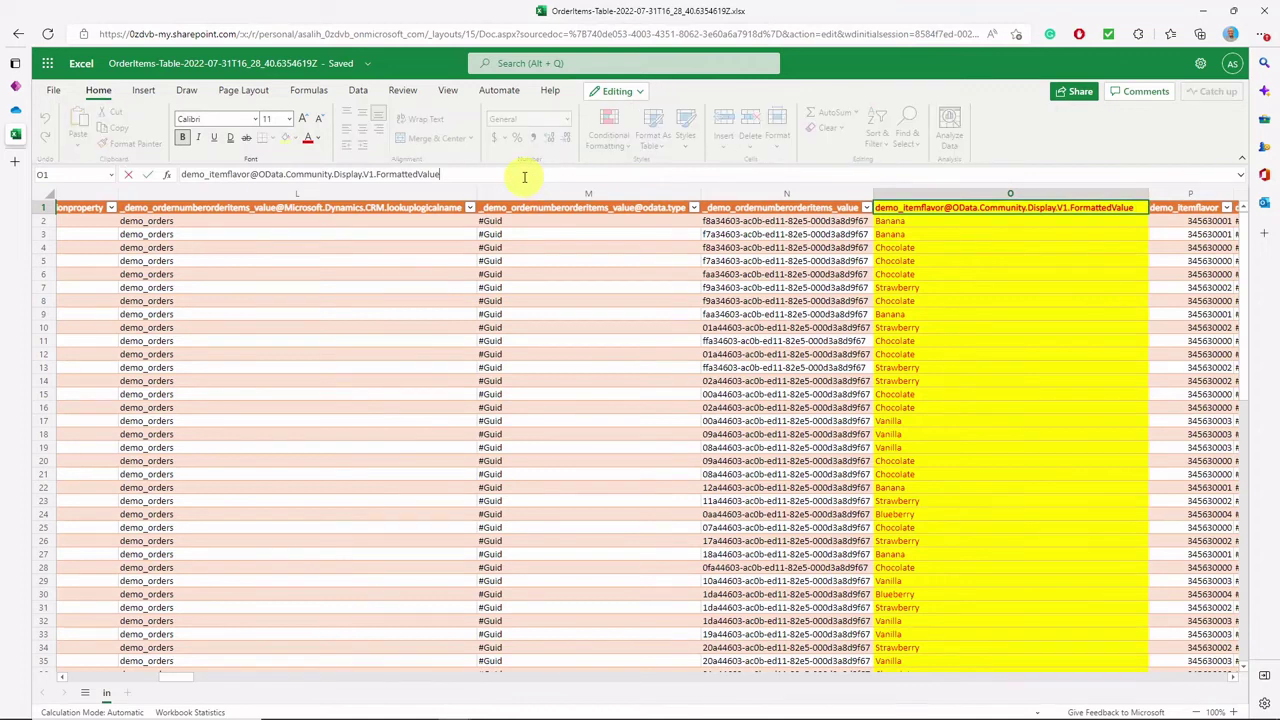
key(ctrl+a)
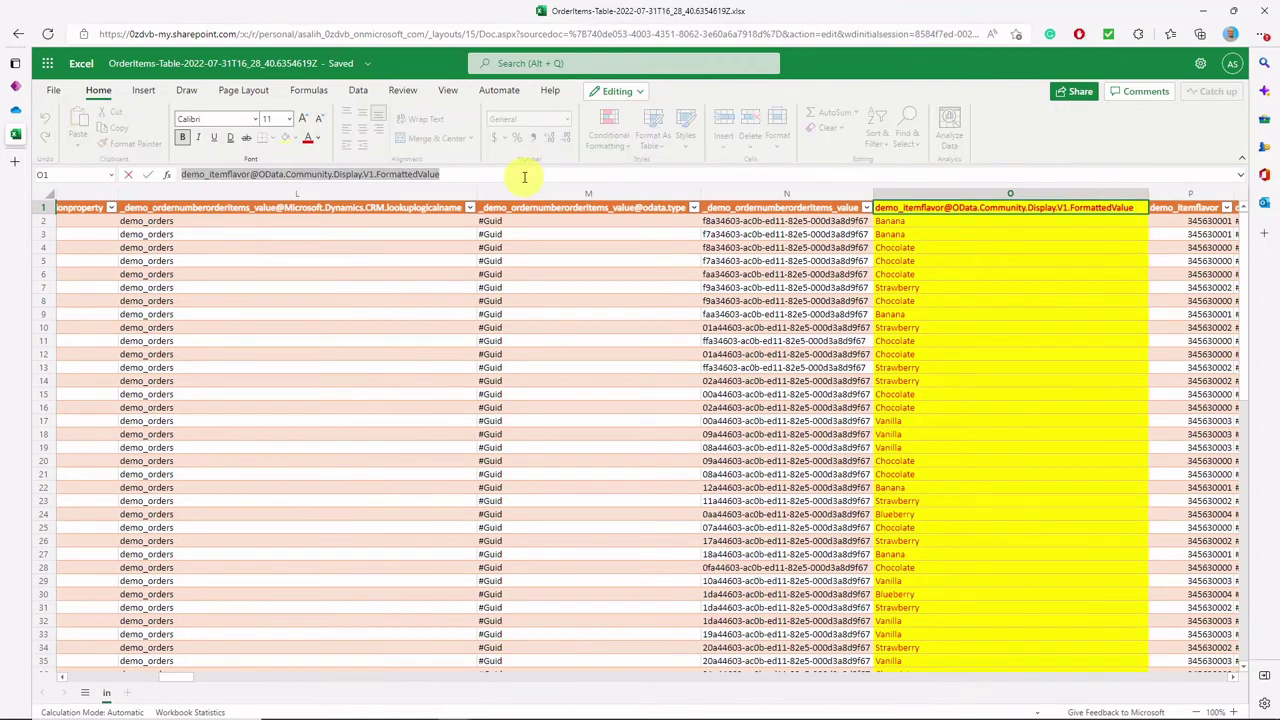
Map ItemFlavor to item()?['…'] with the pasted flavor property, and add an ItemPrice header
click(30, 86)
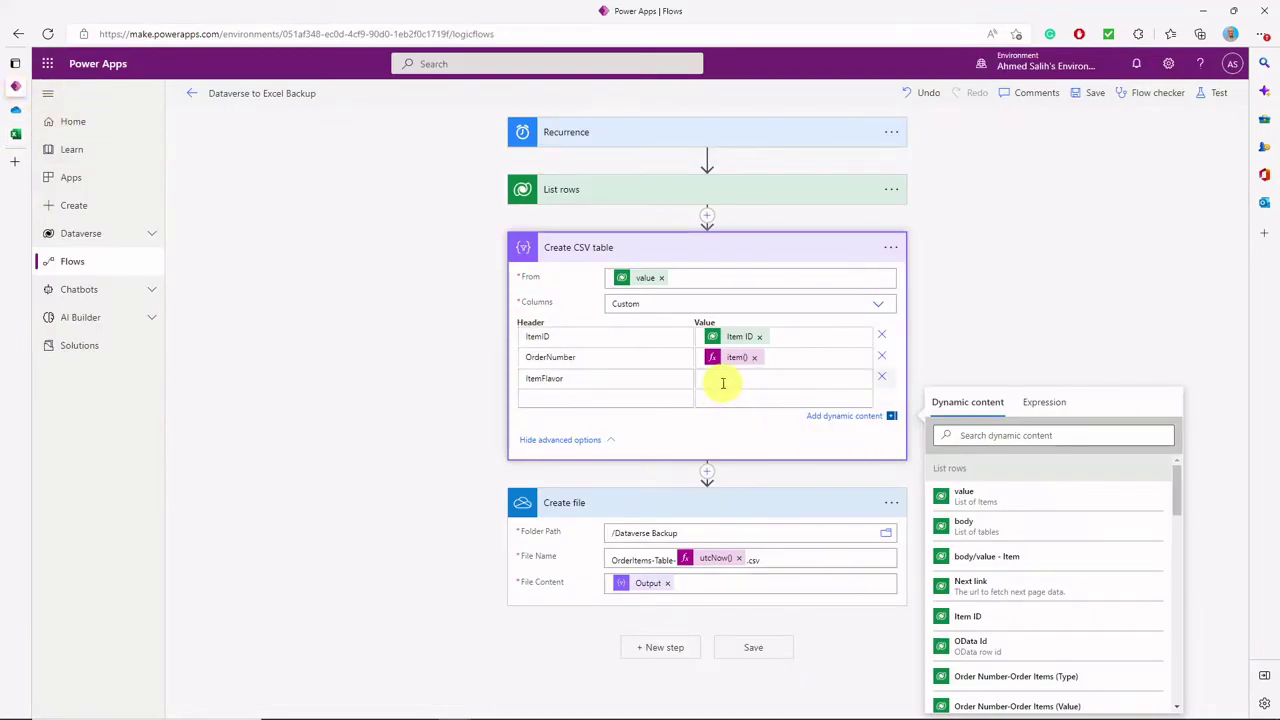
click(1046, 404)
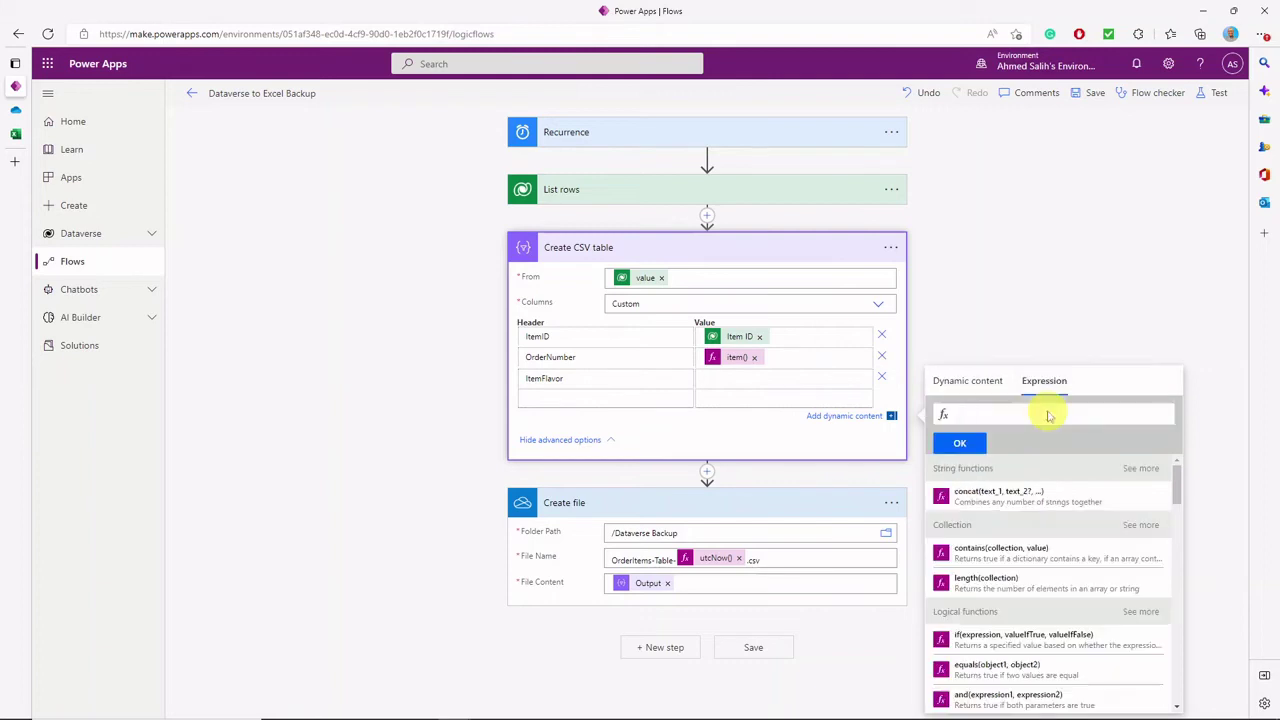
text(tem)
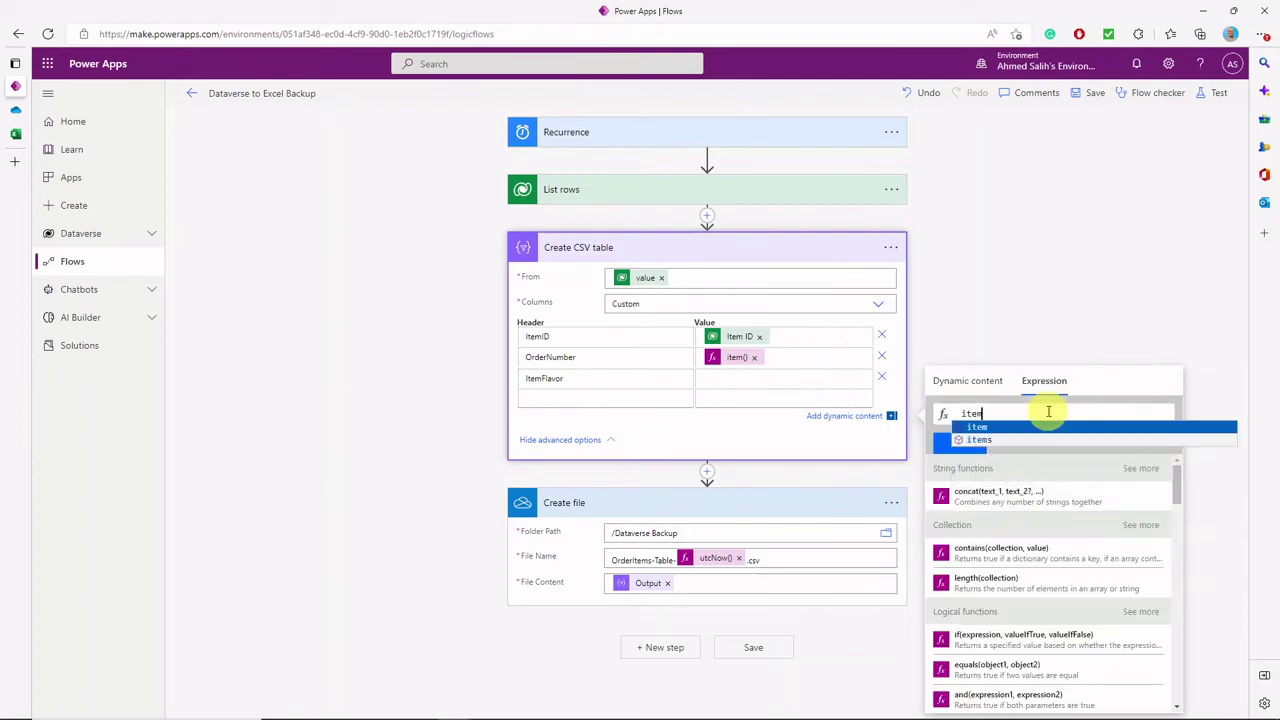
text(())
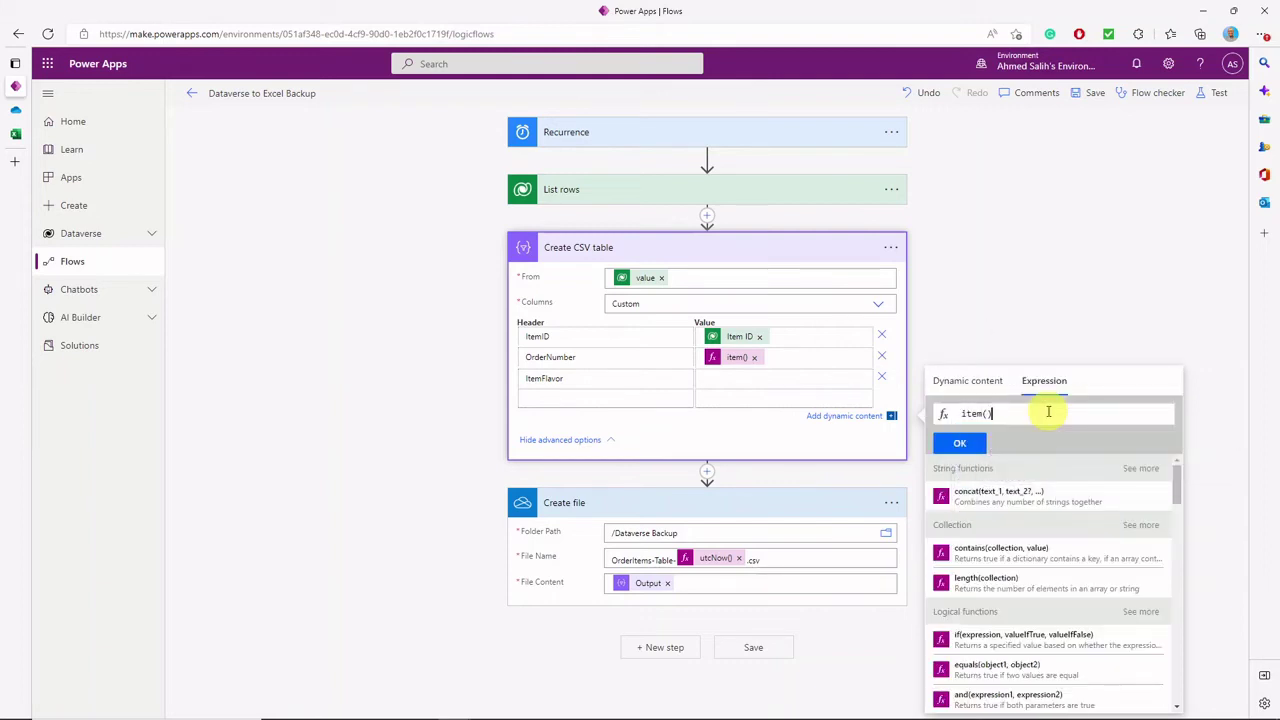
text(?[])
key(ctrl+v)
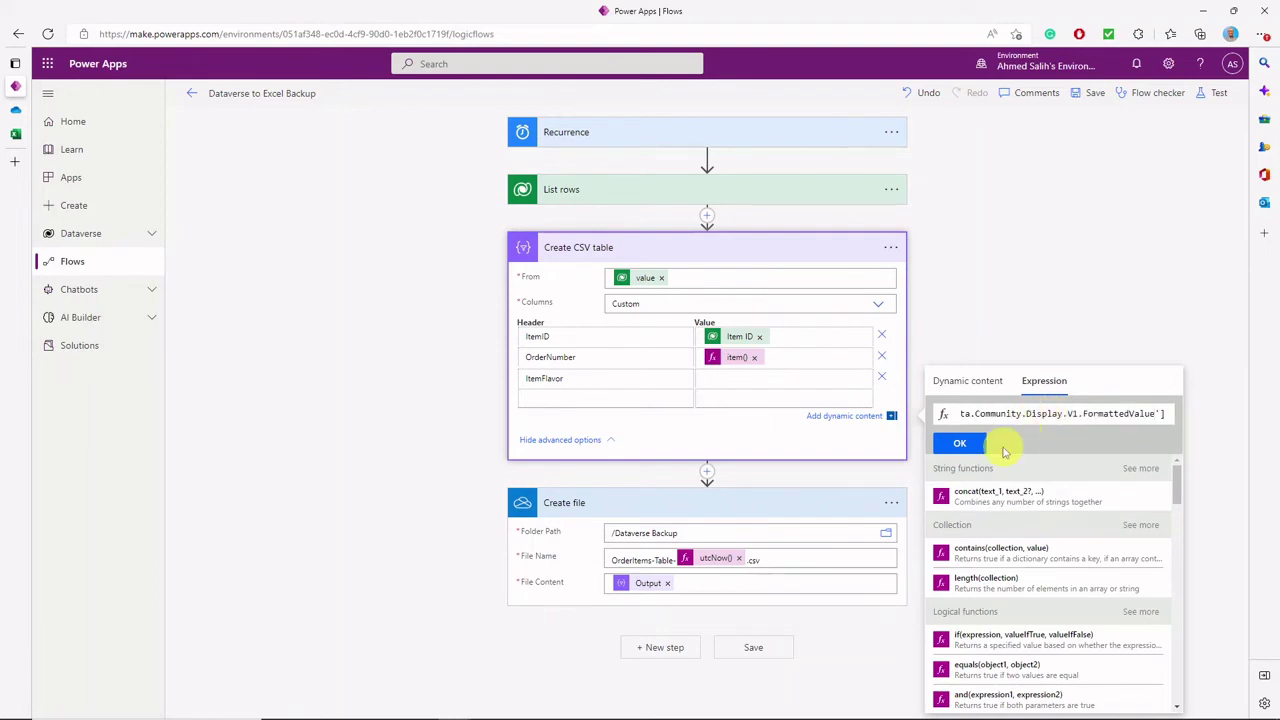
click(960, 443)
click(609, 402)
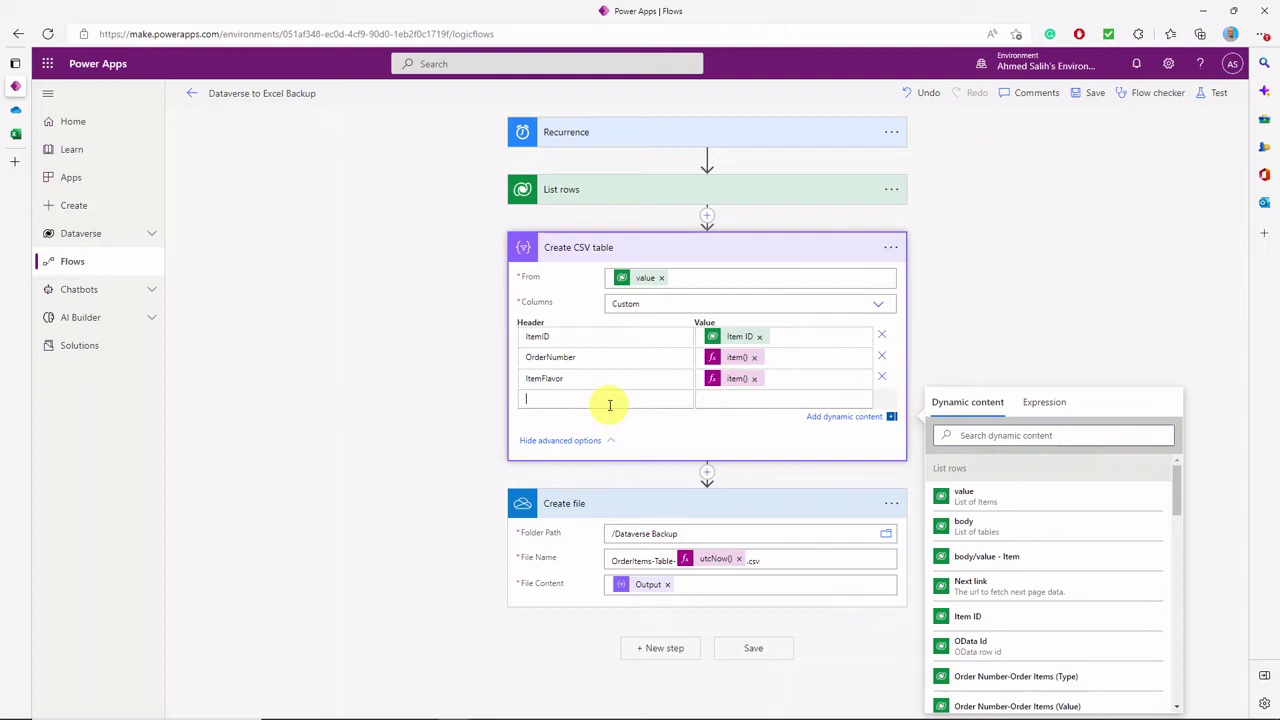
text(ItemPrice)
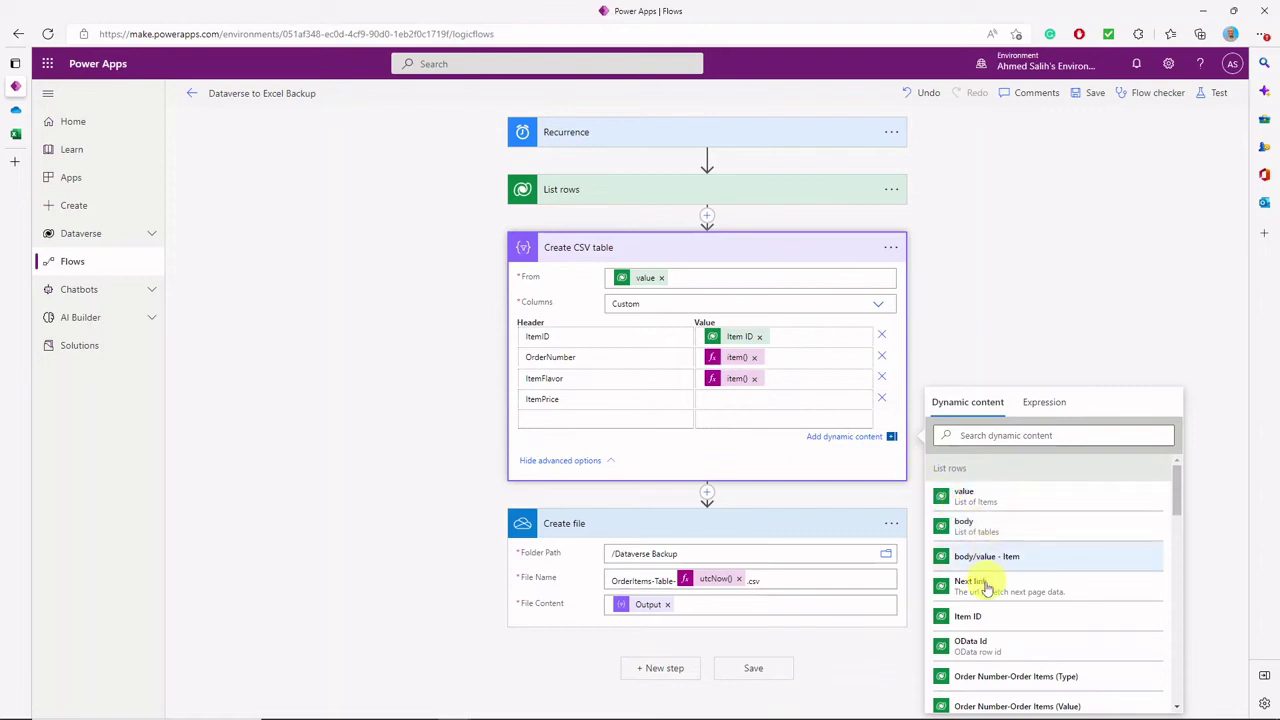
Map the ItemPrice column to the Item Price dynamic field and save the flow
click(1009, 444)
text(price)
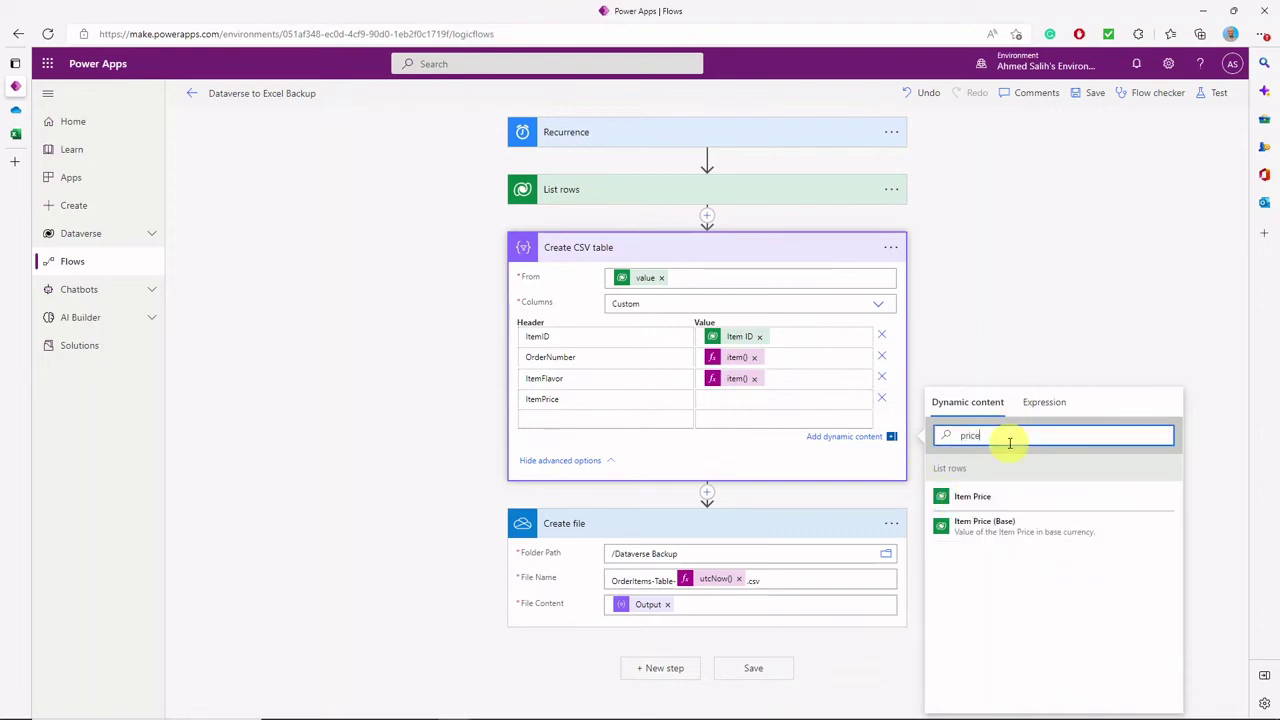
click(1005, 505)
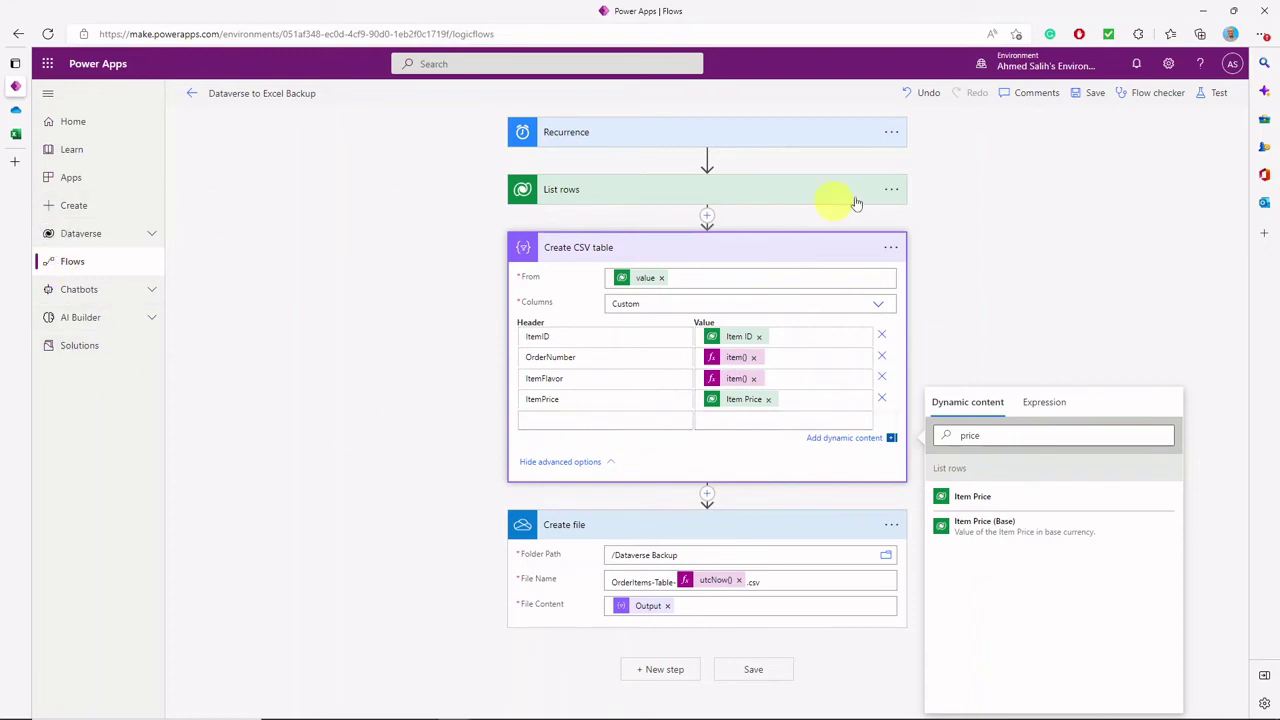
click(1080, 96)
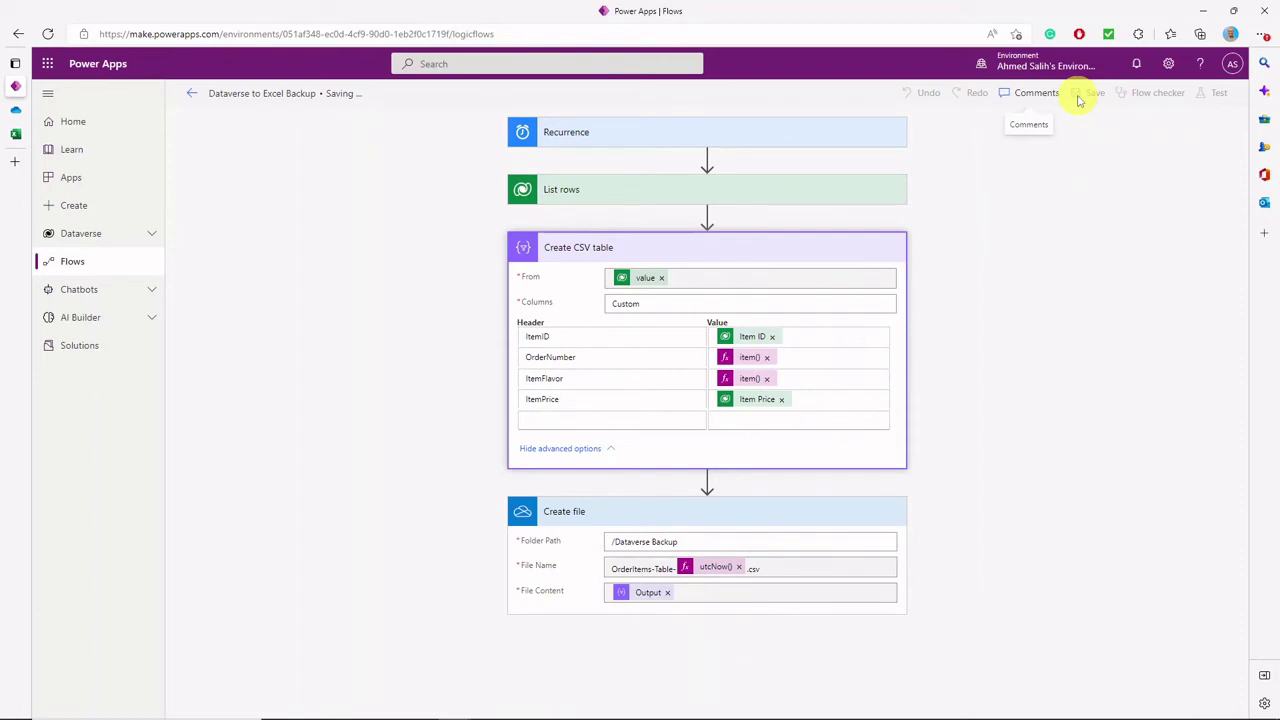
Run a manual test of the saved flow and confirm the run started
click(1200, 100)
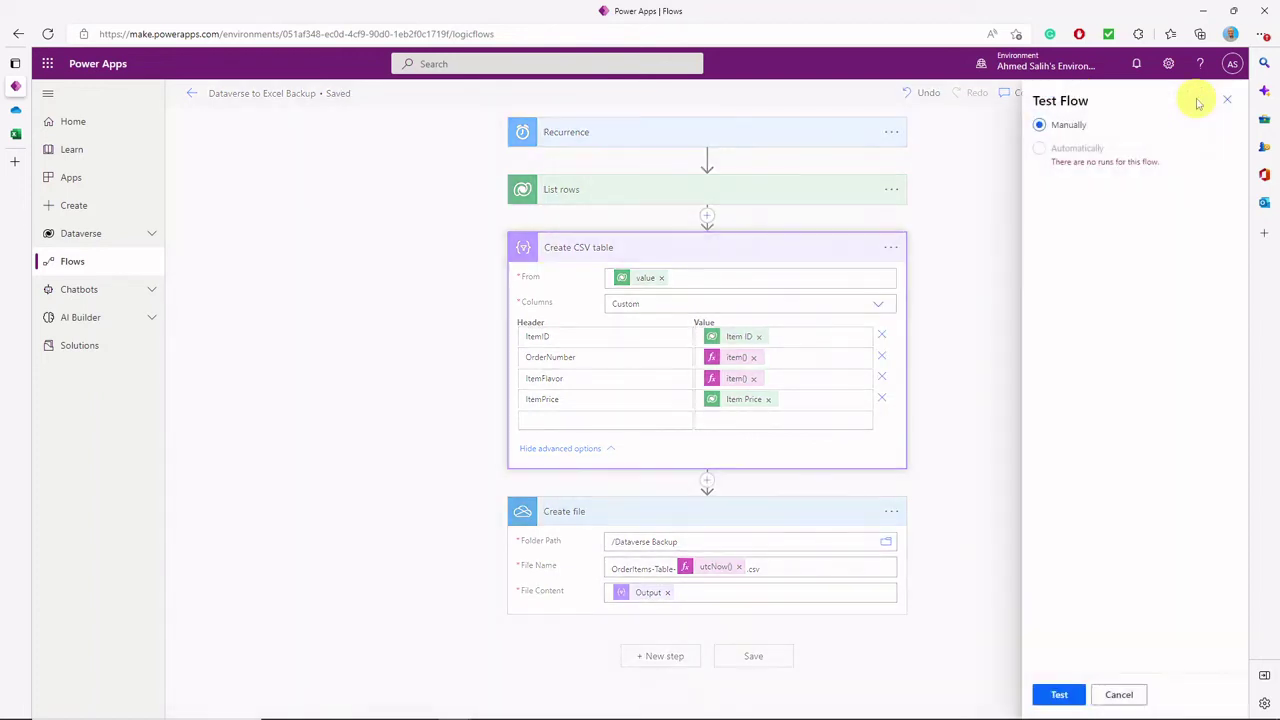
click(1055, 694)
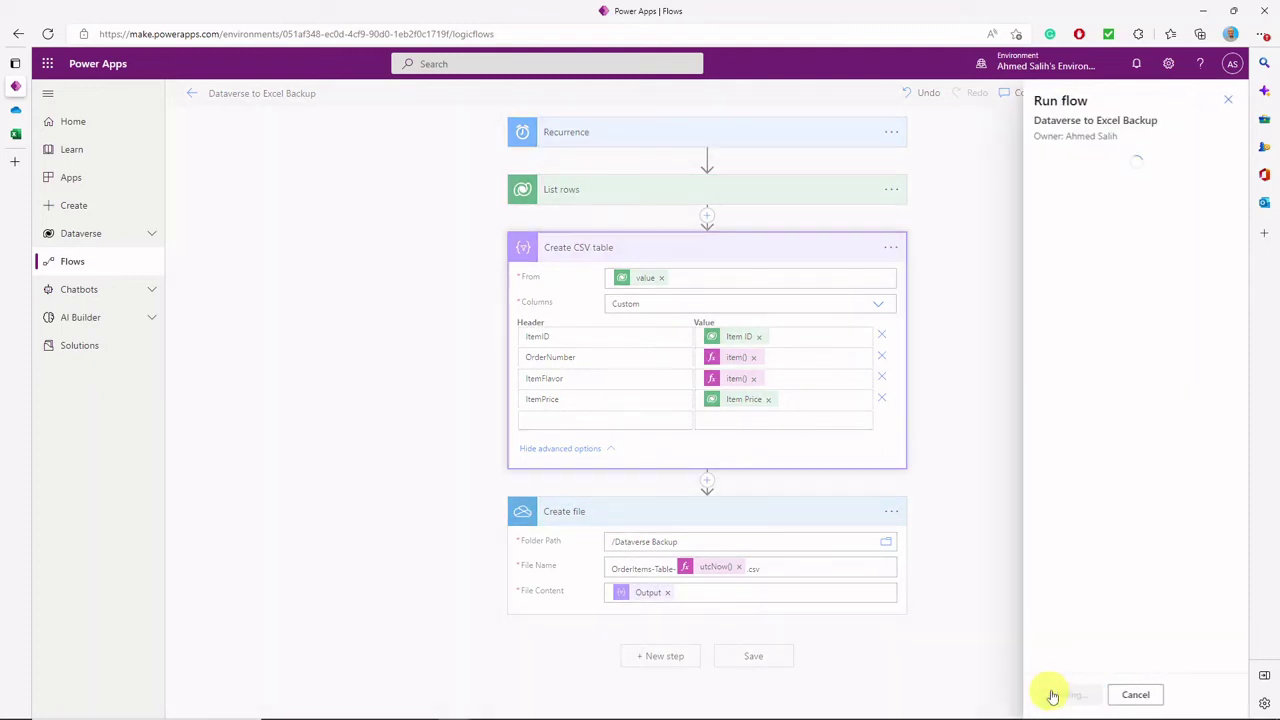
click(1051, 695)
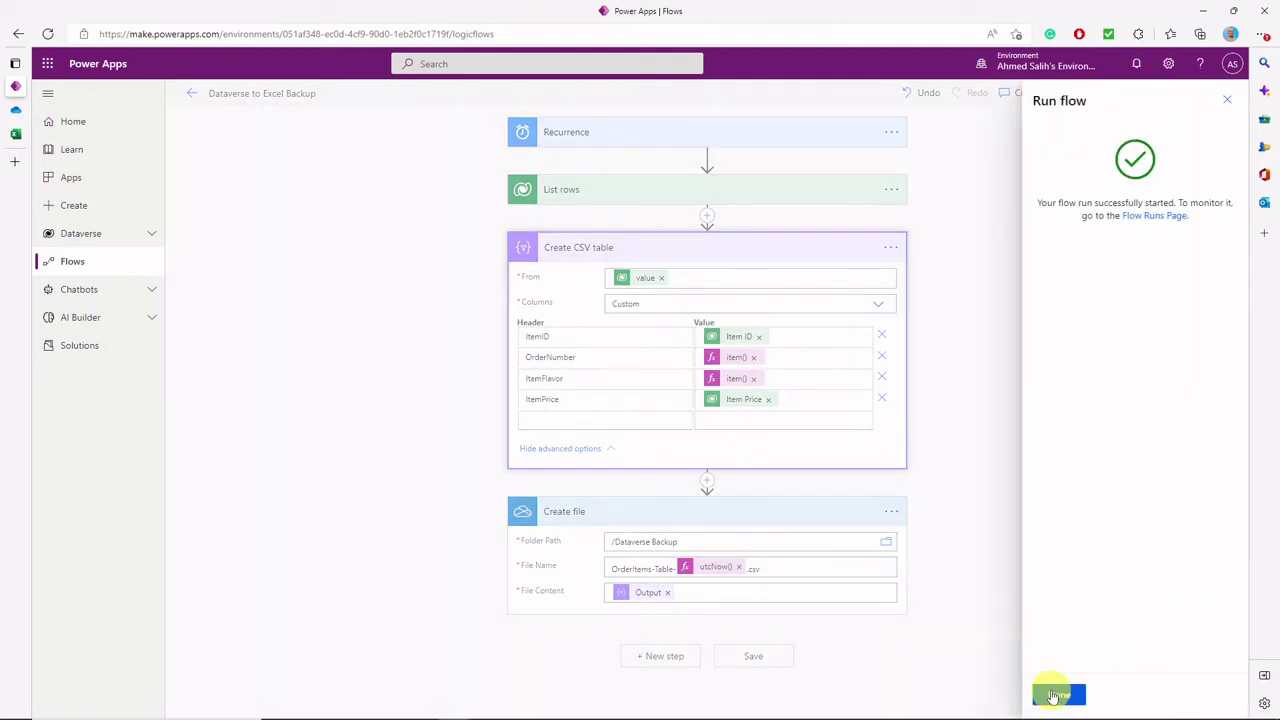
click(1051, 695)
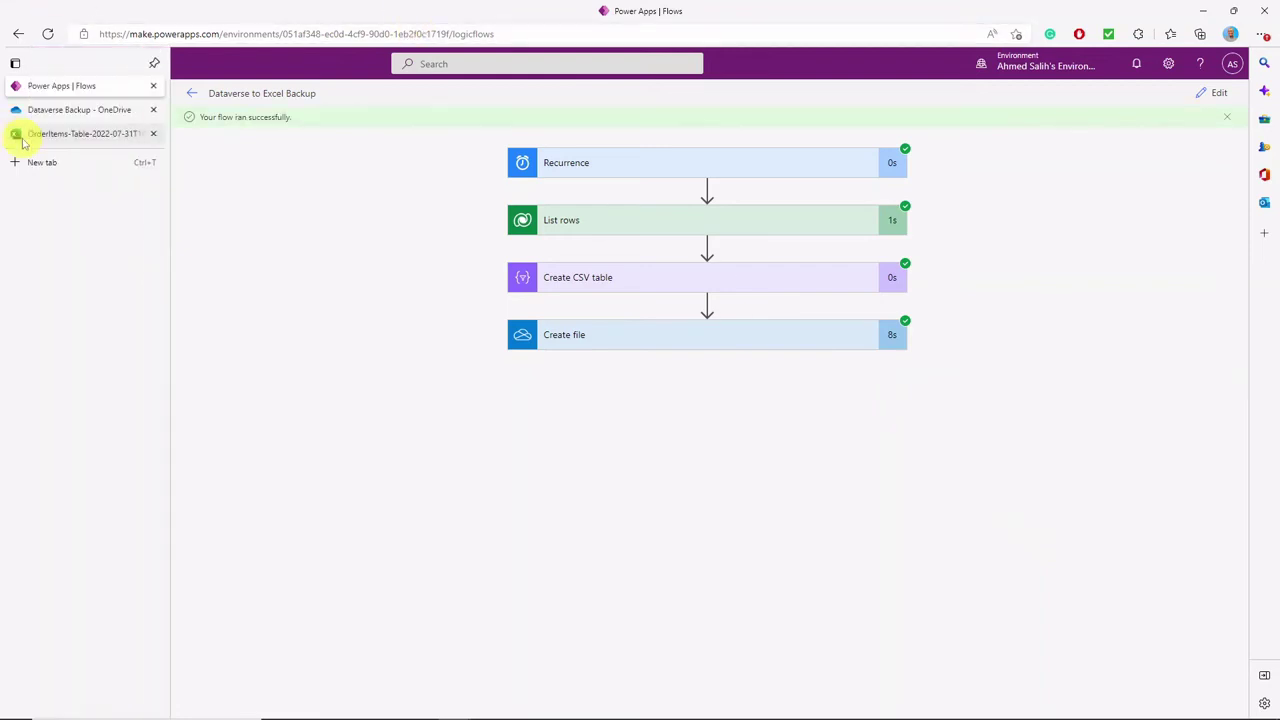
Refresh the backup folder and open OrderItems-Table-2022-07-31T16_33_39.6901368Z.csv
click(28, 113)
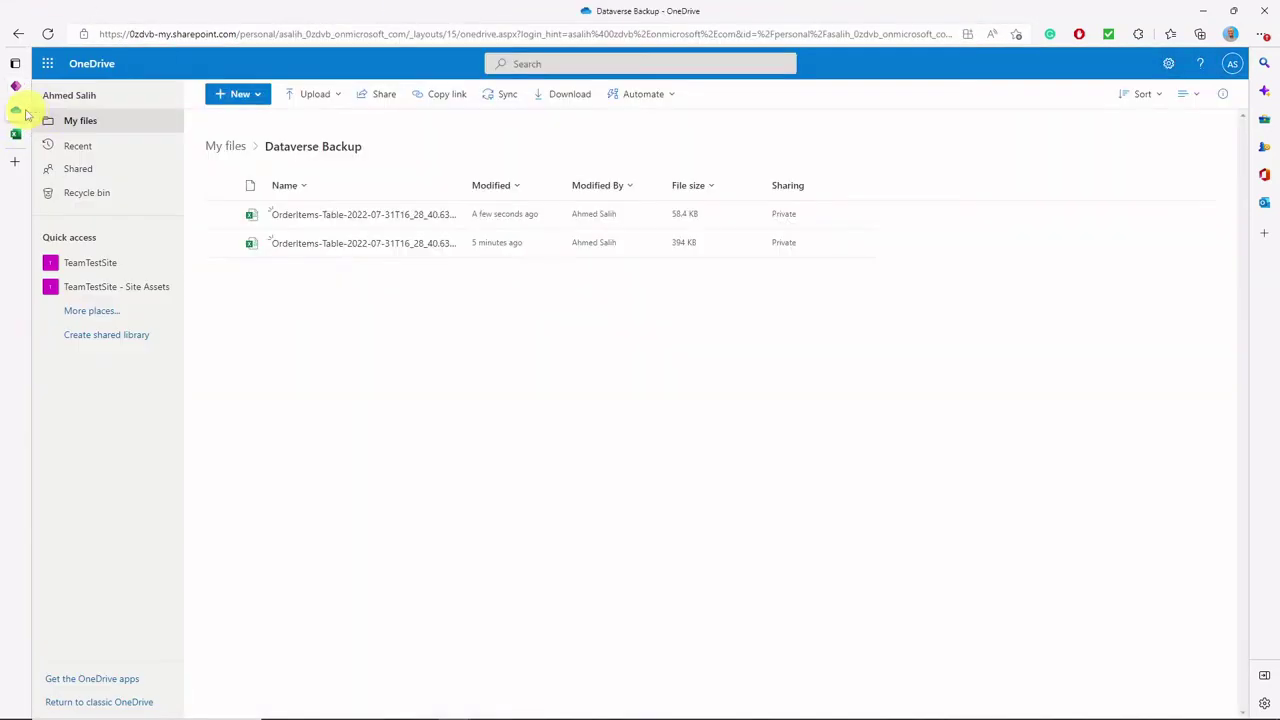
click(48, 34)
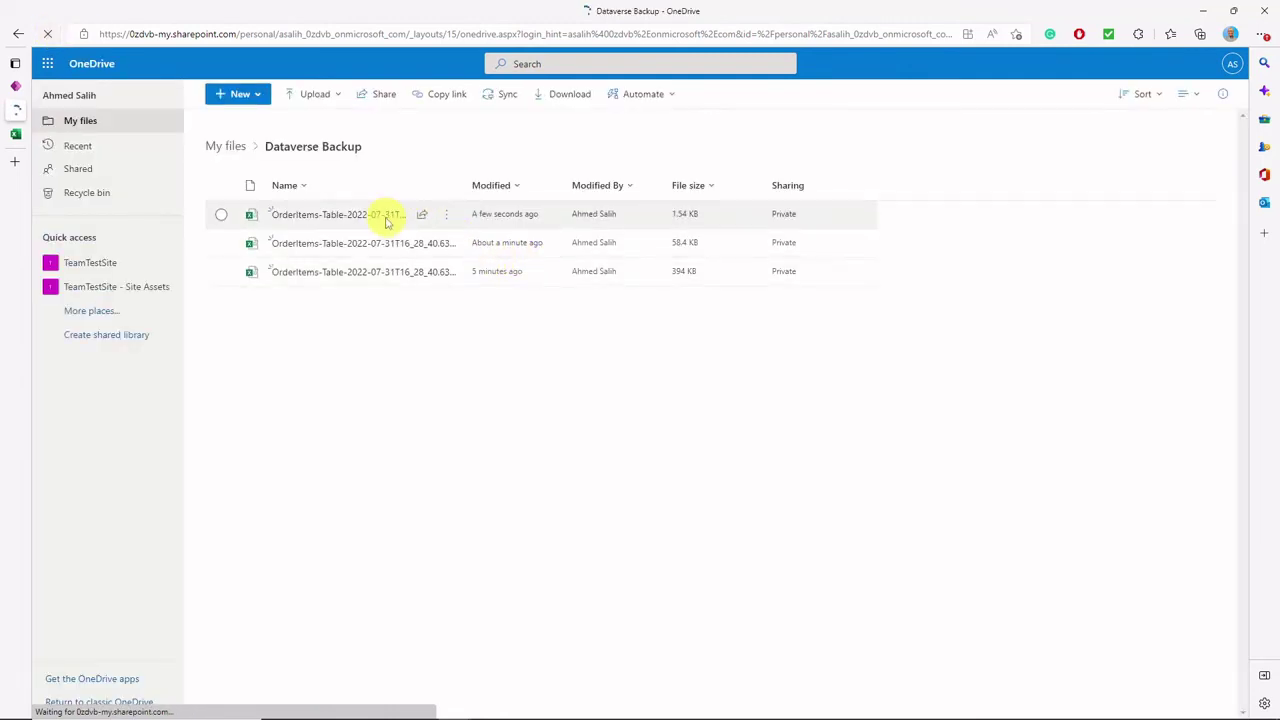
click(385, 216)
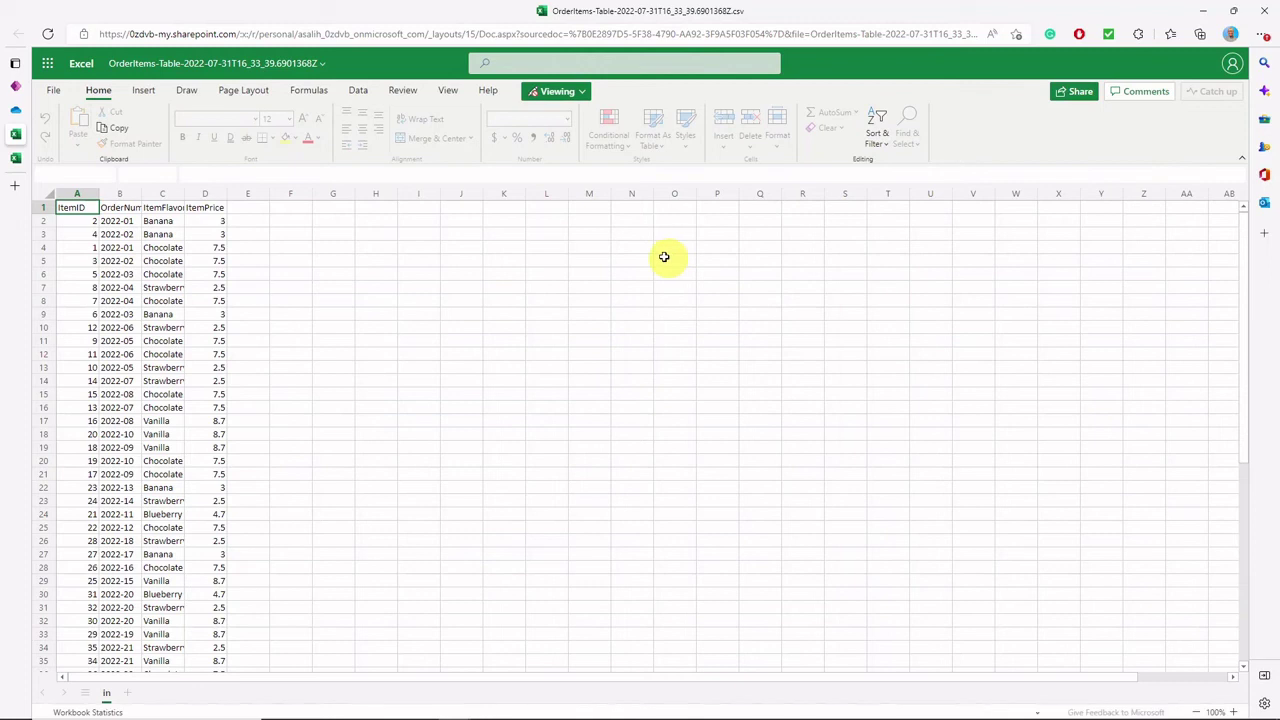
Switch the CSV to Editing mode and convert it to an editable workbook
click(585, 93)
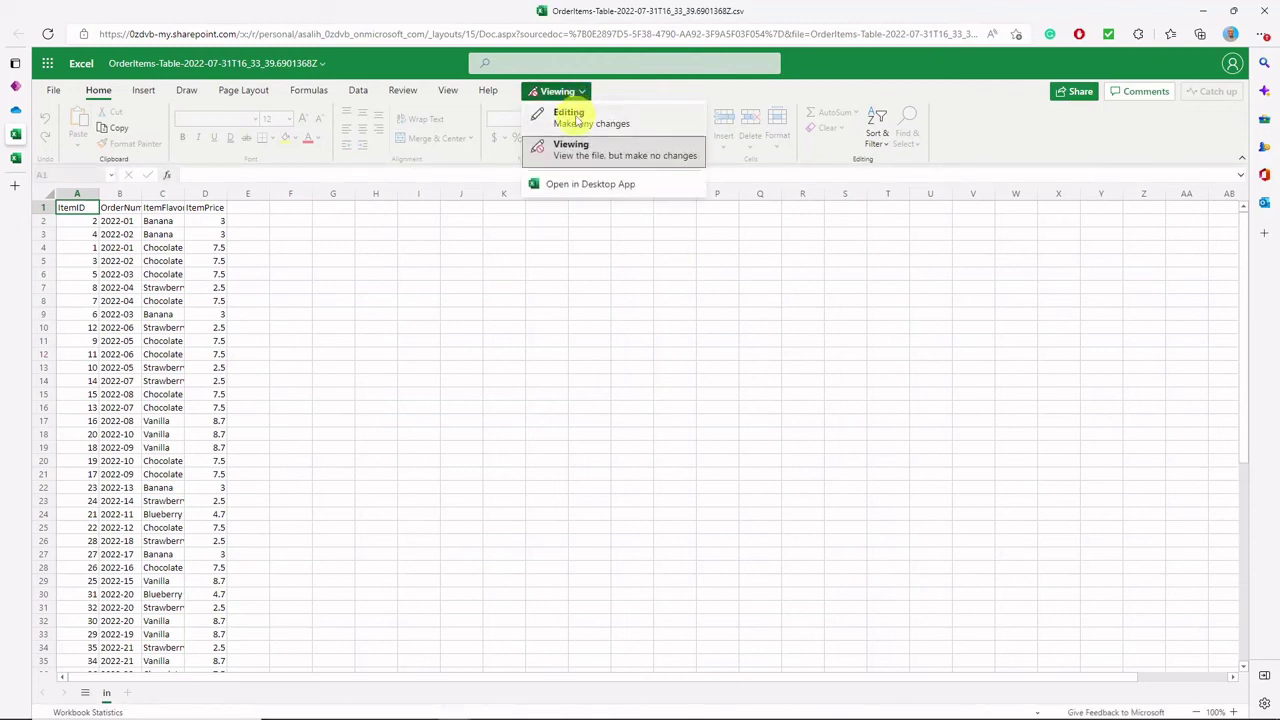
click(577, 118)
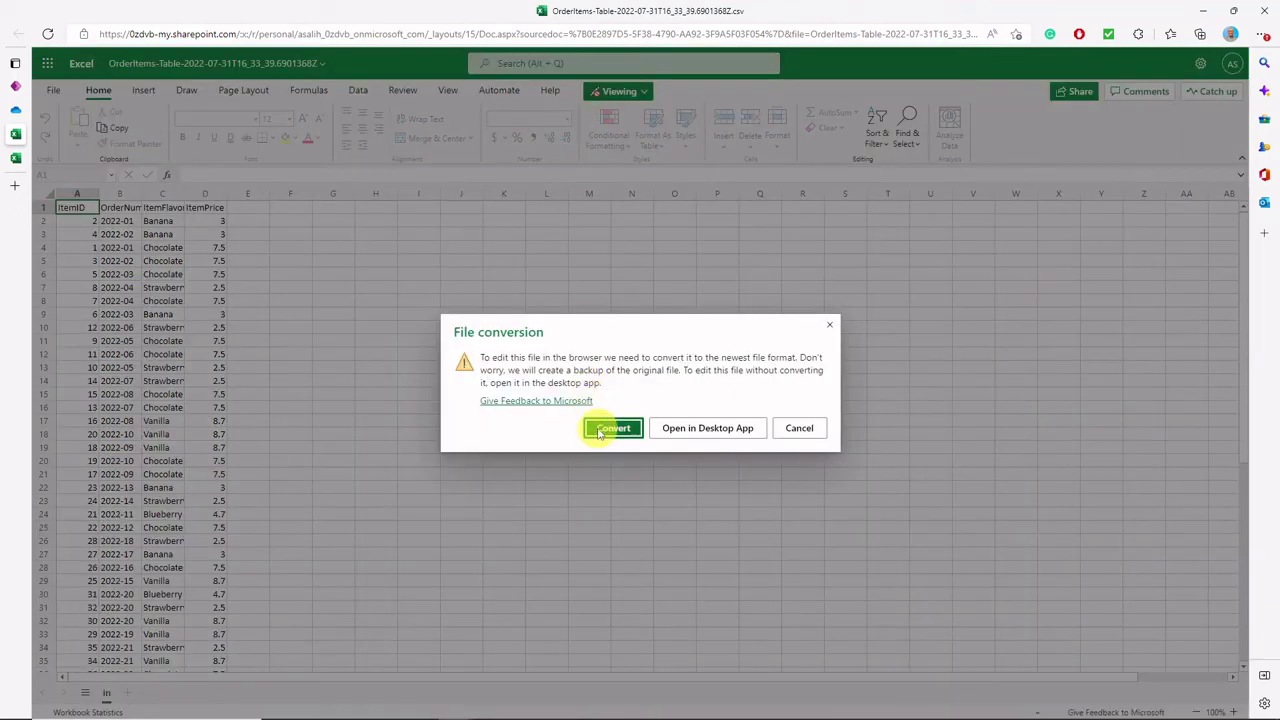
click(612, 428)
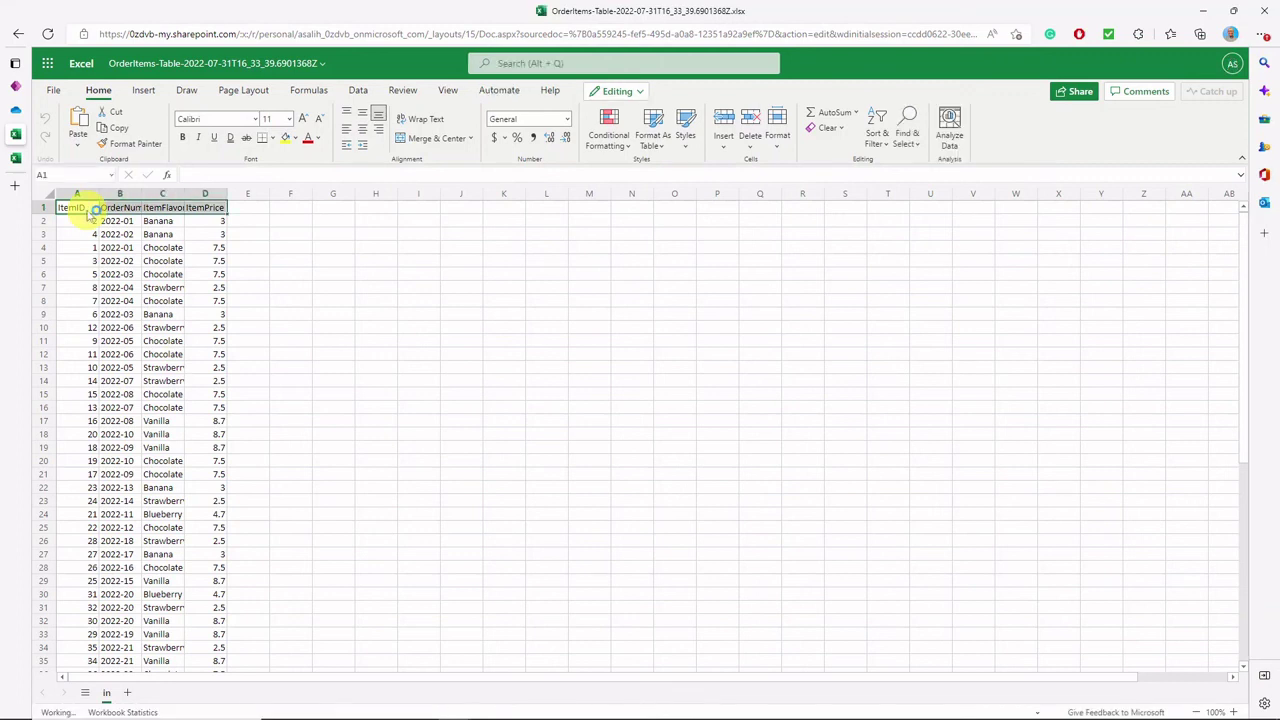
Format the entire data range as a table with an orange Medium style
scroll(92, 210, down, 9)
key(ctrl+a)
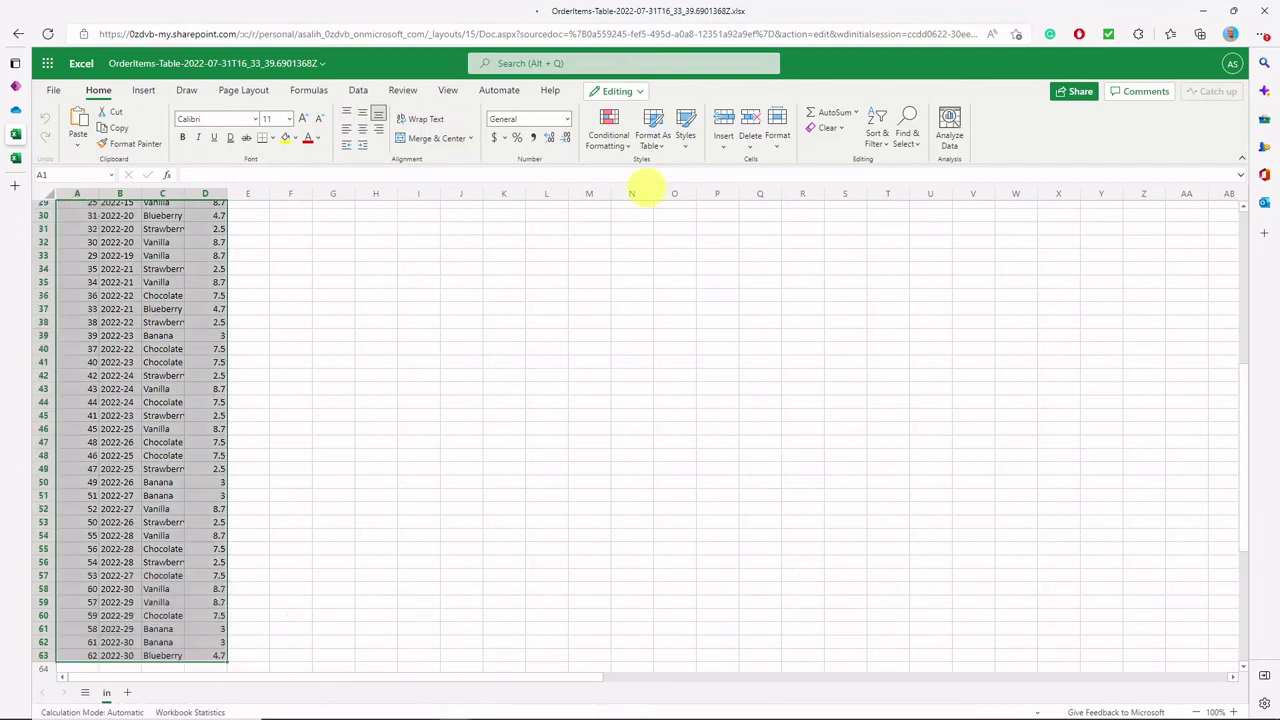
click(657, 147)
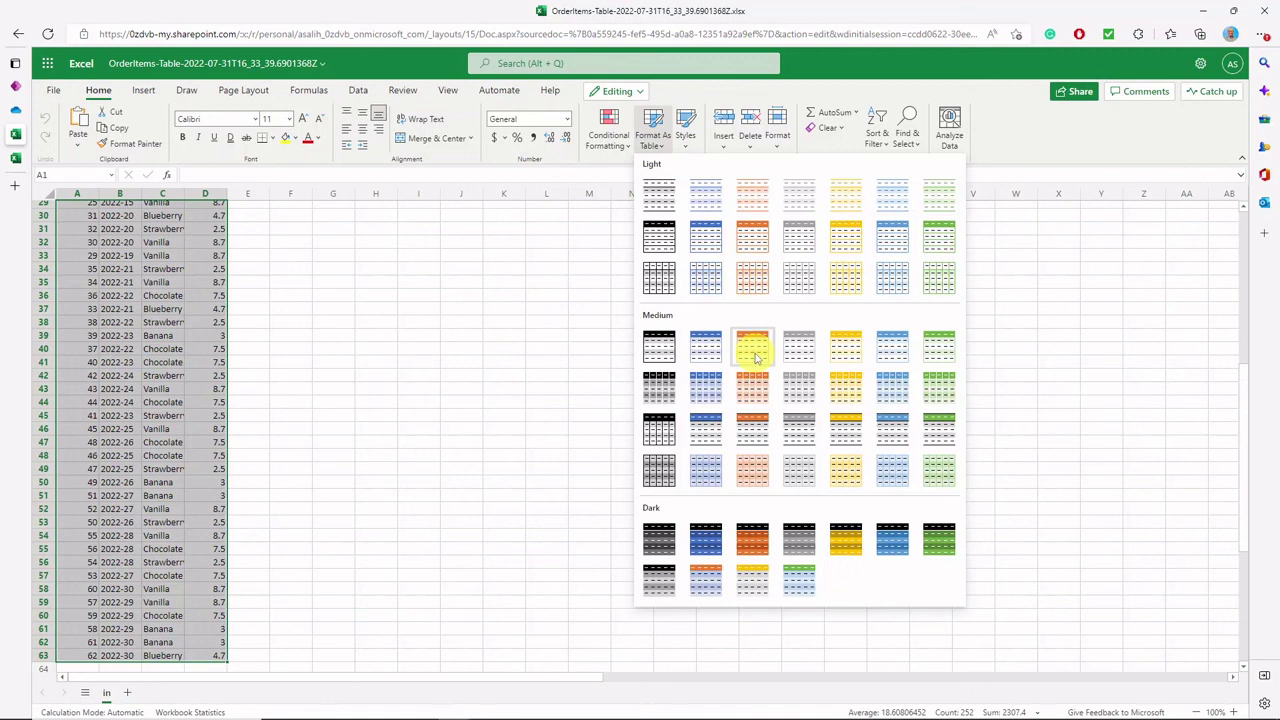
click(757, 352)
click(652, 417)
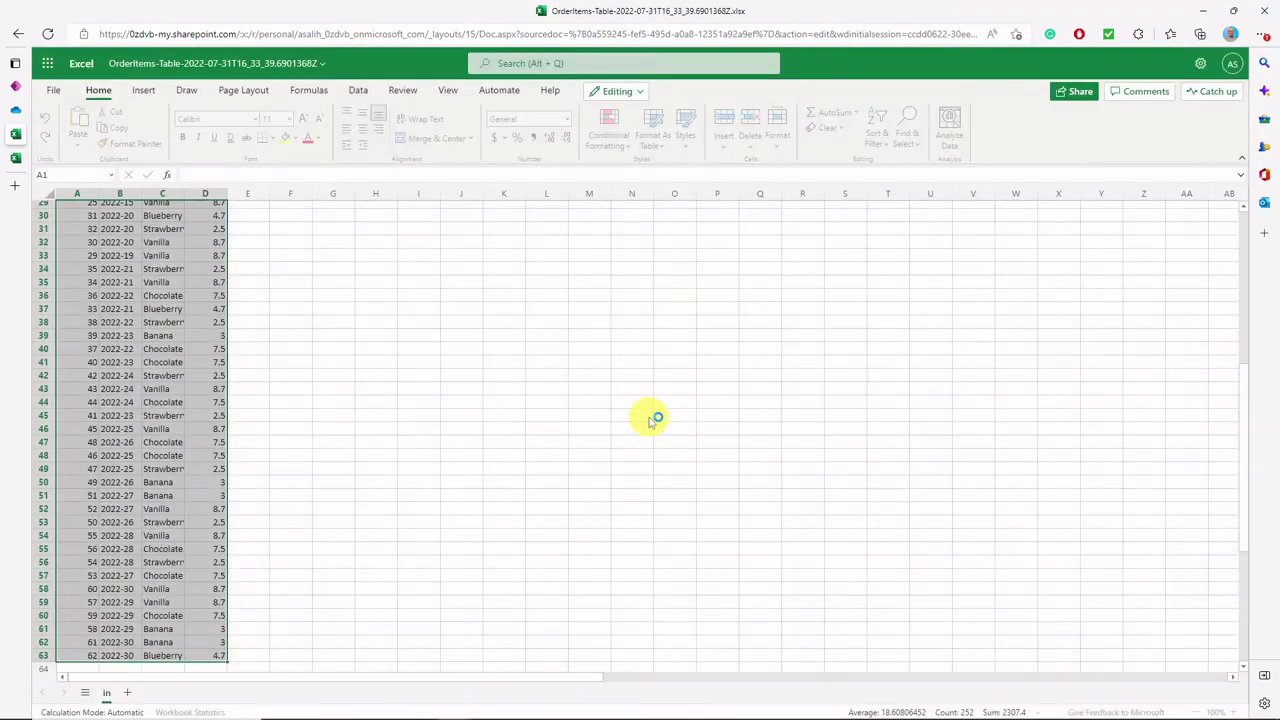
scroll(523, 349, up, 10)
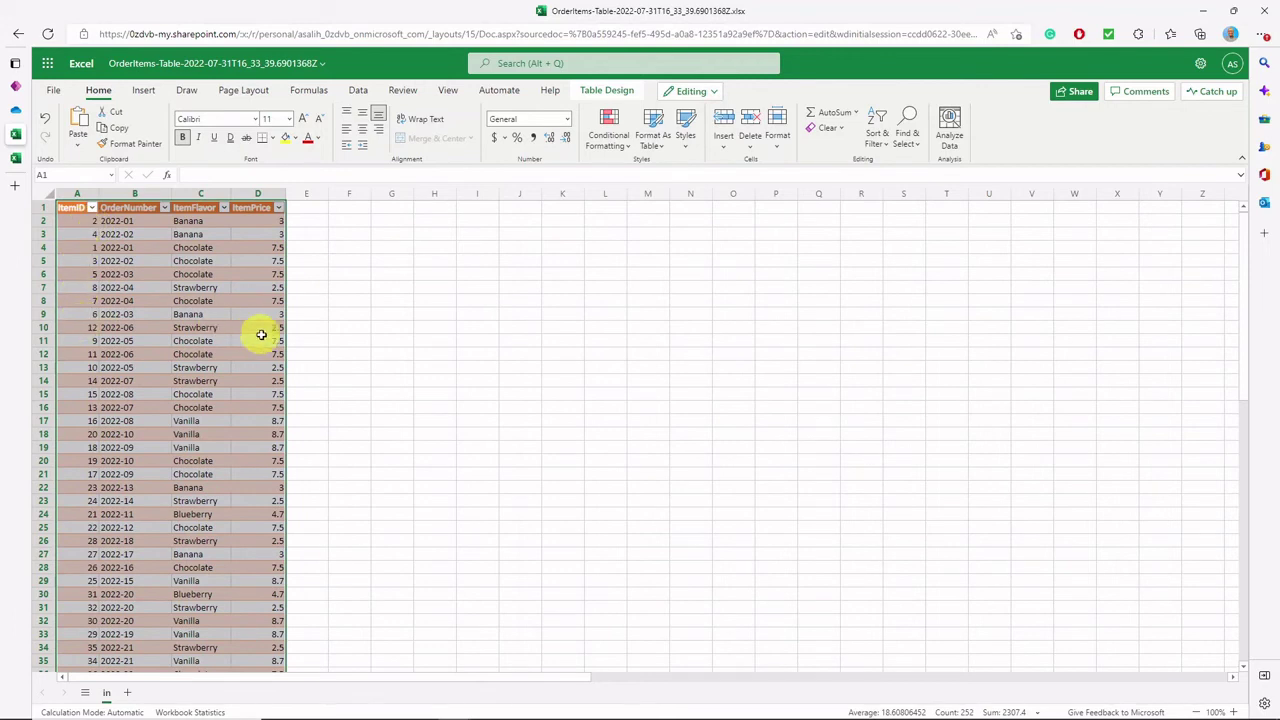
click(332, 351)
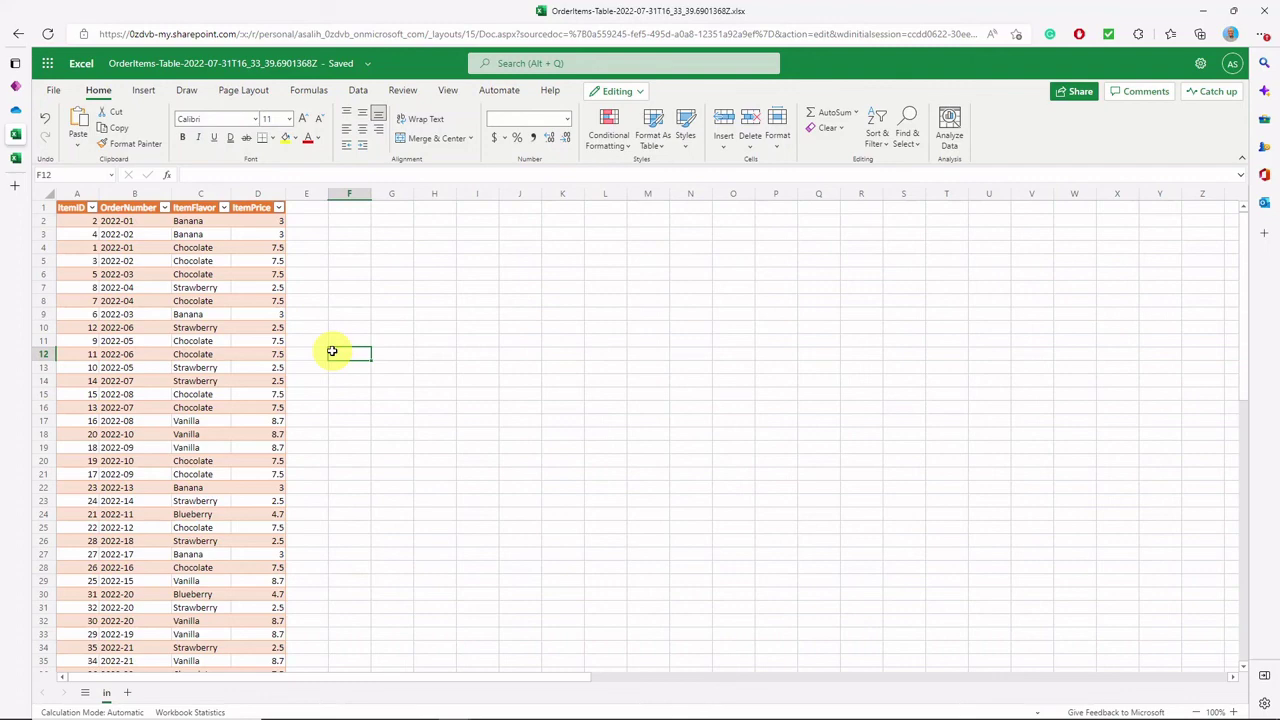
Look back at the OrderItems workbook and OneDrive backup folder, then expand the run's Recurrence step showing daily, interval 1
click(16, 160)
drag(172, 680, 445, 683)
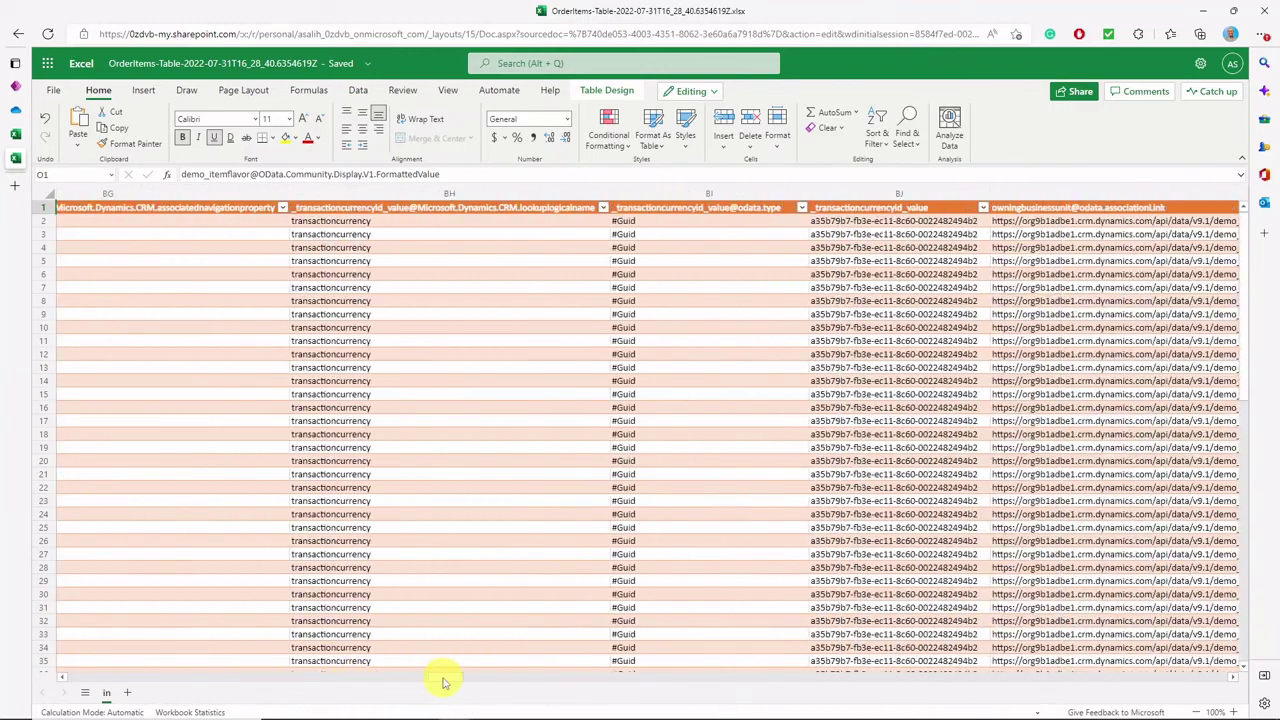
click(20, 110)
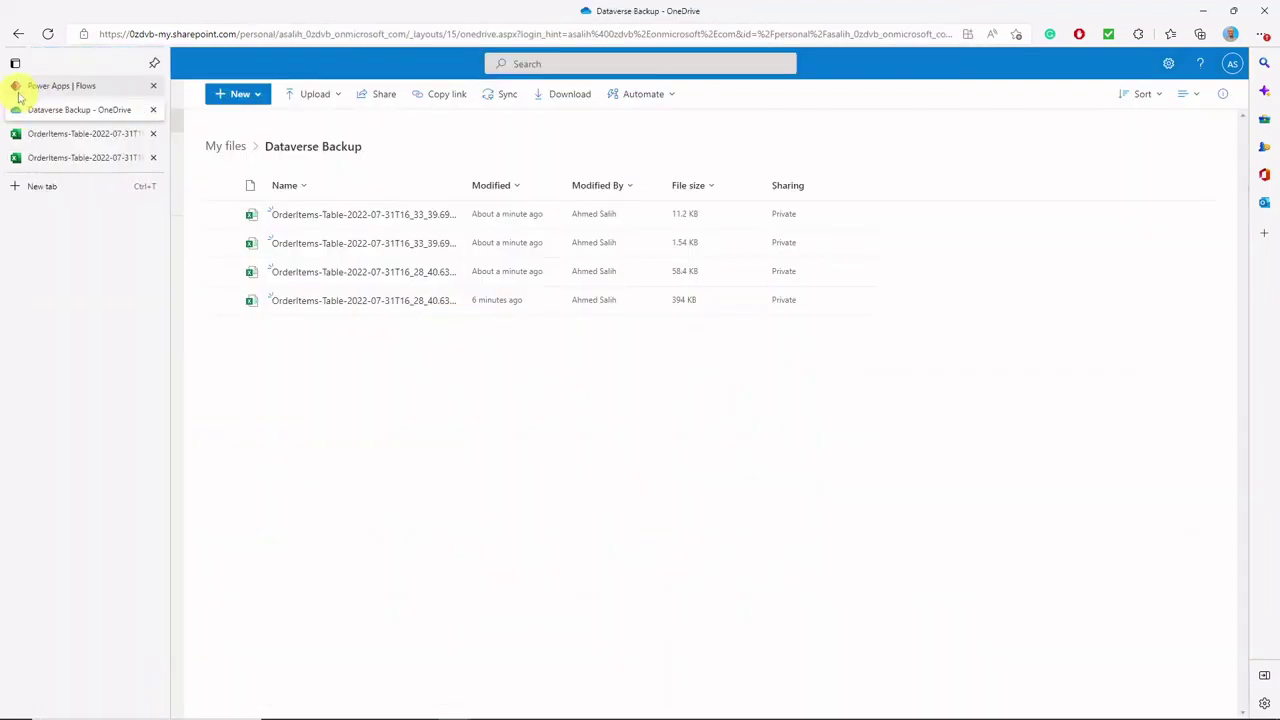
click(18, 86)
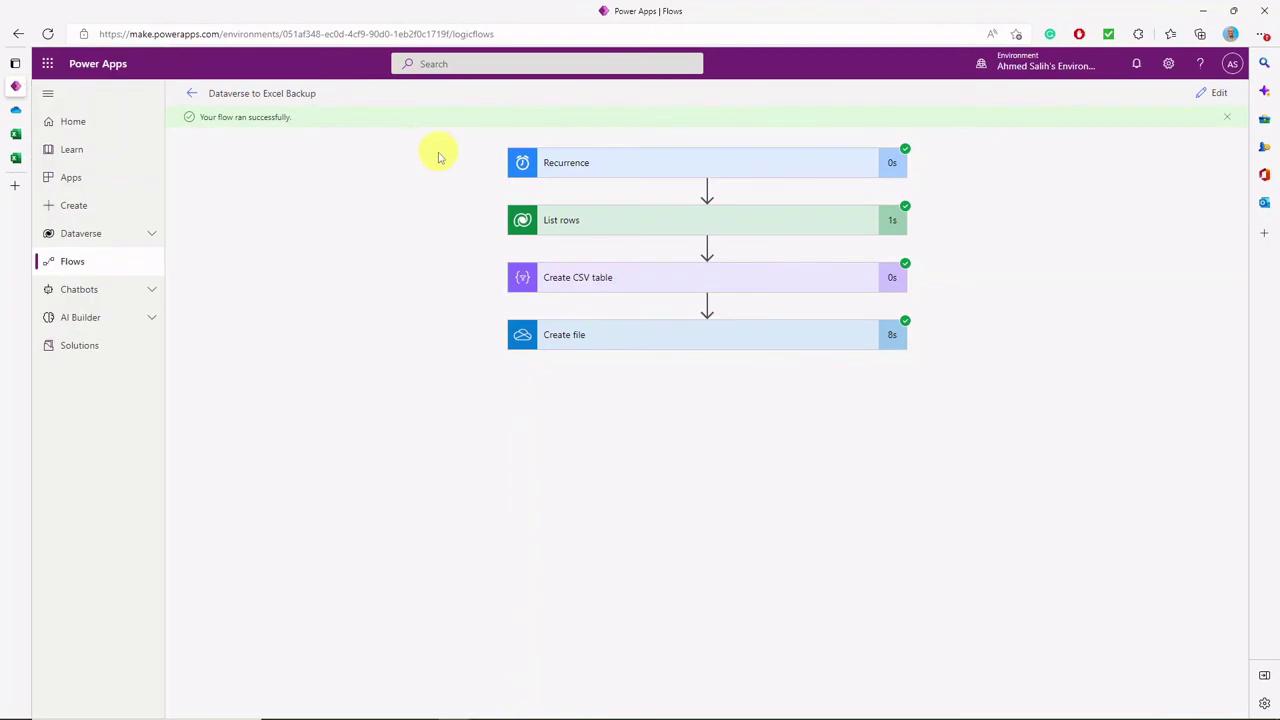
click(569, 168)
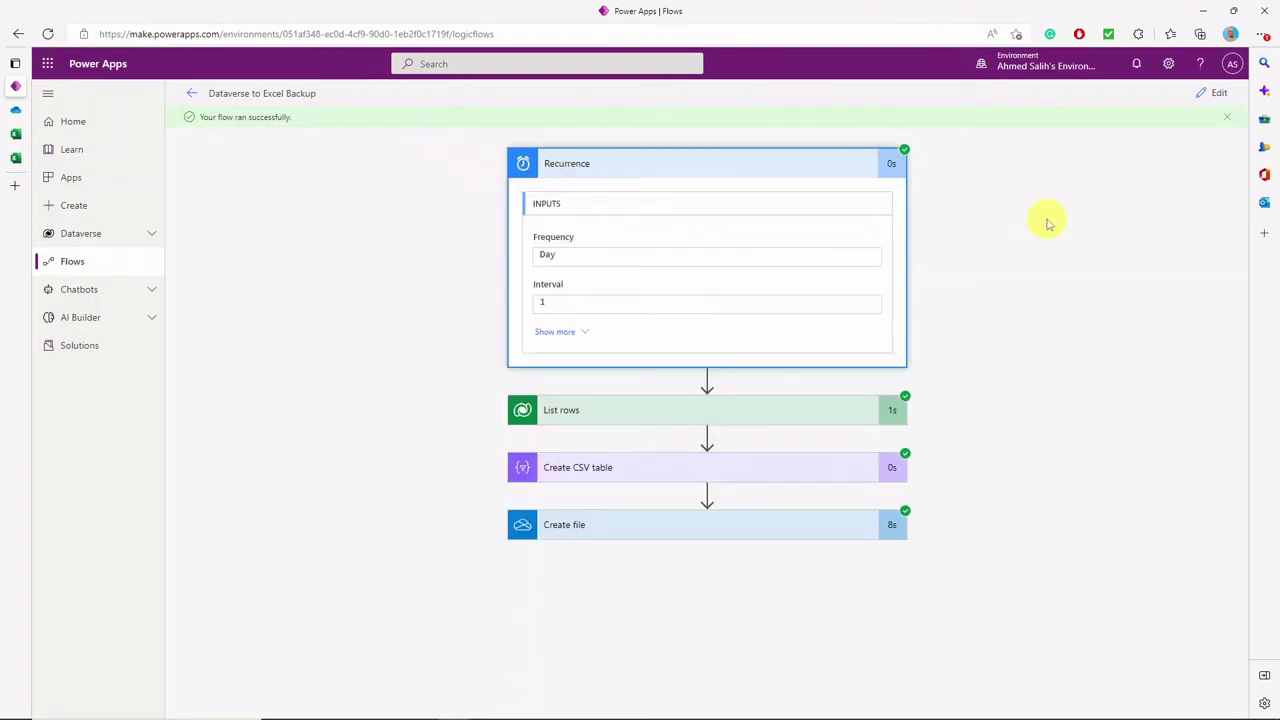